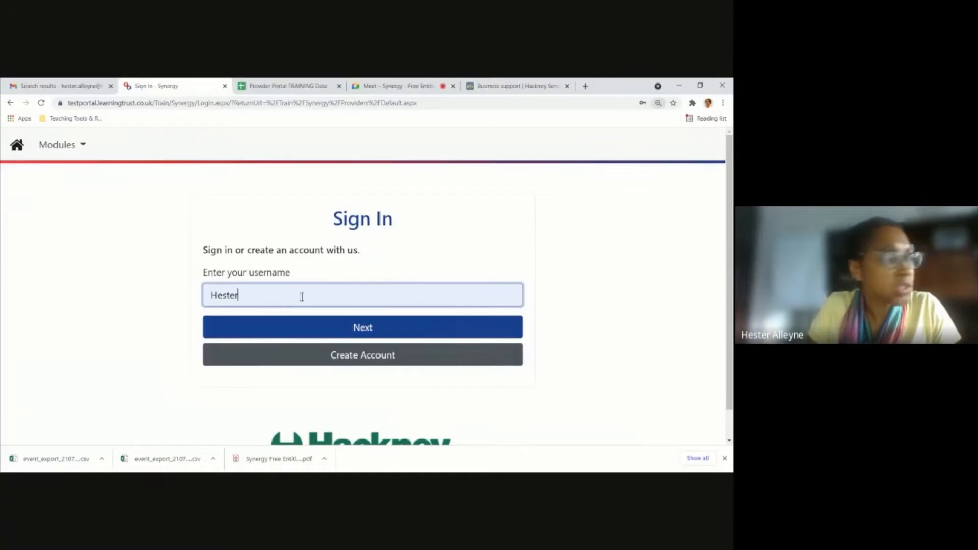
pyautogui.hotkey('ctrl', '+')
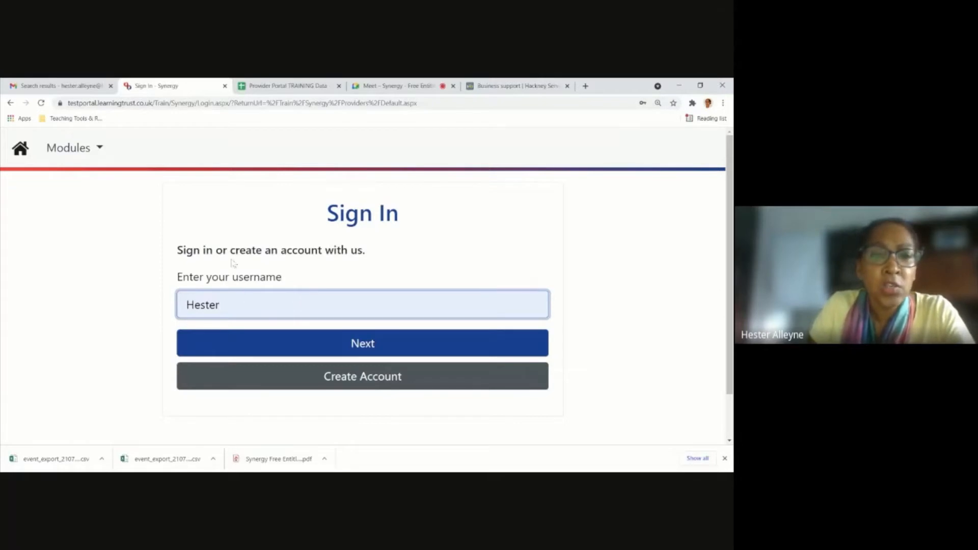
# Enlarge the sign-in page and continue with the prefilled username to the password prompt.
pyautogui.click(119, 102)
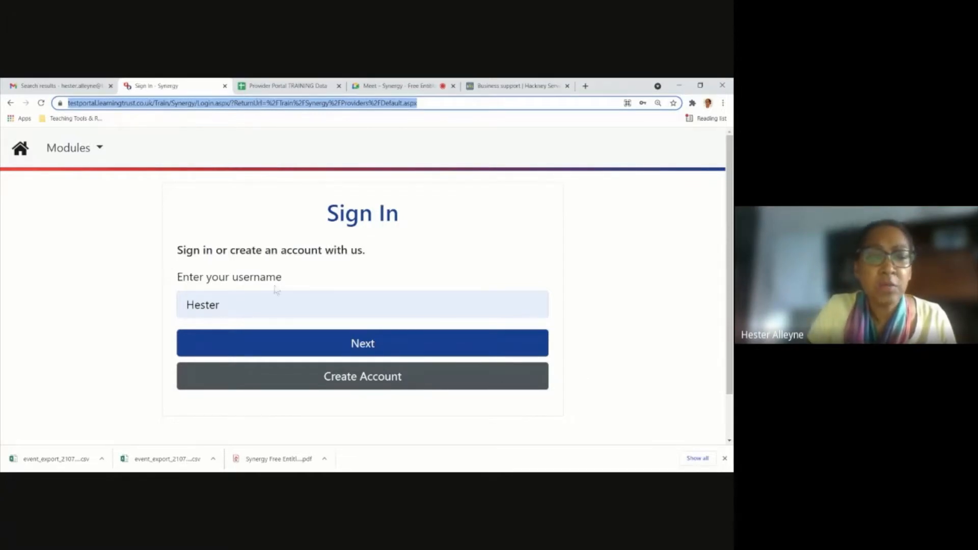
pyautogui.click(217, 305)
pyautogui.click(500, 242)
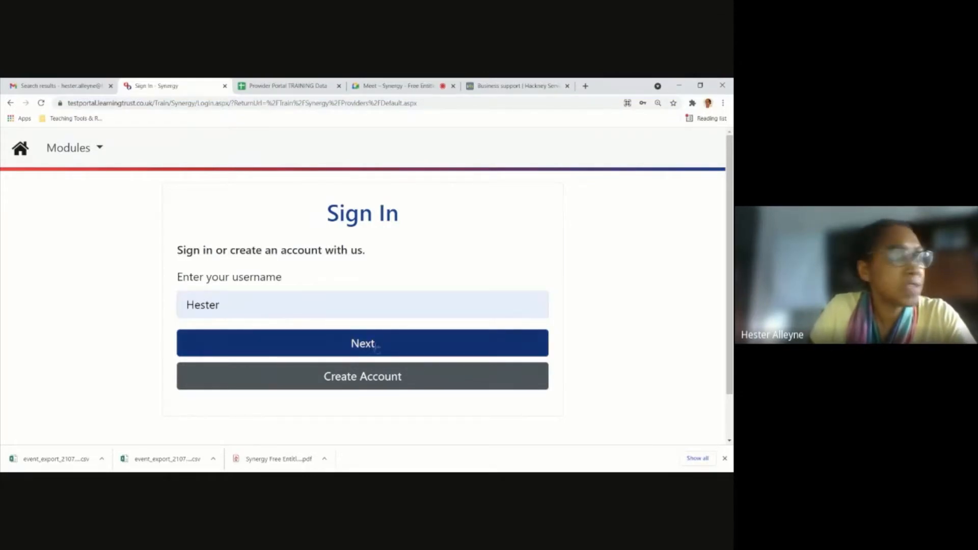
pyautogui.click(377, 346)
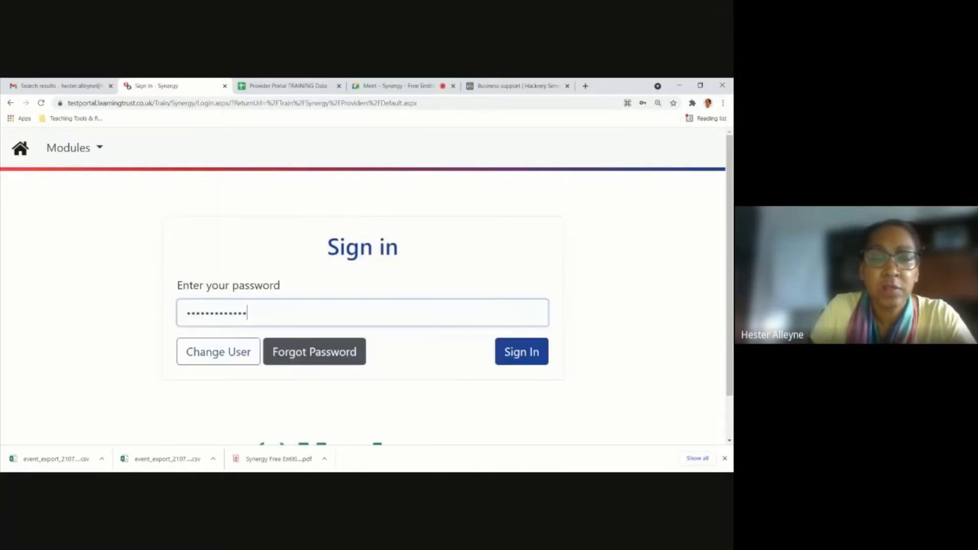
# Replace the prefilled password with the account password and try to sign in.
pyautogui.moveTo(289, 312); pyautogui.dragTo(143, 312)
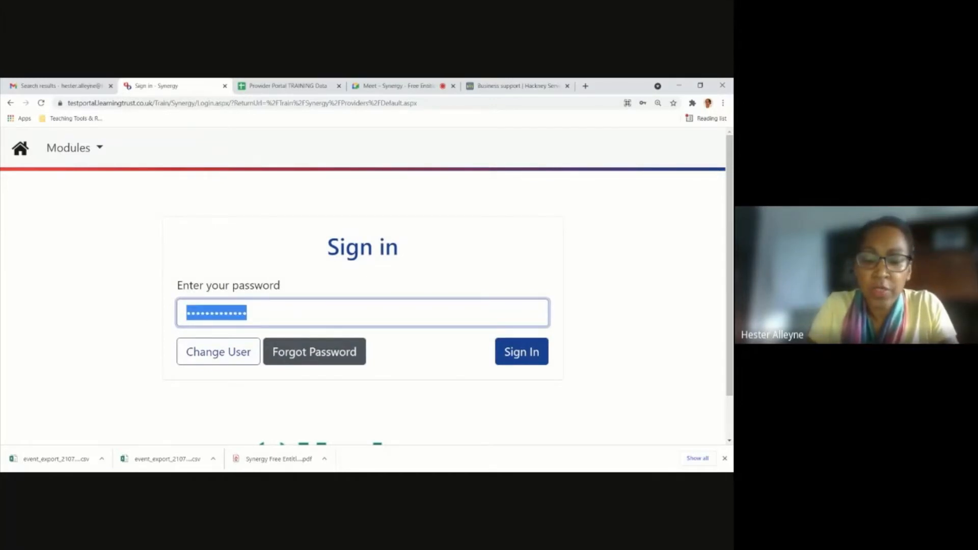
pyautogui.write('•••••••••••••')
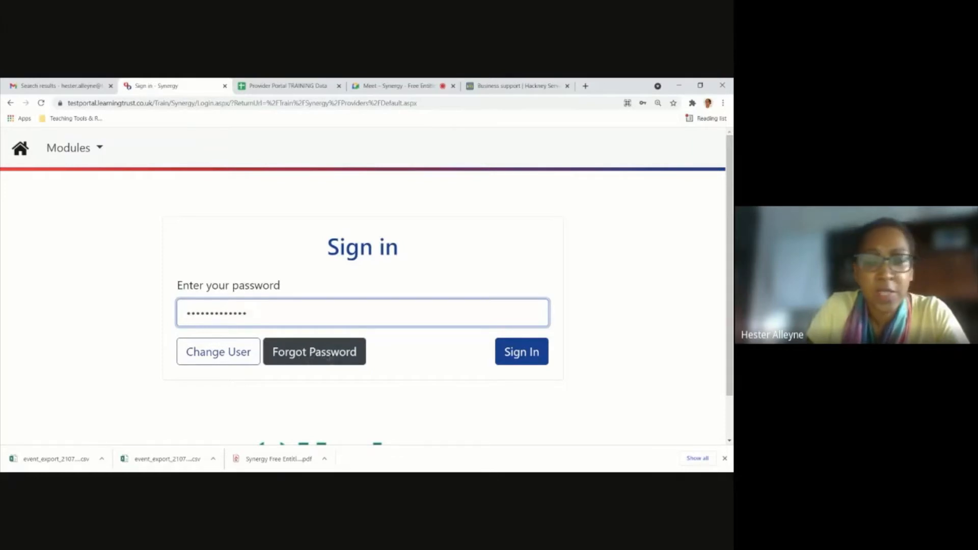
pyautogui.press('Return')
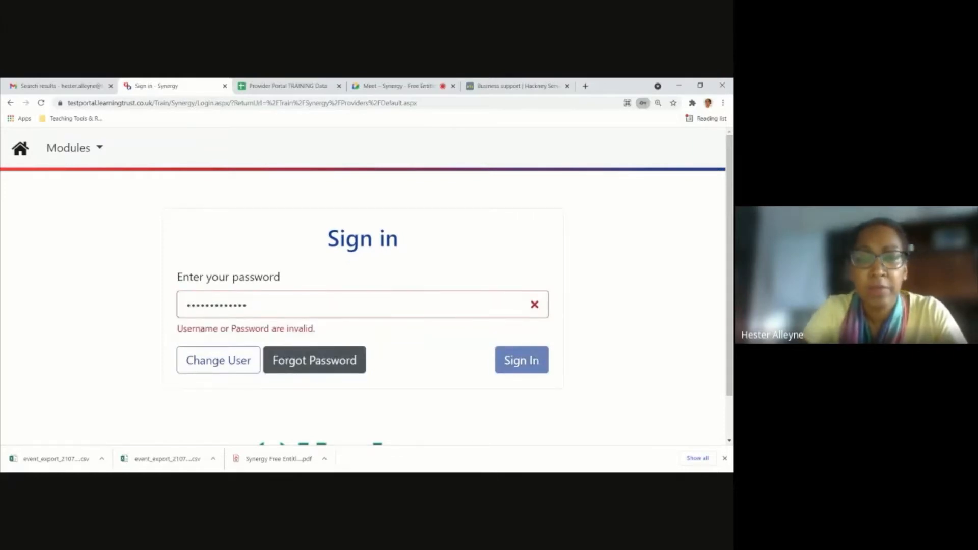
# Re-enter the account password and sign in to the provider portal.
pyautogui.click(267, 307)
pyautogui.moveTo(267, 307); pyautogui.dragTo(124, 311)
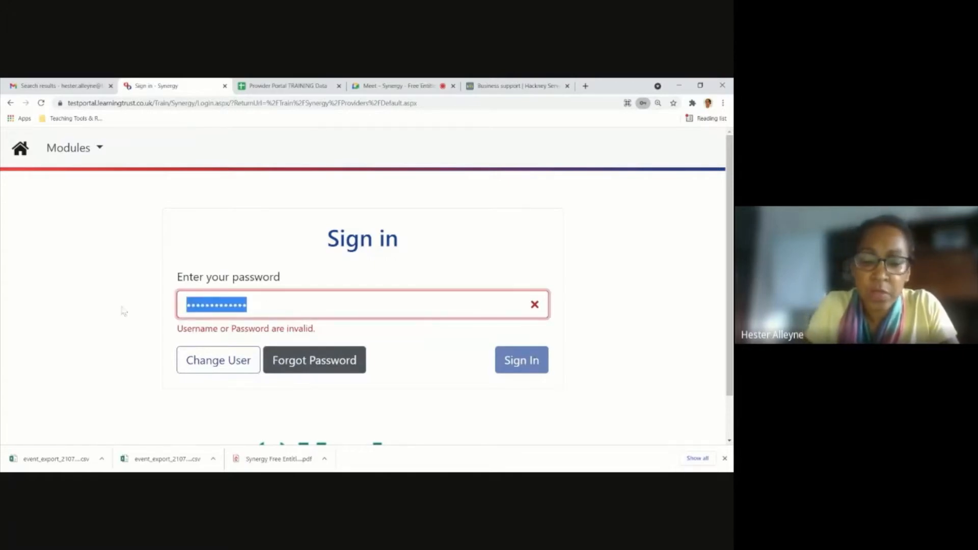
pyautogui.write('************')
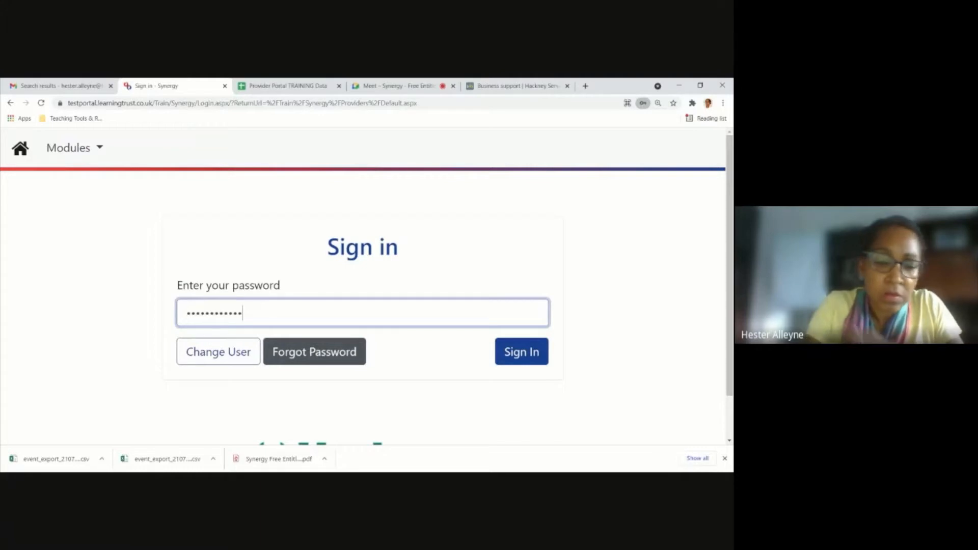
pyautogui.write('*')
pyautogui.click(541, 363)
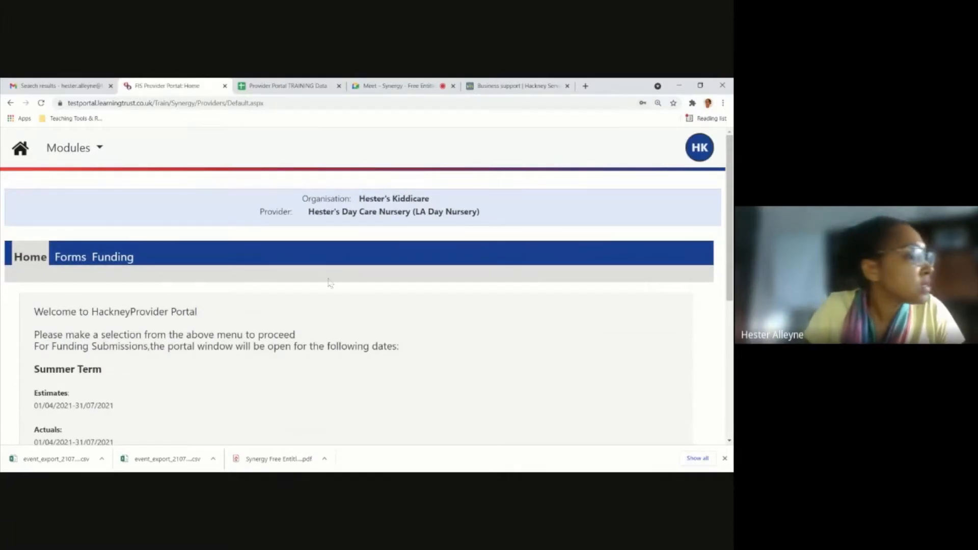
# Look over the welcome information and open the Childcare / Service Provider module.
pyautogui.scroll(-1, 212, 273)
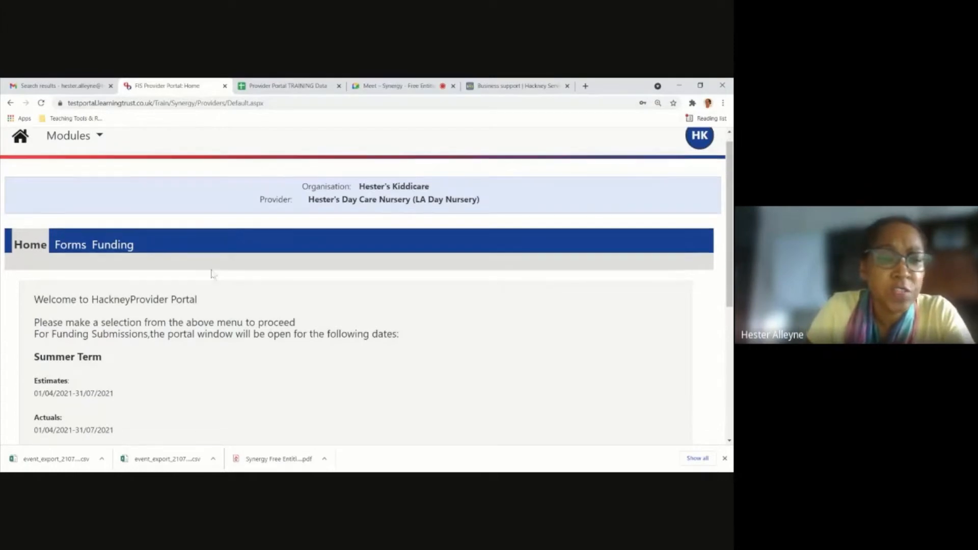
pyautogui.scroll(-2, 212, 273)
pyautogui.scroll(1, 211, 275)
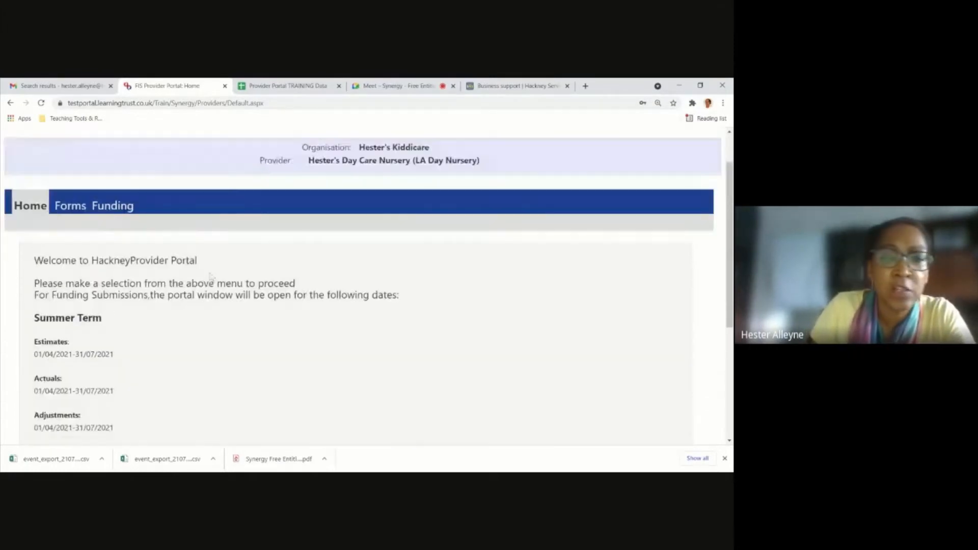
pyautogui.scroll(2, 211, 277)
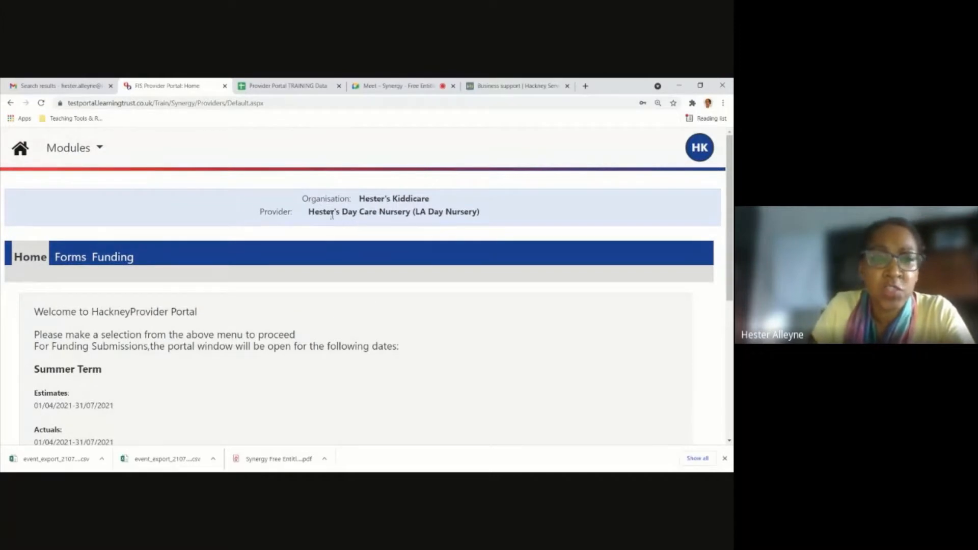
pyautogui.click(83, 153)
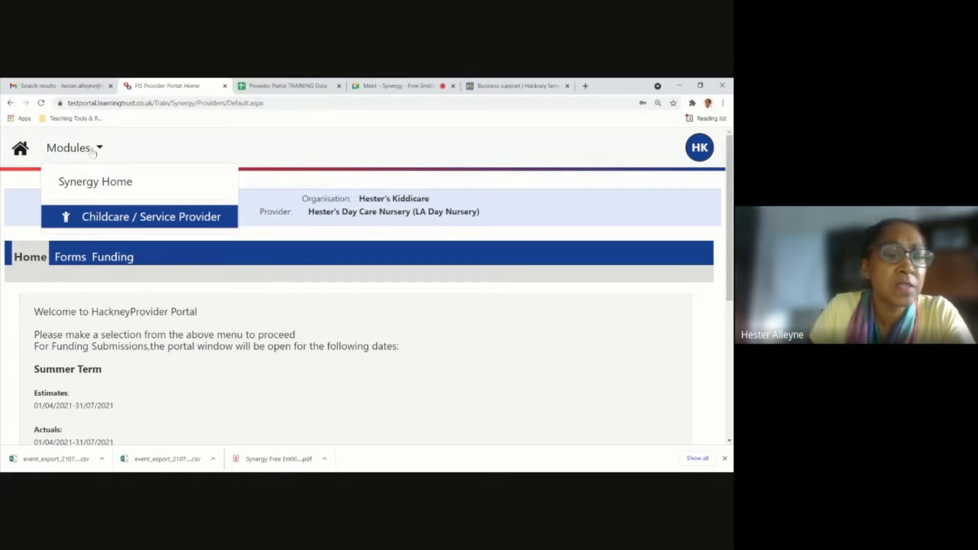
pyautogui.click(113, 219)
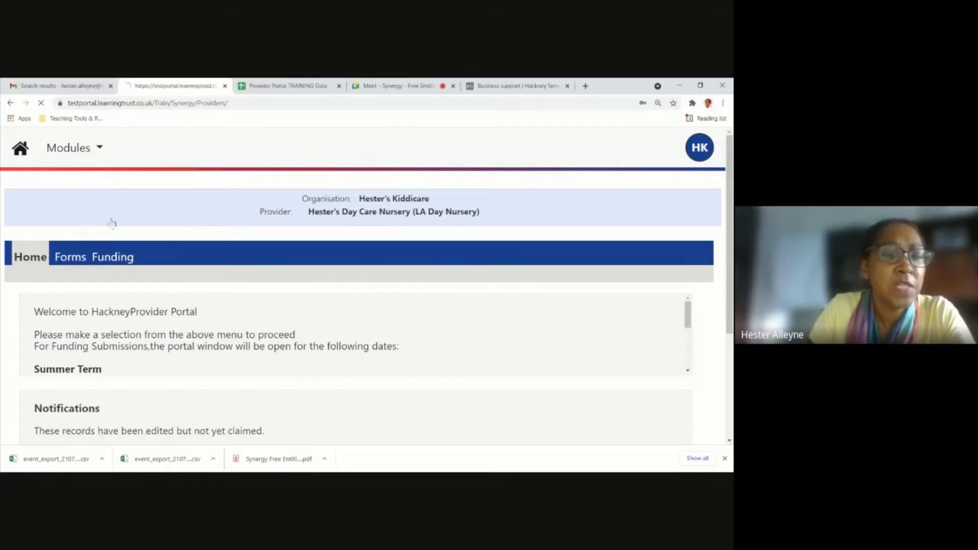
# Review the Summer Term submission dates and the notifications, and show the account options.
pyautogui.scroll(-1, 170, 279)
pyautogui.scroll(-3, 170, 280)
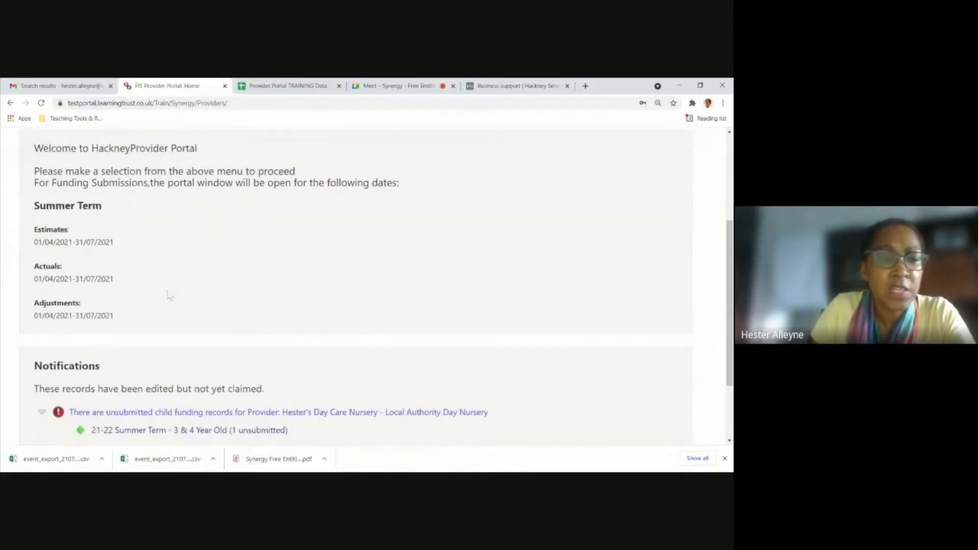
pyautogui.scroll(3, 169, 291)
pyautogui.scroll(1, 166, 289)
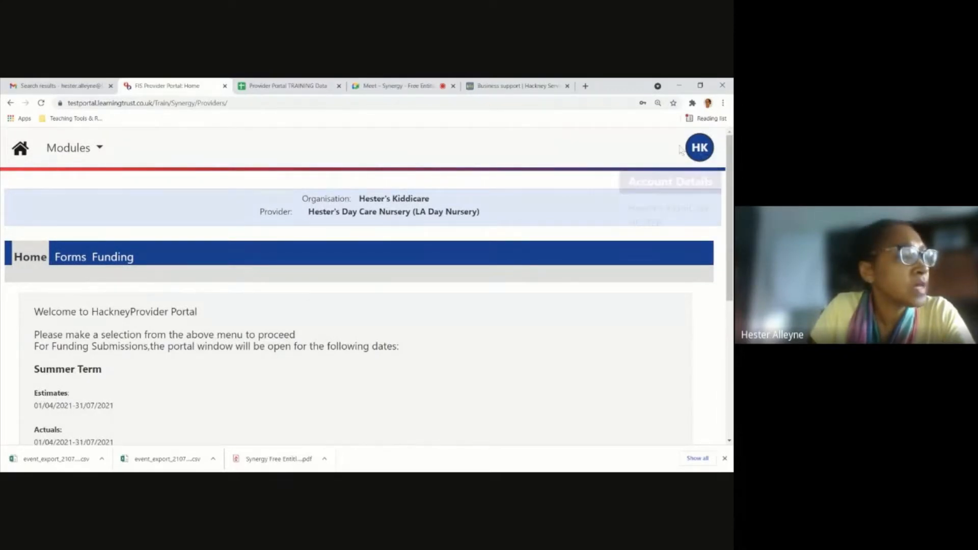
pyautogui.click(700, 147)
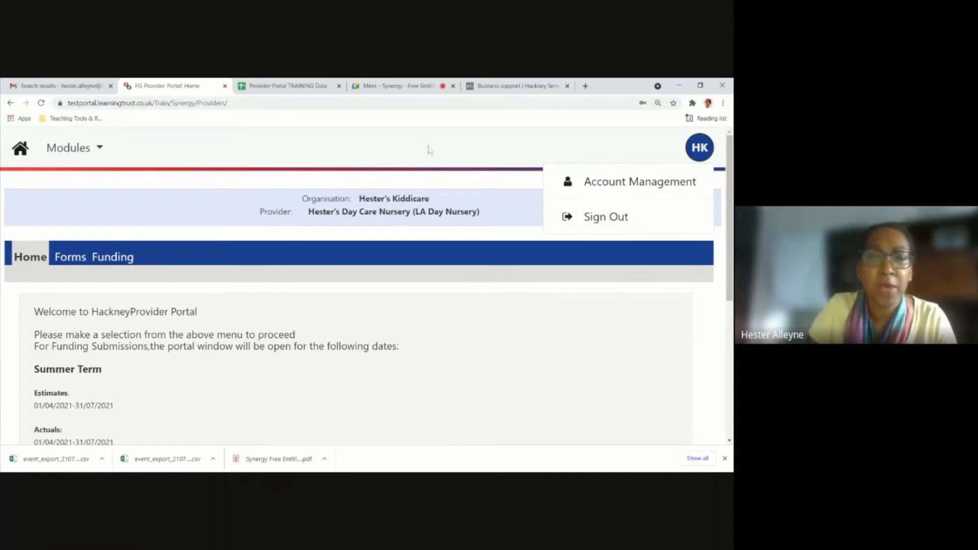
# View the list of forms available to fill in, and go to the Funding section.
pyautogui.scroll(-3, 432, 328)
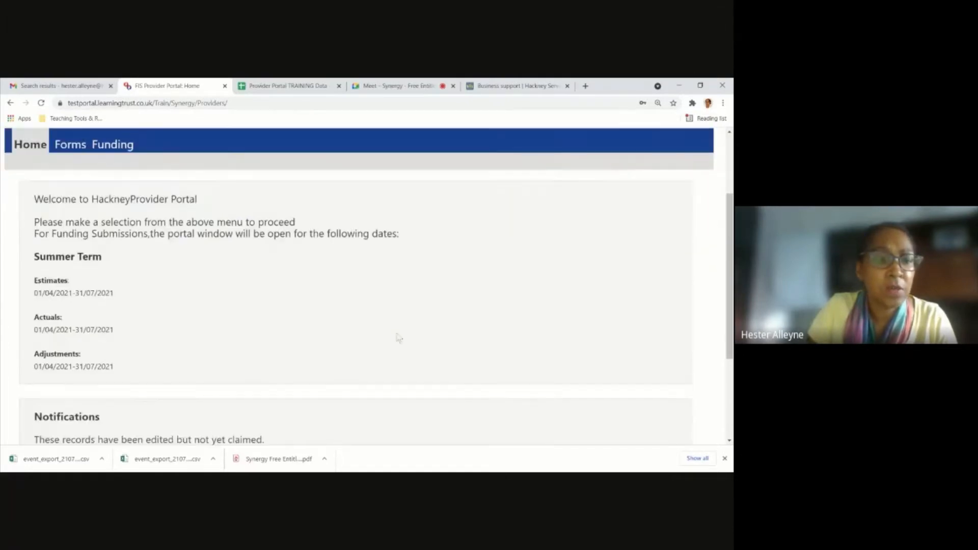
pyautogui.scroll(1, 132, 234)
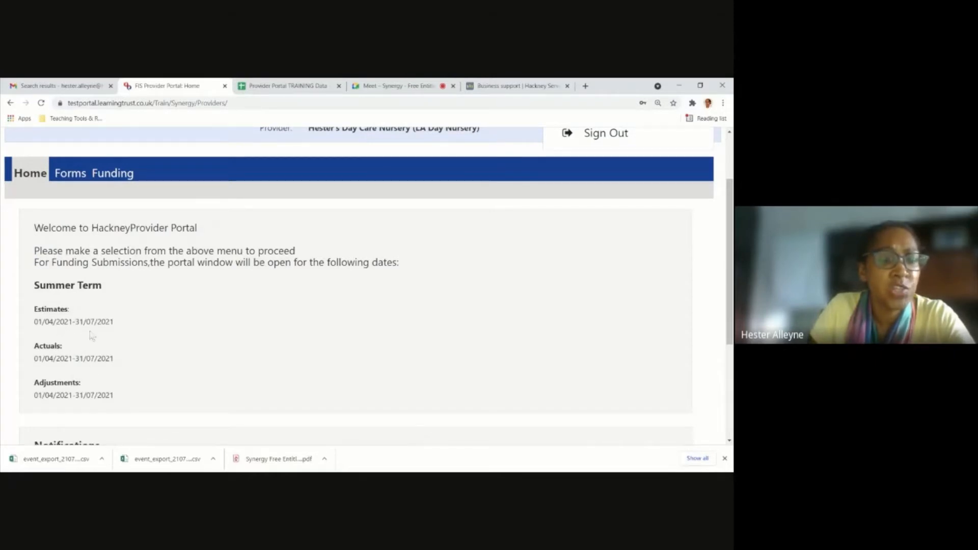
pyautogui.click(71, 179)
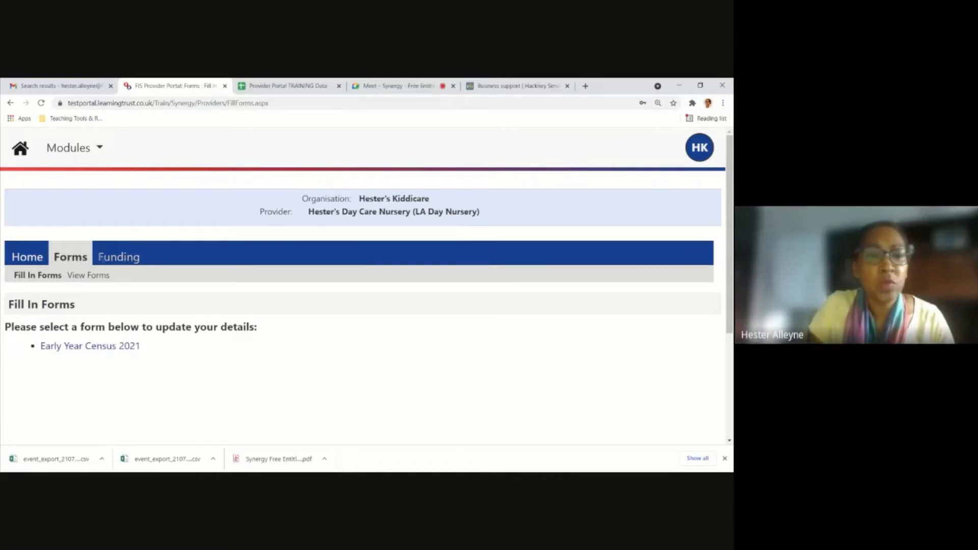
pyautogui.click(118, 259)
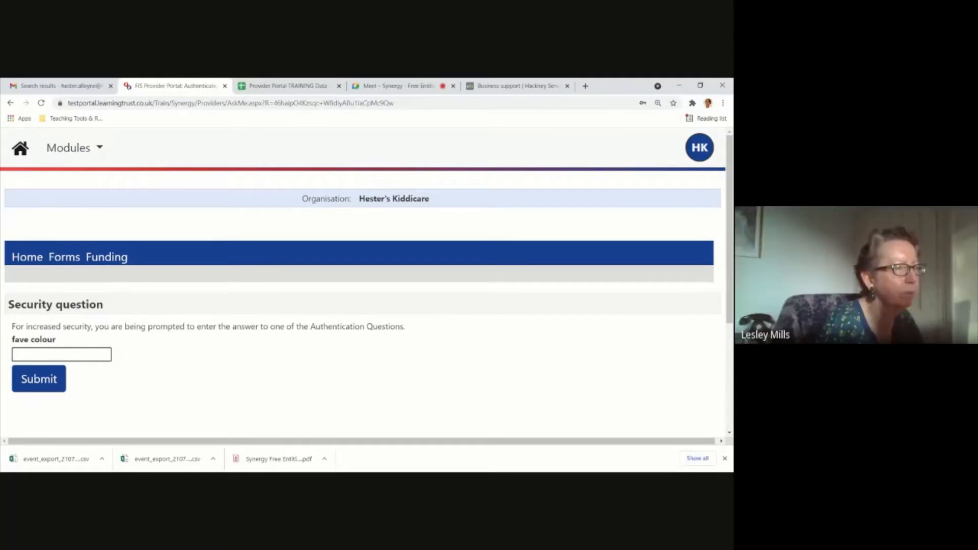
# Try to answer the security question that protects the Funding section.
pyautogui.write('•••••')
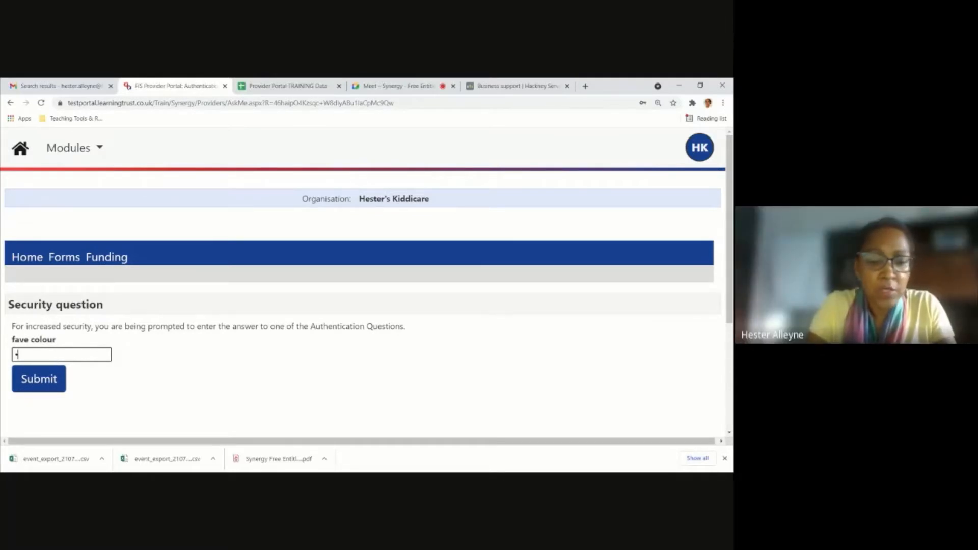
pyautogui.moveTo(33, 355); pyautogui.dragTo(7, 348)
pyautogui.write('•••••')
pyautogui.click(25, 376)
# Re-enter the answer to the security question and submit it to access the Funding section.
pyautogui.click(45, 386)
pyautogui.write('•••')
pyautogui.press('BackSpace')
pyautogui.press('BackSpace')
pyautogui.press('BackSpace')
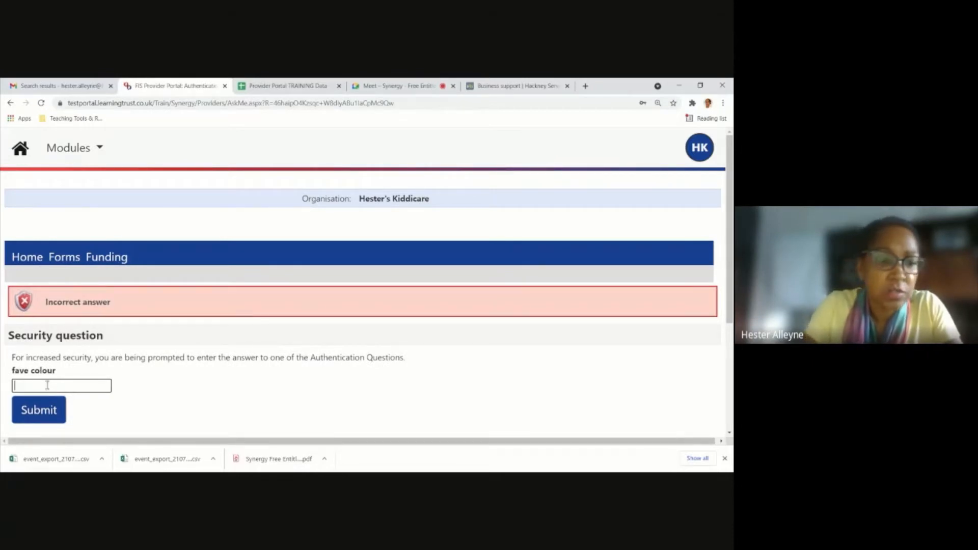
pyautogui.write('•••••')
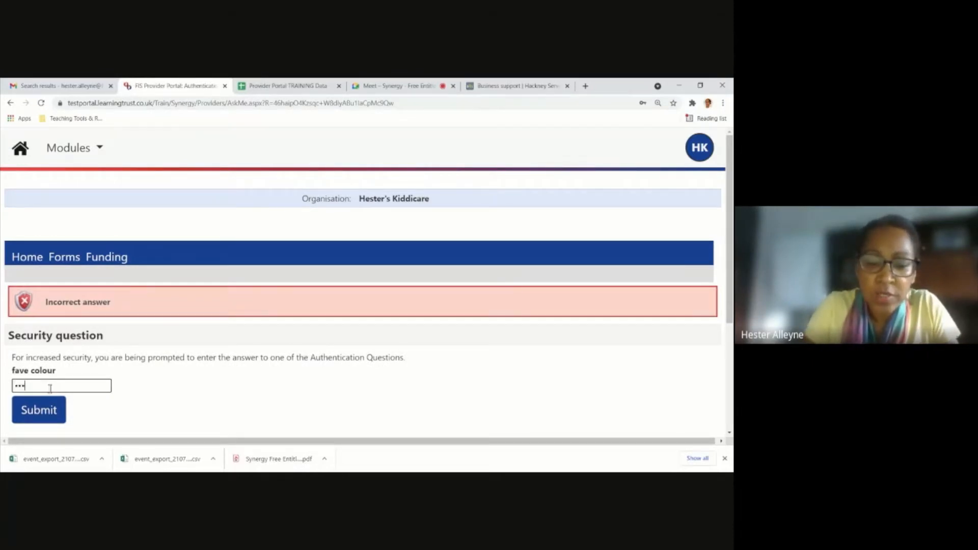
pyautogui.click(51, 416)
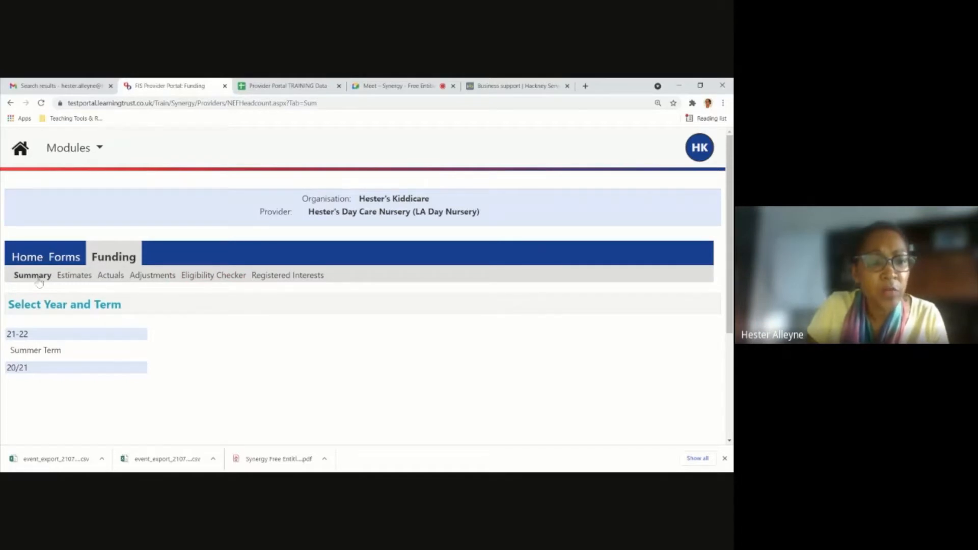
# Show the terms under 20/21, and open the summary head count records for the 21-22 Summer Term.
pyautogui.scroll(-1, 51, 351)
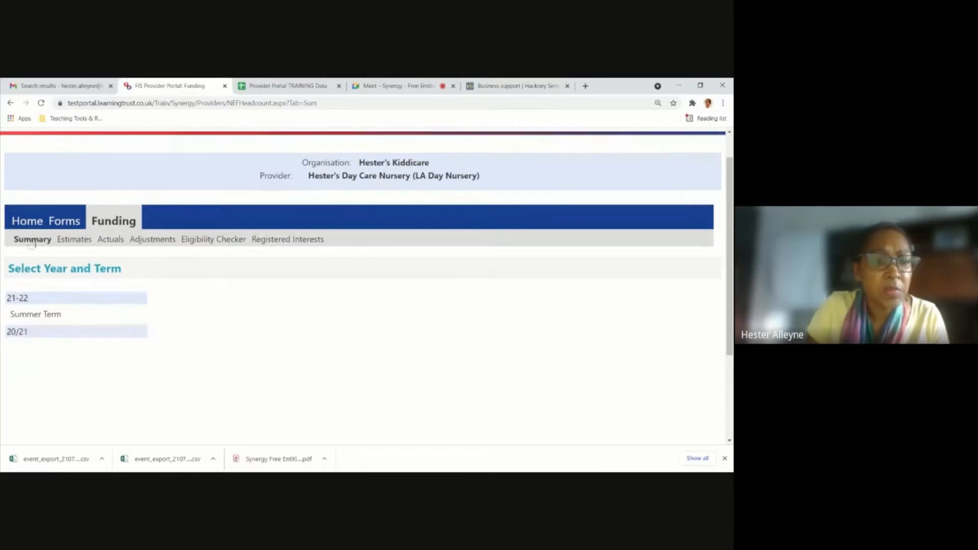
pyautogui.scroll(1, 33, 244)
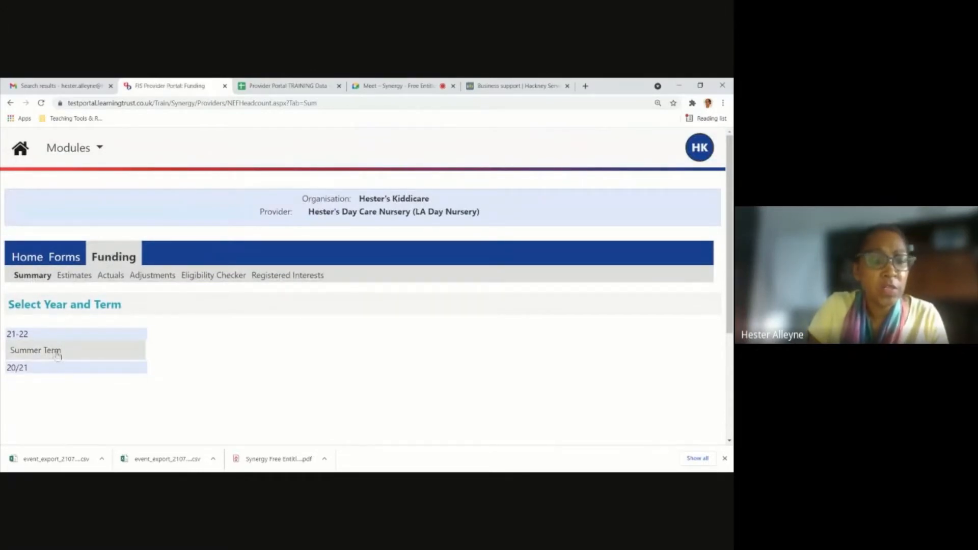
pyautogui.click(45, 371)
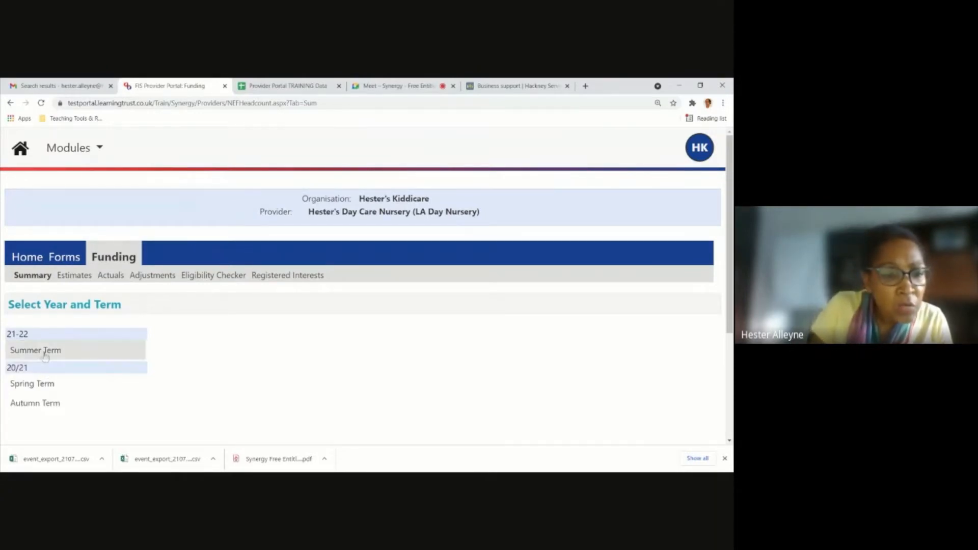
pyautogui.click(46, 352)
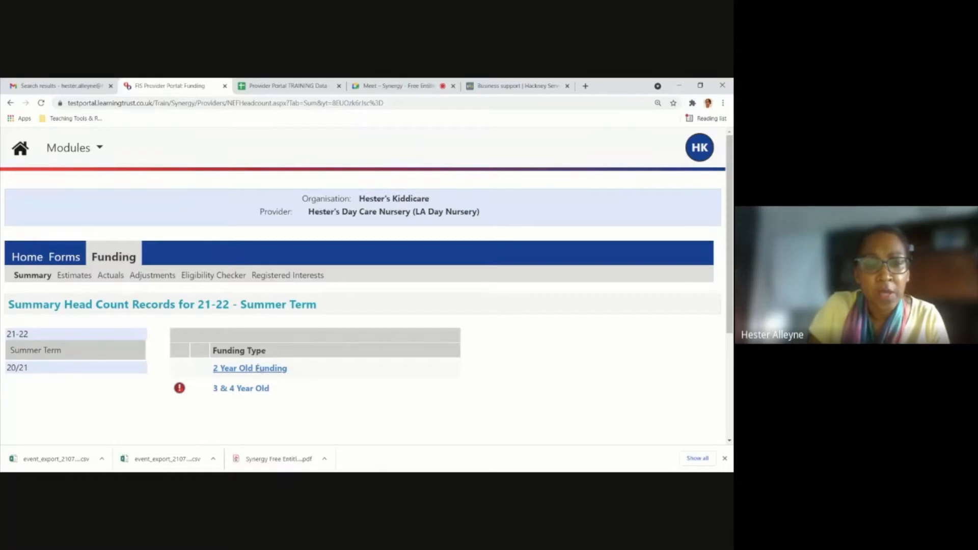
# Open the 2 Year Old Funding summary and review its Estimates and Actuals figures.
pyautogui.scroll(-1, 236, 367)
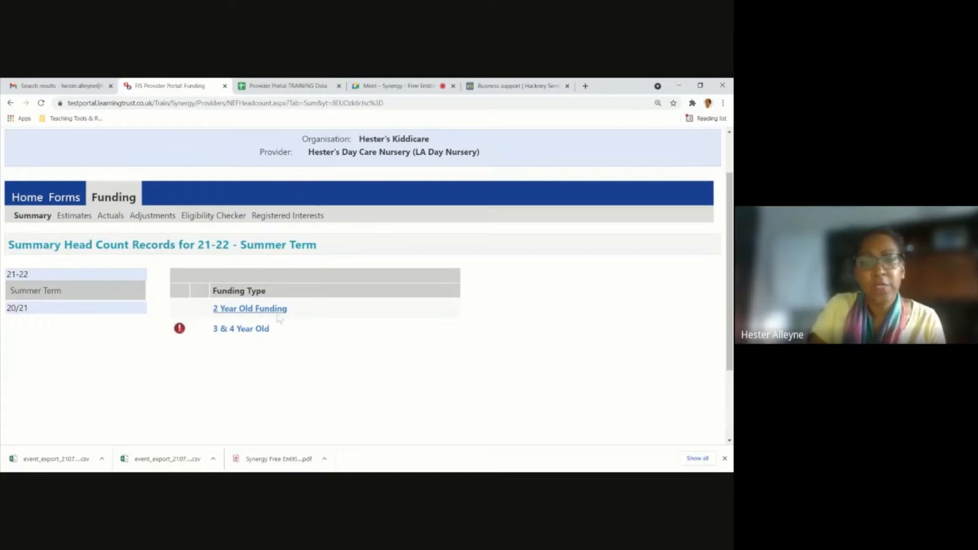
pyautogui.click(246, 310)
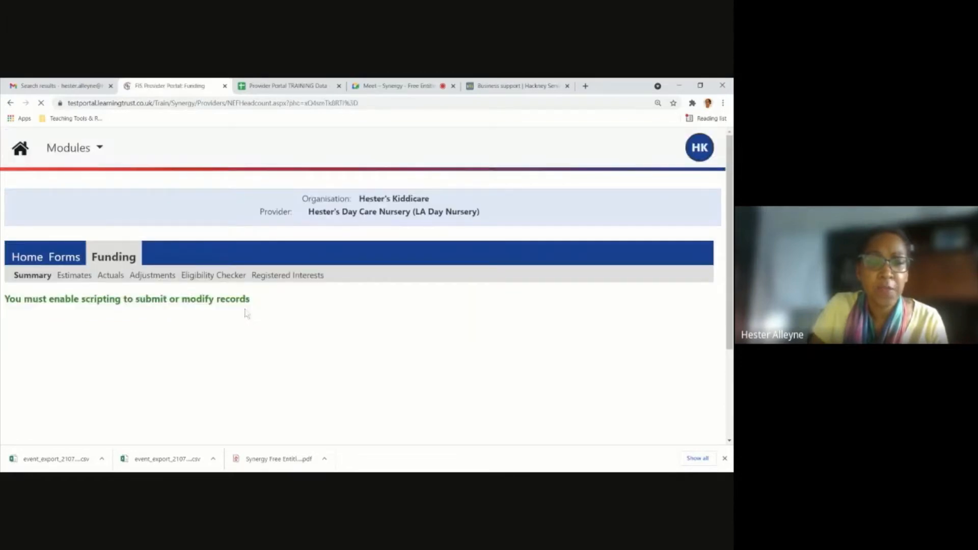
pyautogui.scroll(-2, 244, 309)
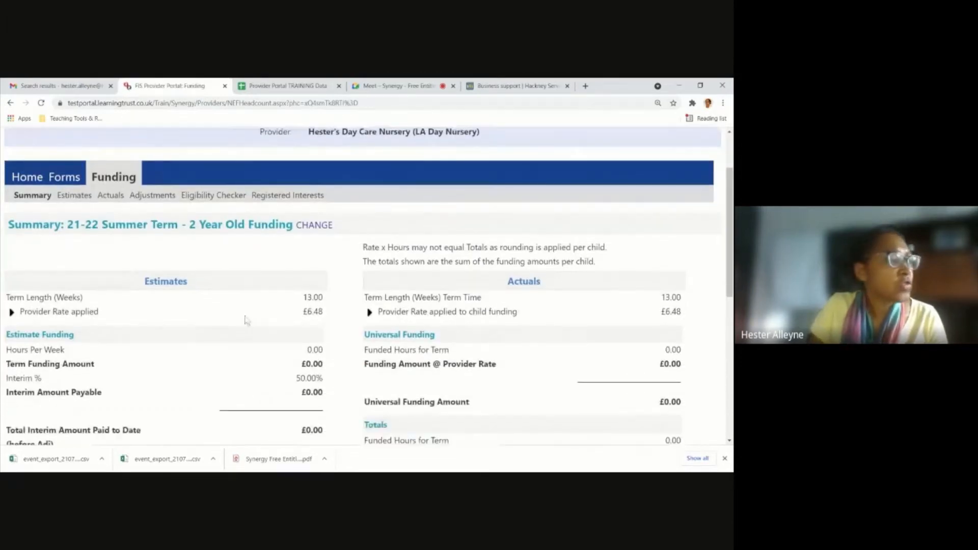
pyautogui.scroll(-1, 245, 329)
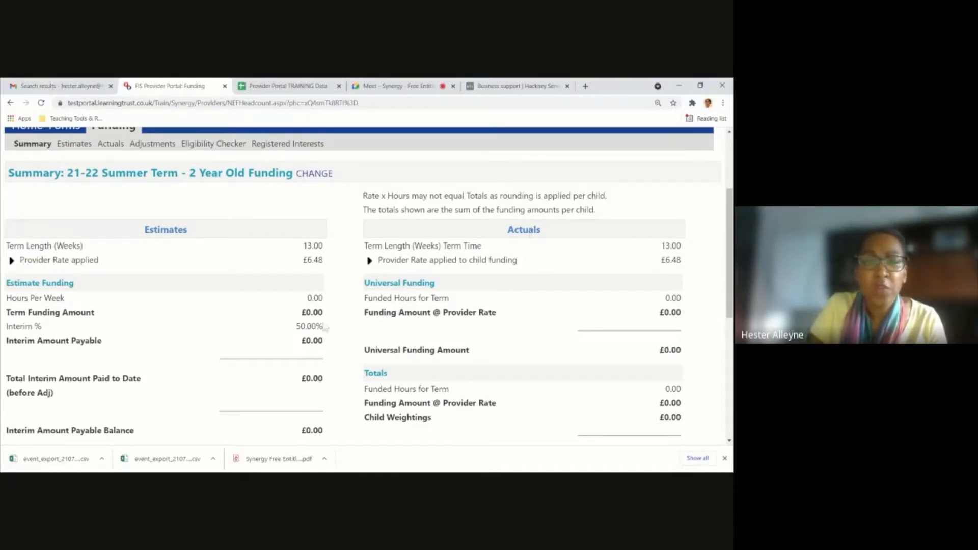
pyautogui.scroll(-4, 334, 342)
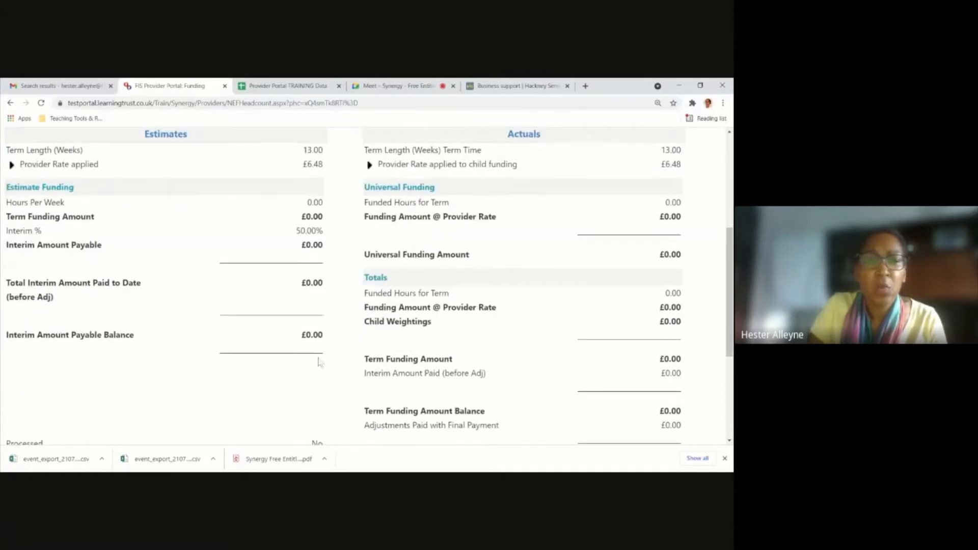
# Review the 21-22 Summer Term summary figures again, and open the estimate submission for 2 Year Old Funding.
pyautogui.scroll(2, 318, 362)
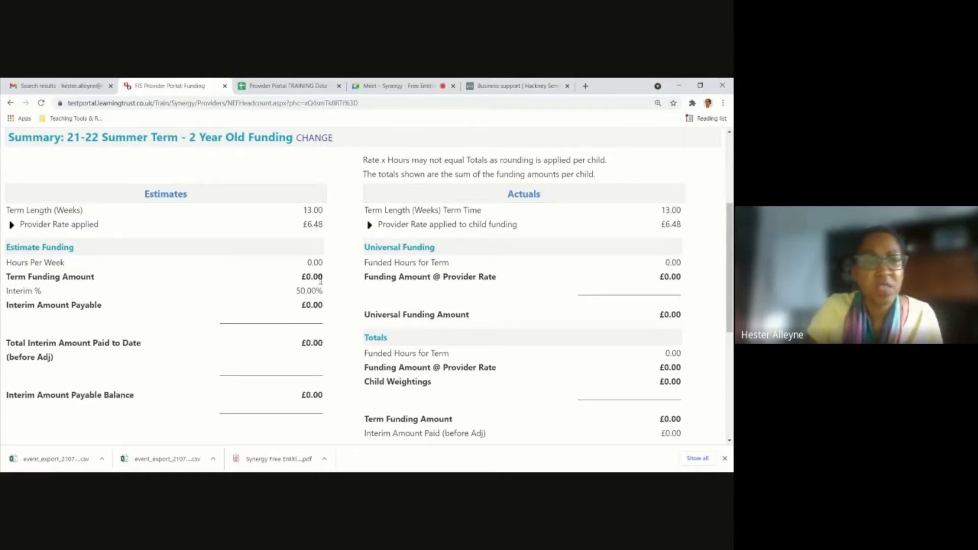
pyautogui.scroll(3, 183, 270)
pyautogui.scroll(-1, 183, 270)
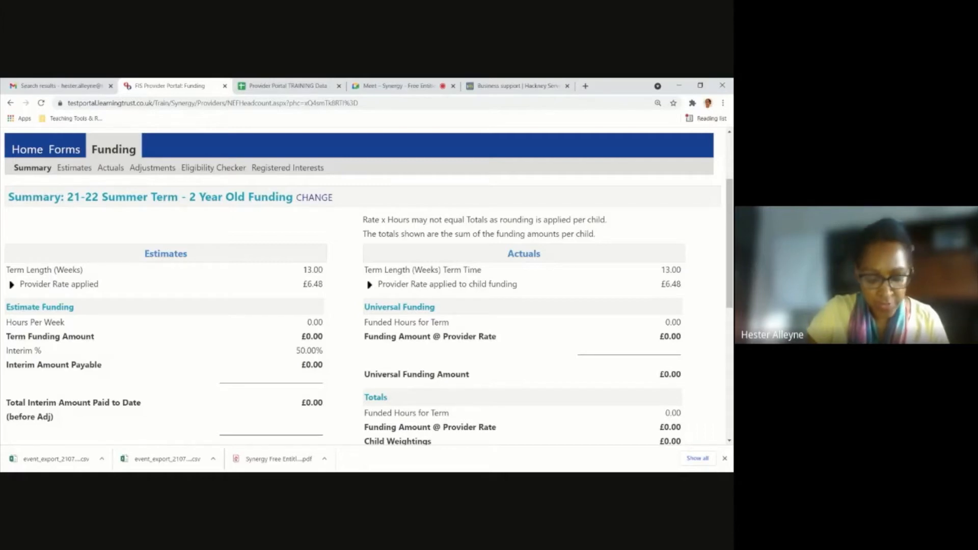
pyautogui.scroll(-1, 273, 308)
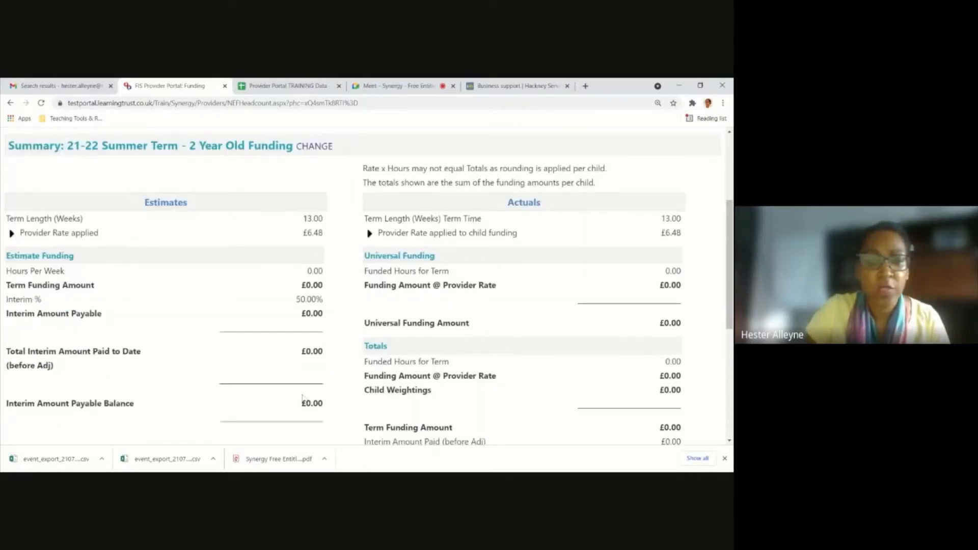
pyautogui.scroll(1, 273, 309)
pyautogui.scroll(1, 138, 243)
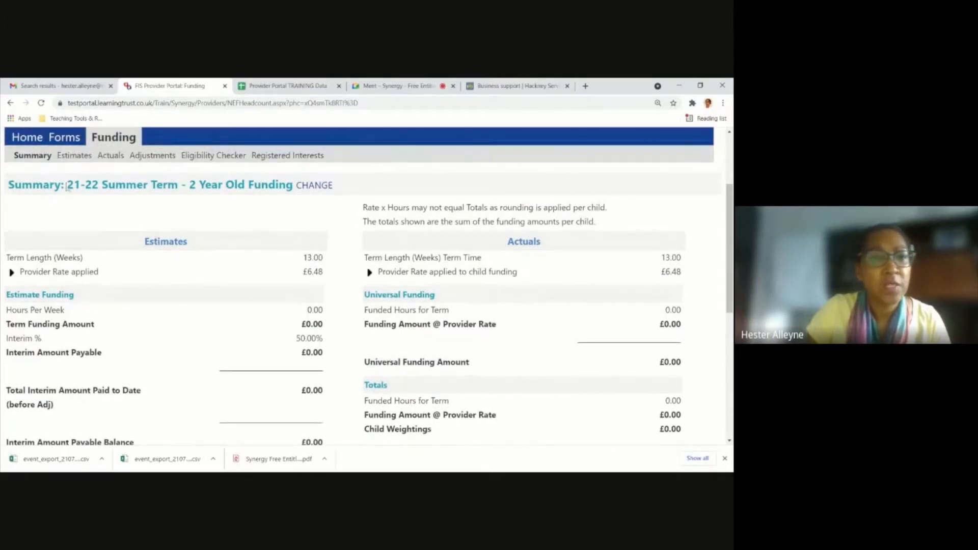
pyautogui.click(73, 156)
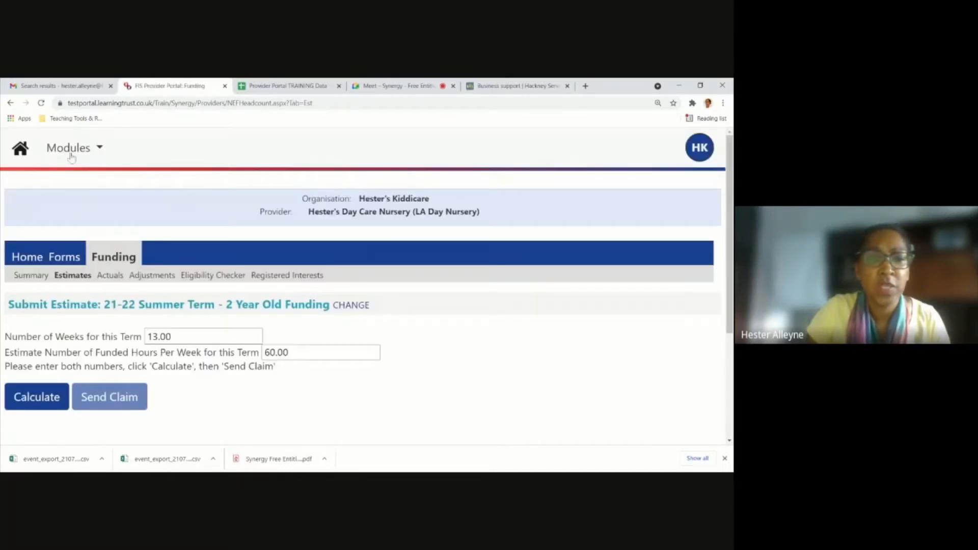
# Set the number of weeks for this term to 13 and the estimated funded hours per week to 60.
pyautogui.scroll(-1, 109, 319)
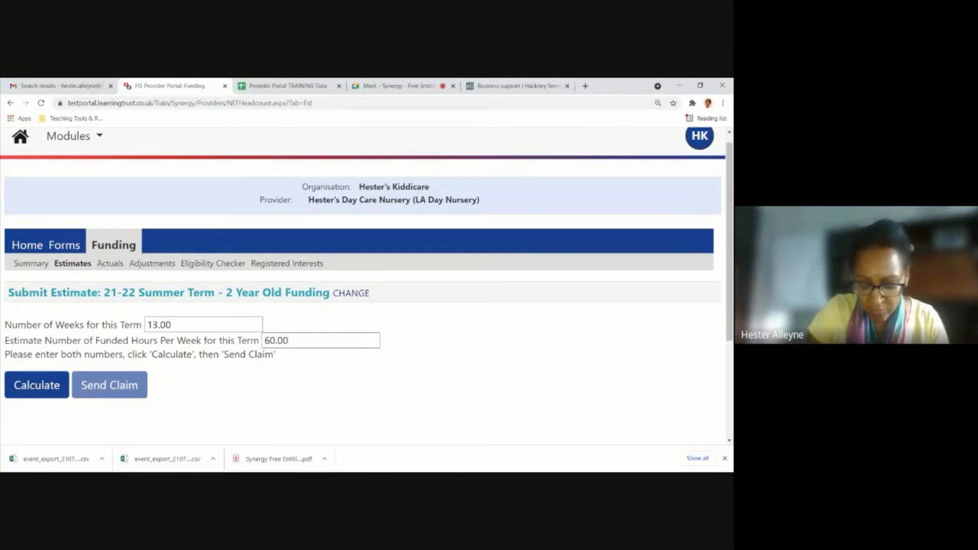
pyautogui.moveTo(177, 324); pyautogui.dragTo(97, 319)
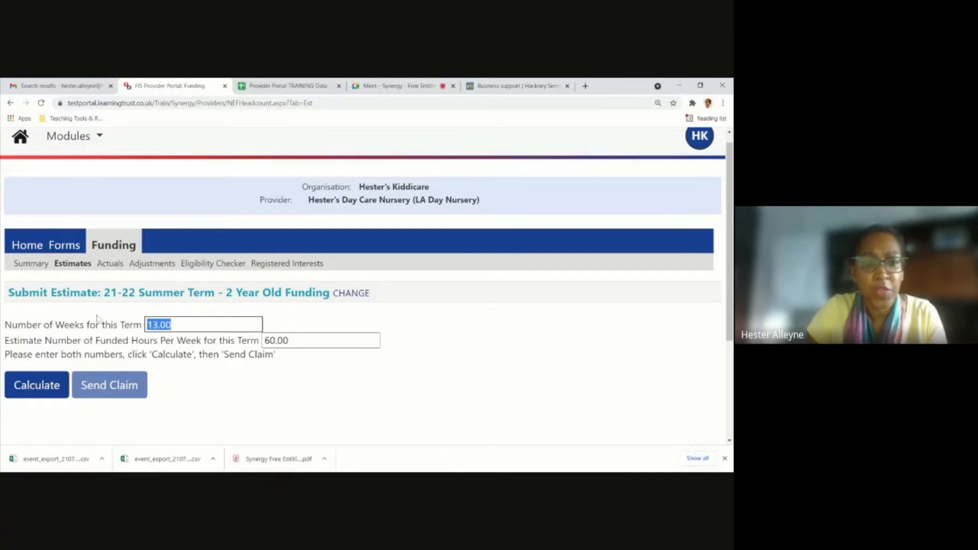
pyautogui.write('13')
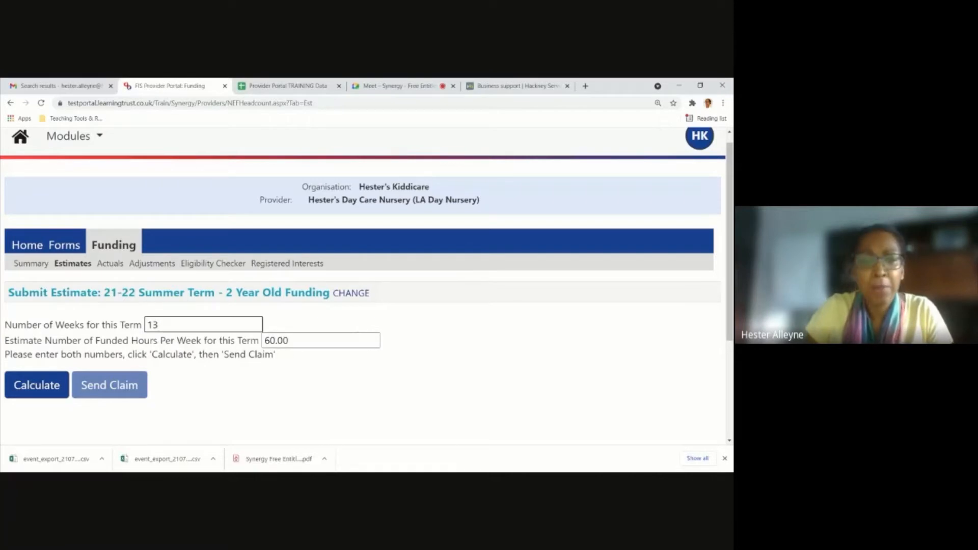
pyautogui.click(298, 341)
pyautogui.doubleClick(285, 341)
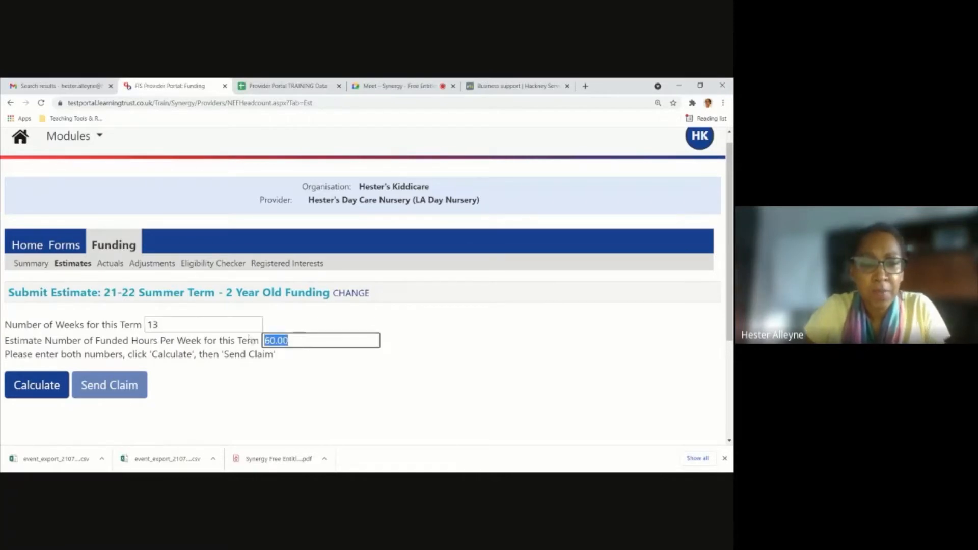
pyautogui.write('60')
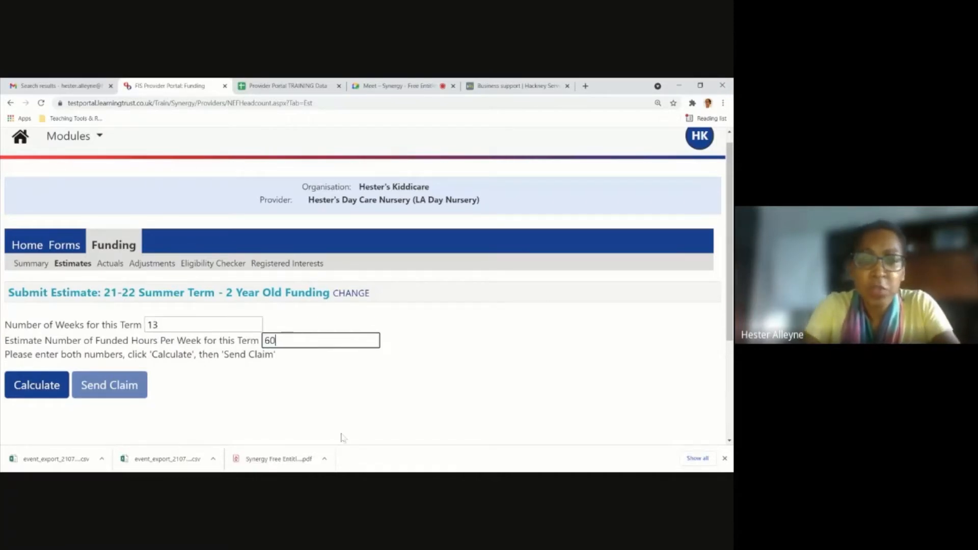
# Calculate the term's total funded hours from the entered weeks and weekly hours.
pyautogui.click(197, 346)
pyautogui.doubleClick(192, 324)
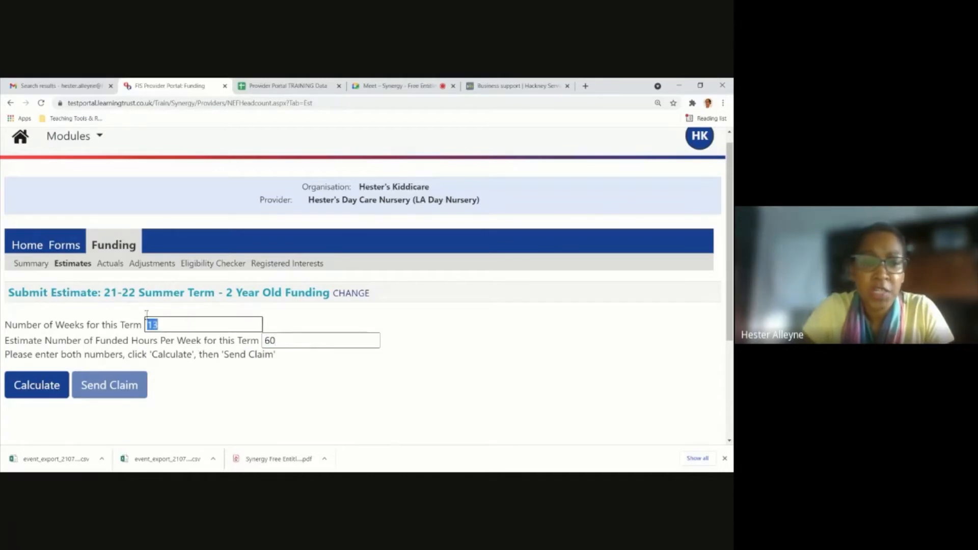
pyautogui.click(309, 345)
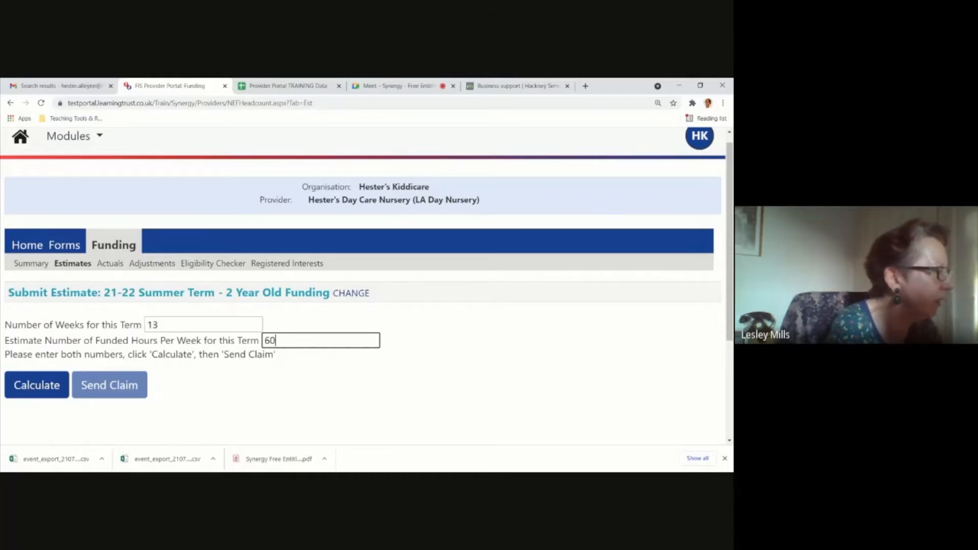
pyautogui.click(252, 326)
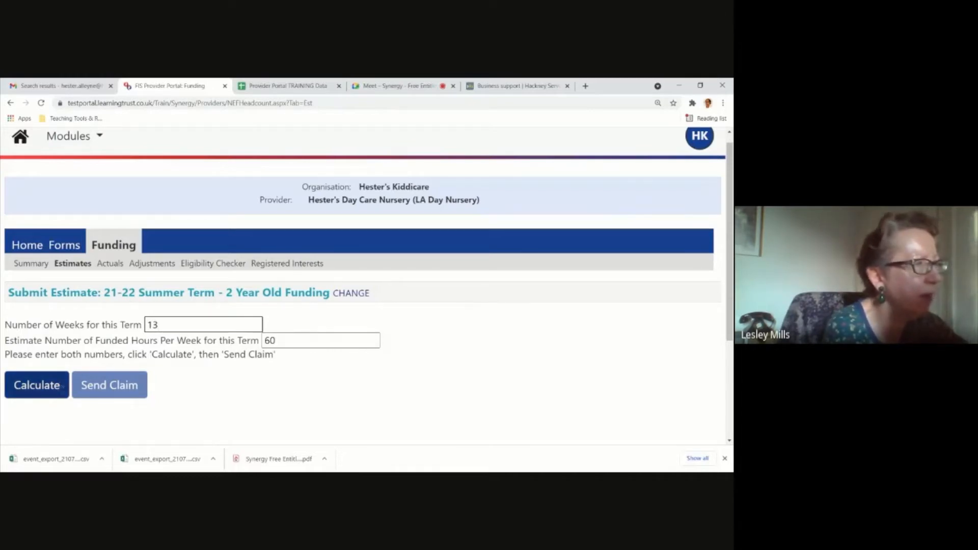
pyautogui.click(59, 385)
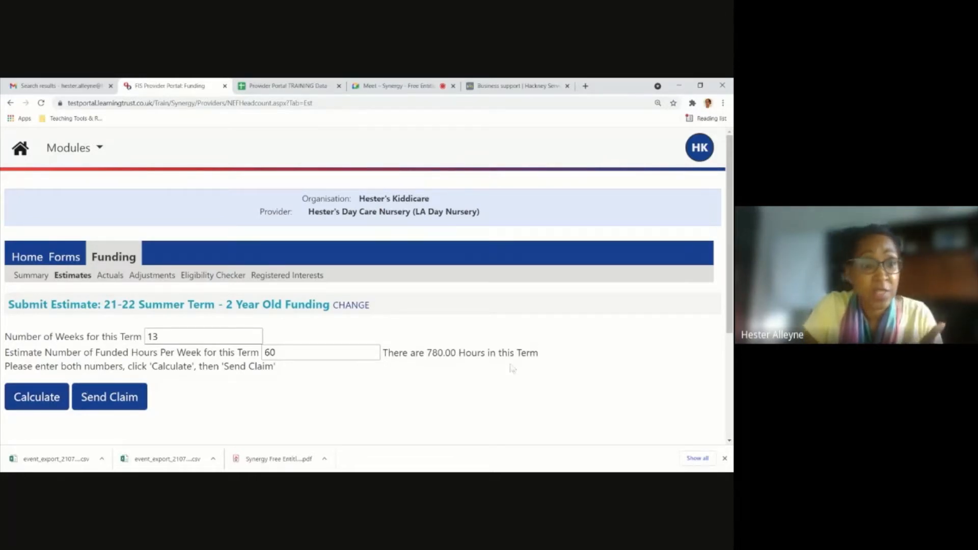
# Change the number of weeks for this term to 12 and recalculate the total hours.
pyautogui.moveTo(175, 336); pyautogui.dragTo(144, 337)
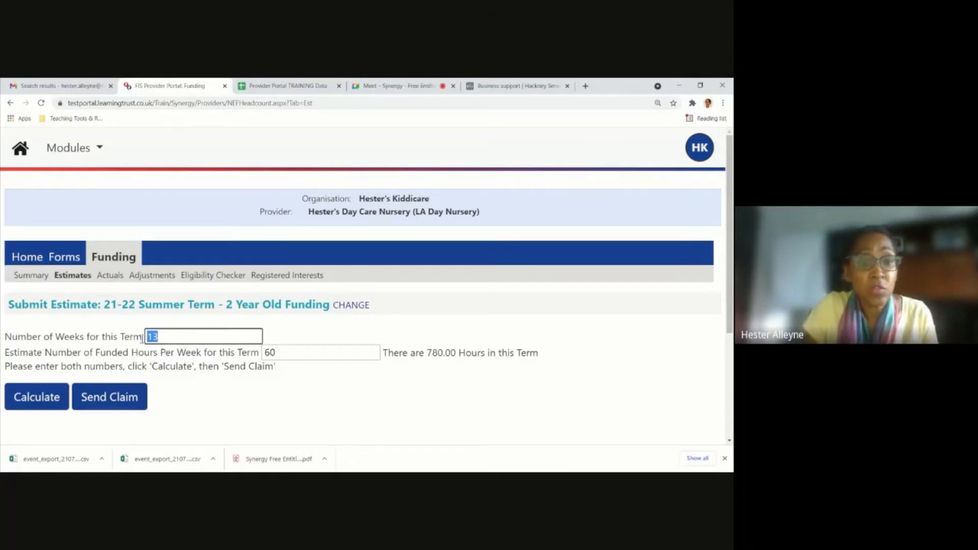
pyautogui.write('12')
pyautogui.click(218, 395)
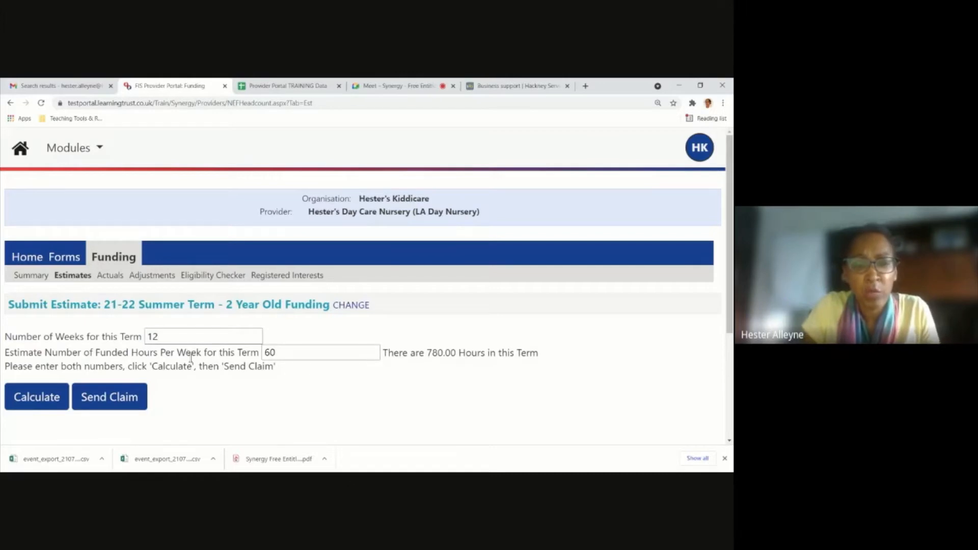
pyautogui.click(36, 397)
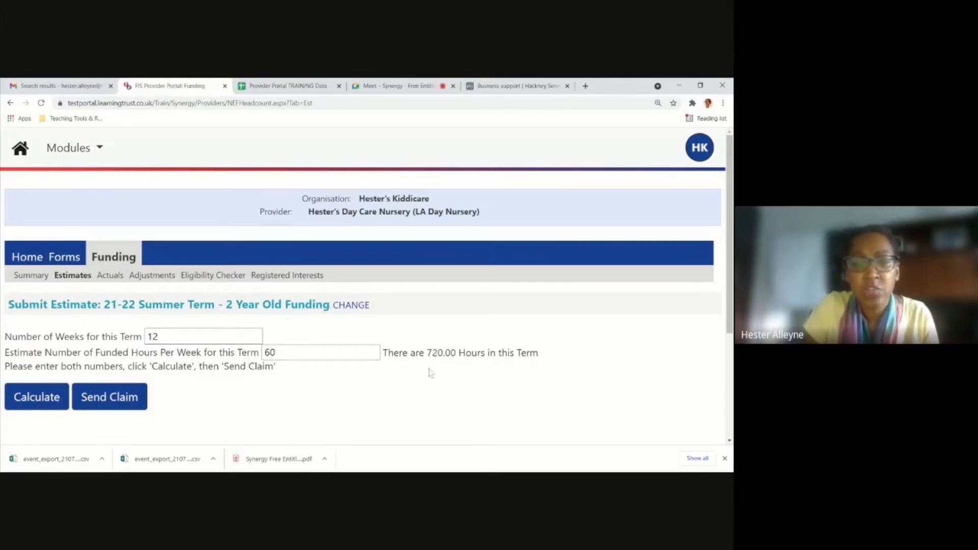
# Change the number of weeks for this term to 15.
pyautogui.click(179, 335)
pyautogui.moveTo(178, 335); pyautogui.dragTo(109, 343)
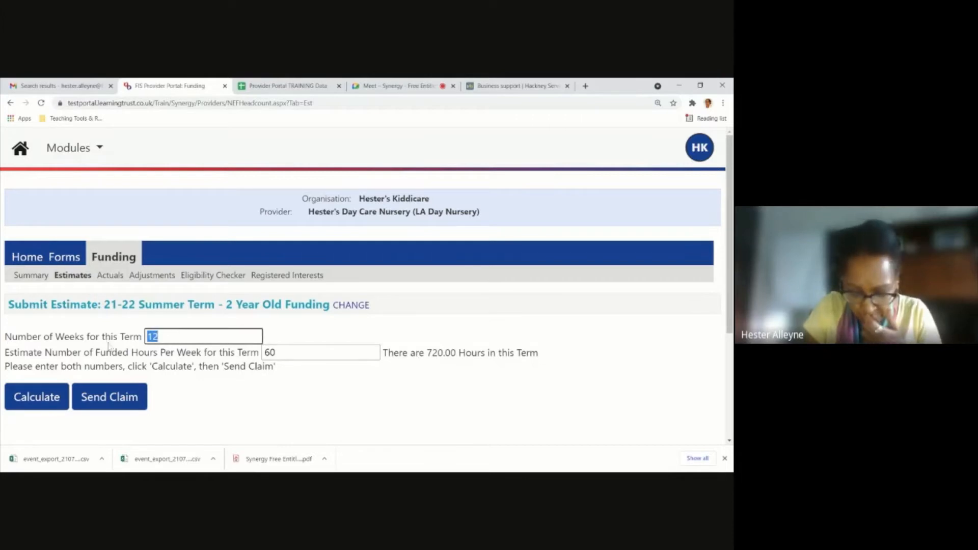
pyautogui.press('BackSpace')
pyautogui.write('15')
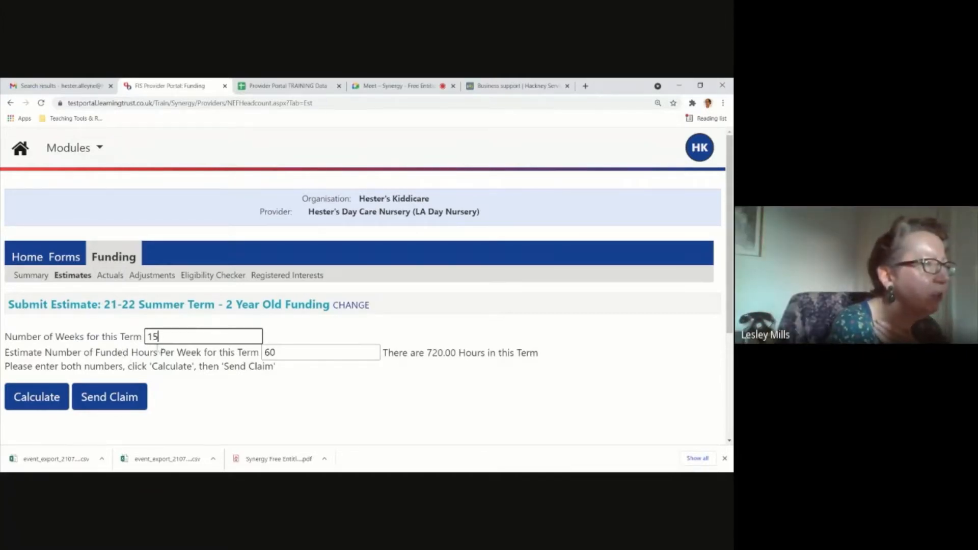
# Recalculate the 2 Year Old Funding estimate with 13 weeks for the term and send the claim.
pyautogui.doubleClick(185, 334)
pyautogui.write('13')
pyautogui.click(265, 402)
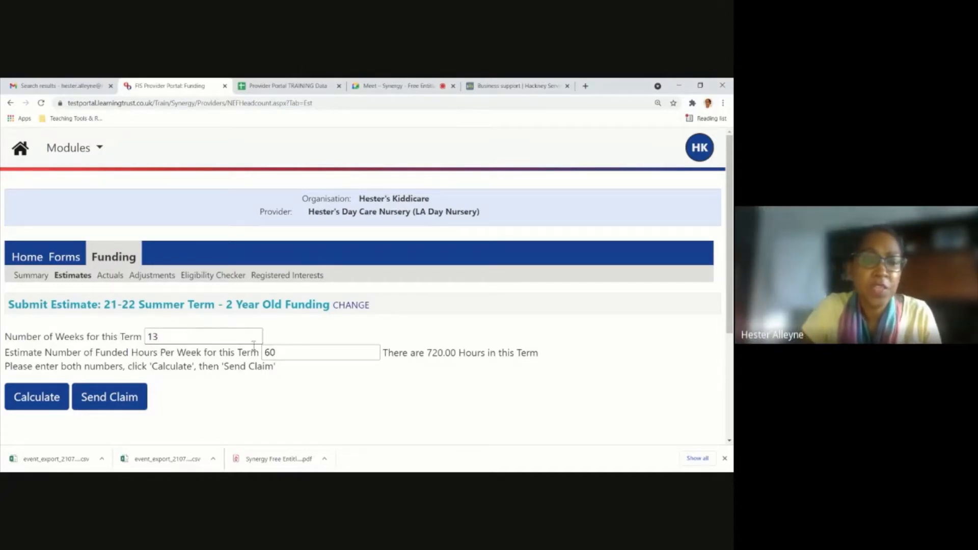
pyautogui.click(55, 401)
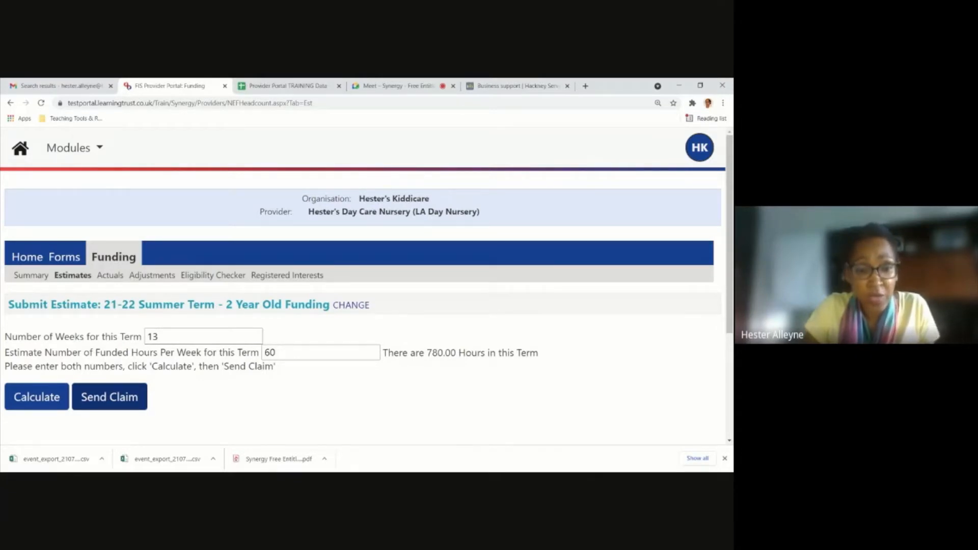
pyautogui.click(125, 404)
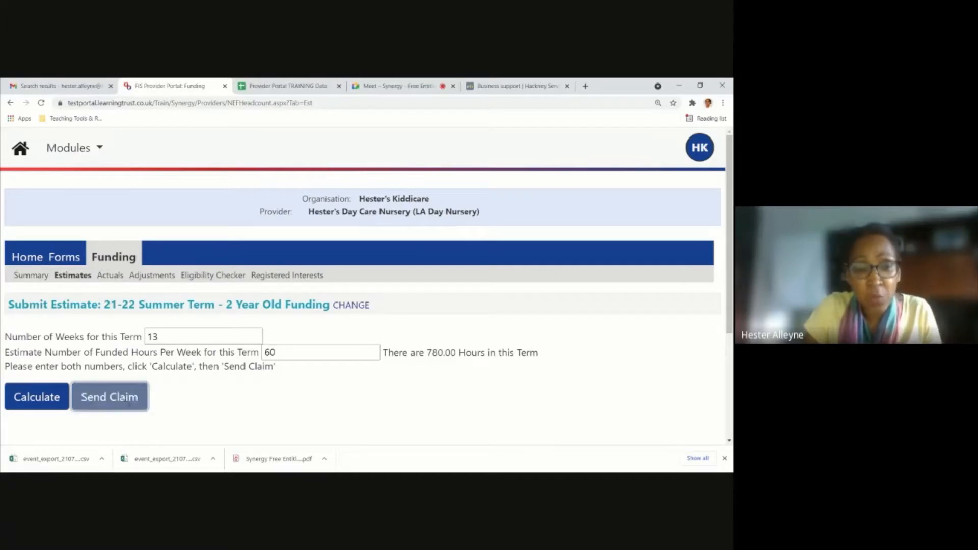
# Open the funding summary and check its Estimates figures after the submission.
pyautogui.scroll(-1, 147, 390)
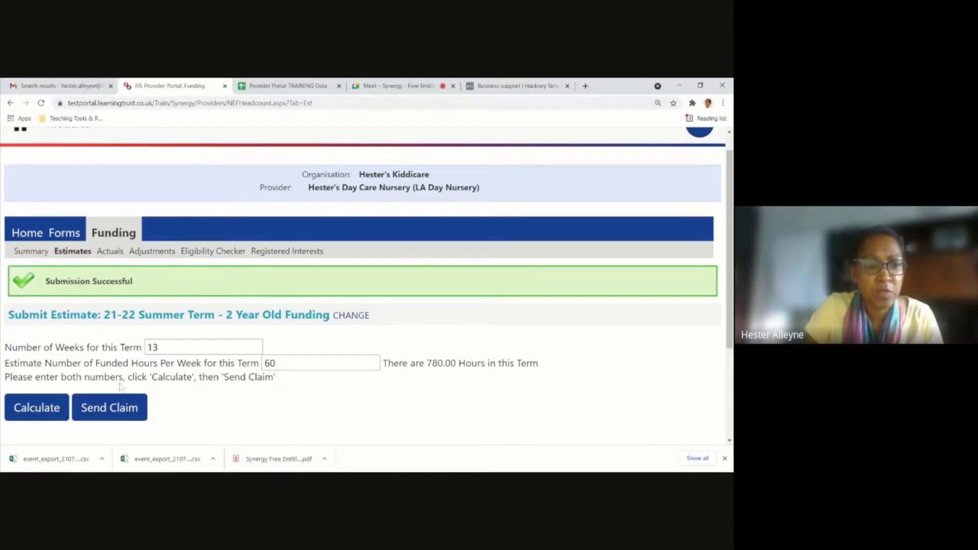
pyautogui.click(32, 254)
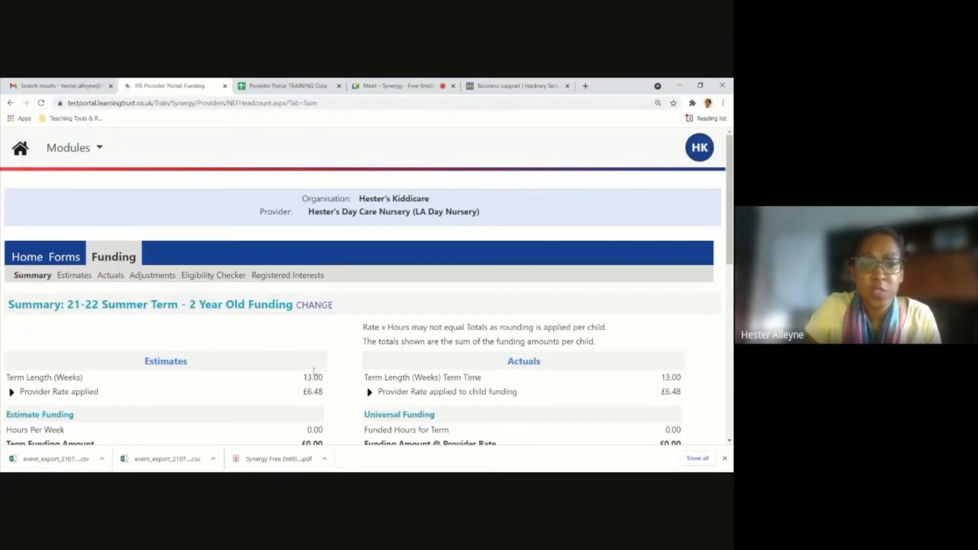
pyautogui.scroll(-3, 455, 319)
pyautogui.scroll(3, 455, 322)
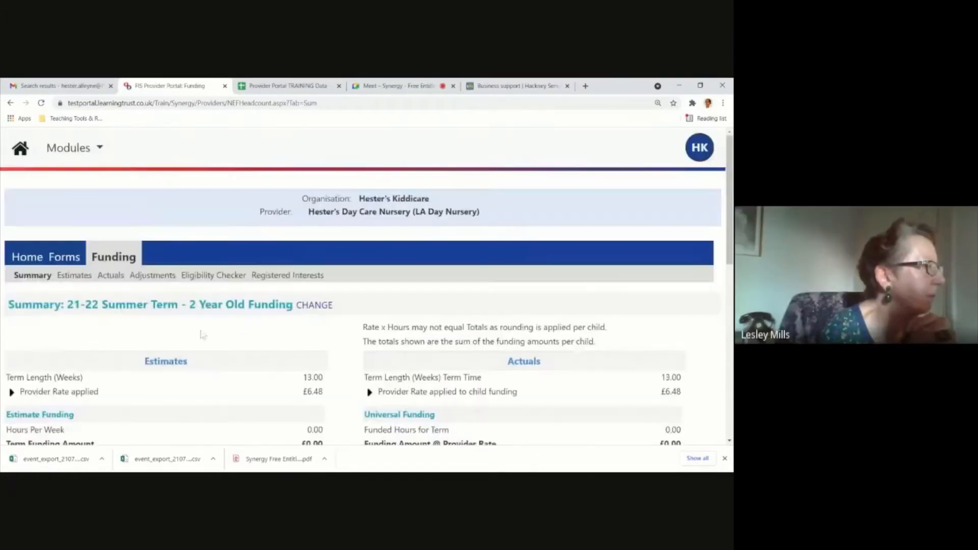
pyautogui.scroll(-2, 95, 372)
# Open the actuals submission for 21-22 Summer Term 2 Year Old Funding and examine the children listed.
pyautogui.click(74, 182)
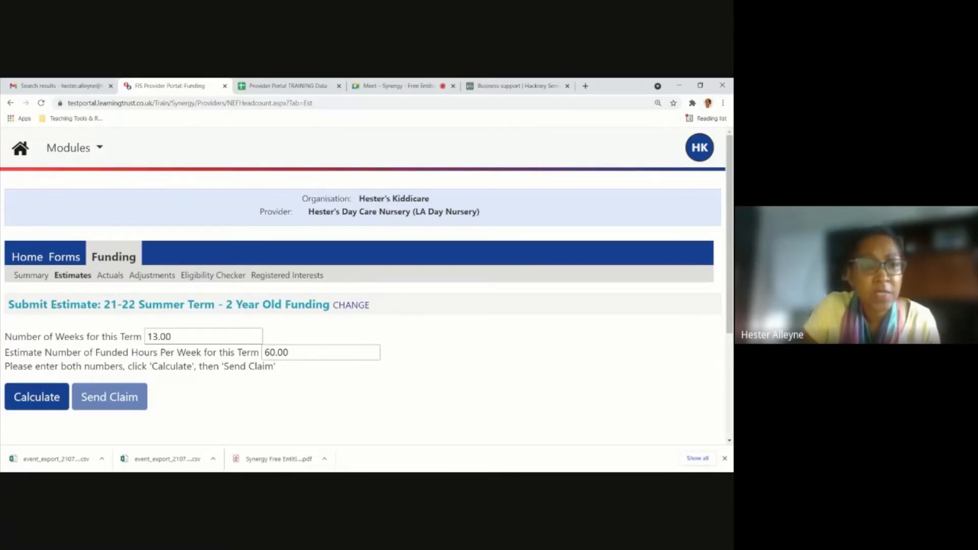
pyautogui.click(110, 276)
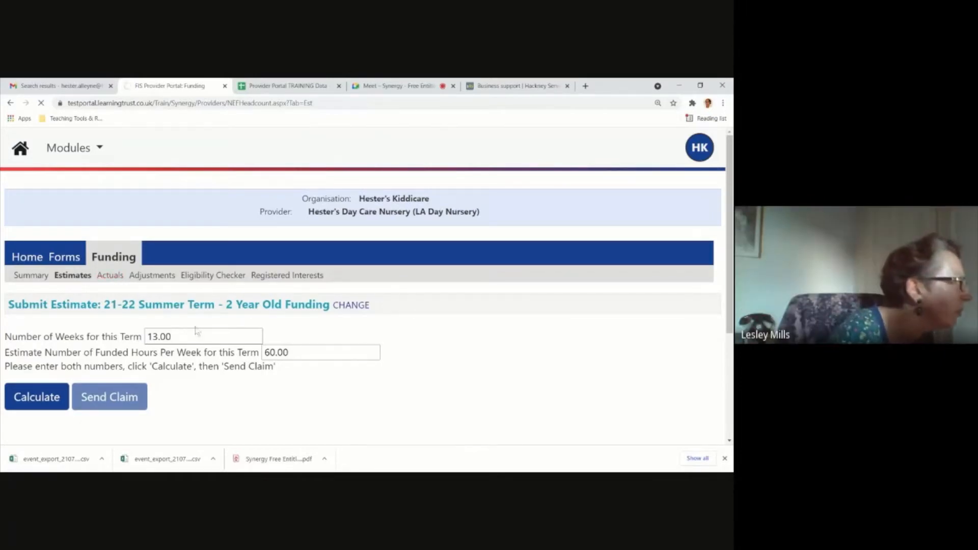
pyautogui.scroll(-2, 120, 266)
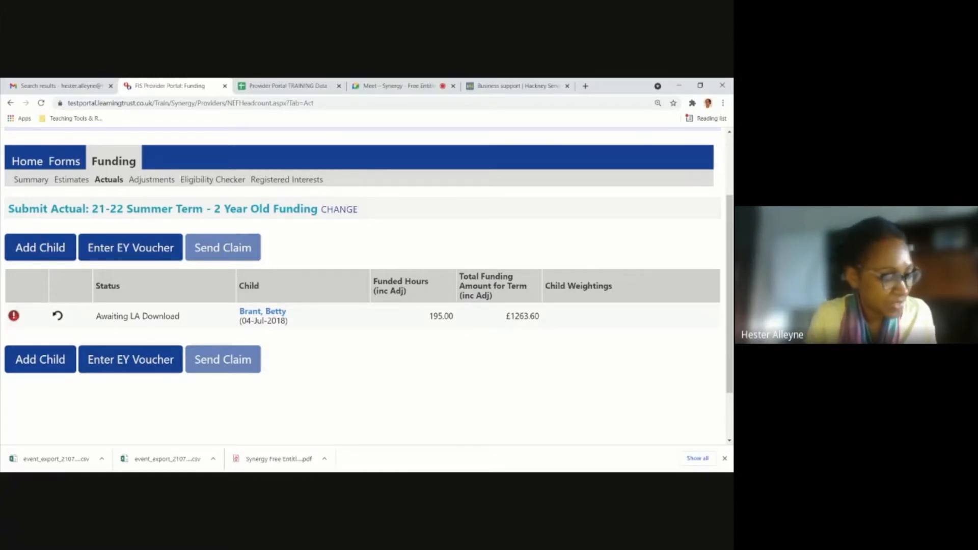
pyautogui.scroll(-1, 138, 327)
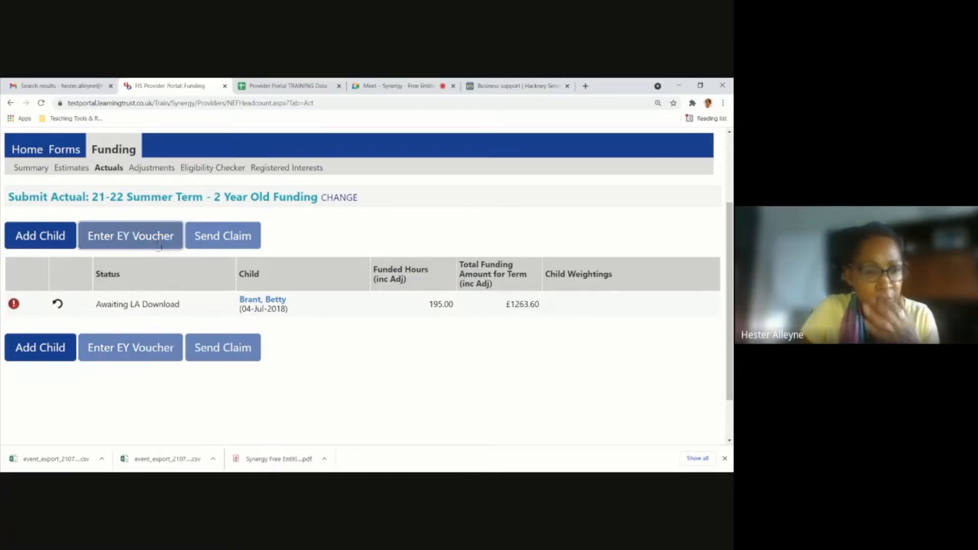
# Start an EY voucher claim and enter the child's voucher code.
pyautogui.click(158, 246)
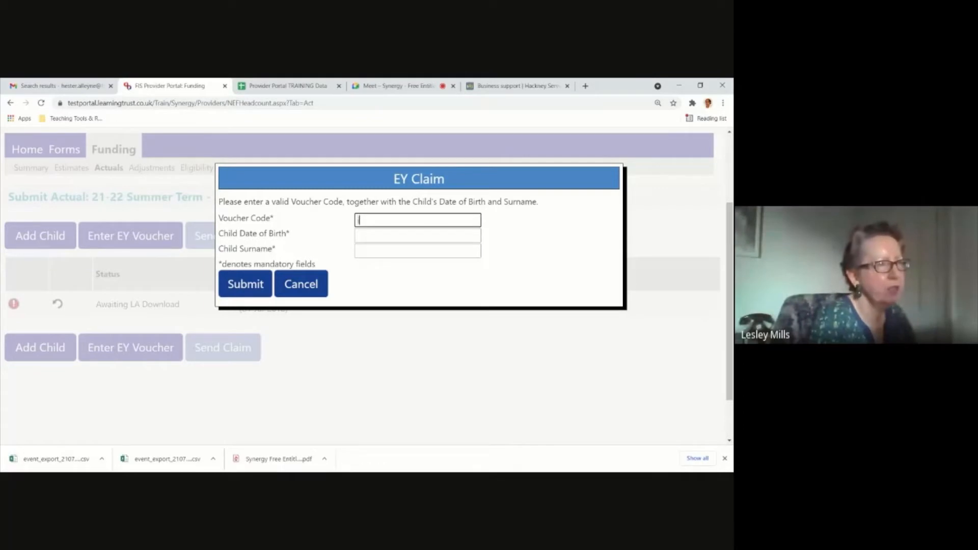
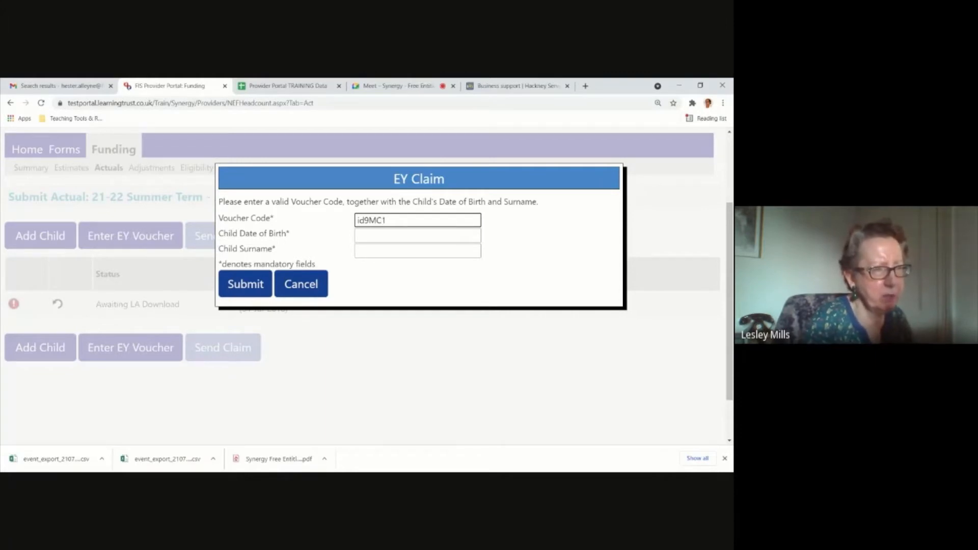
# Set the child's date of birth in the EY voucher claim using the calendar.
pyautogui.click(394, 236)
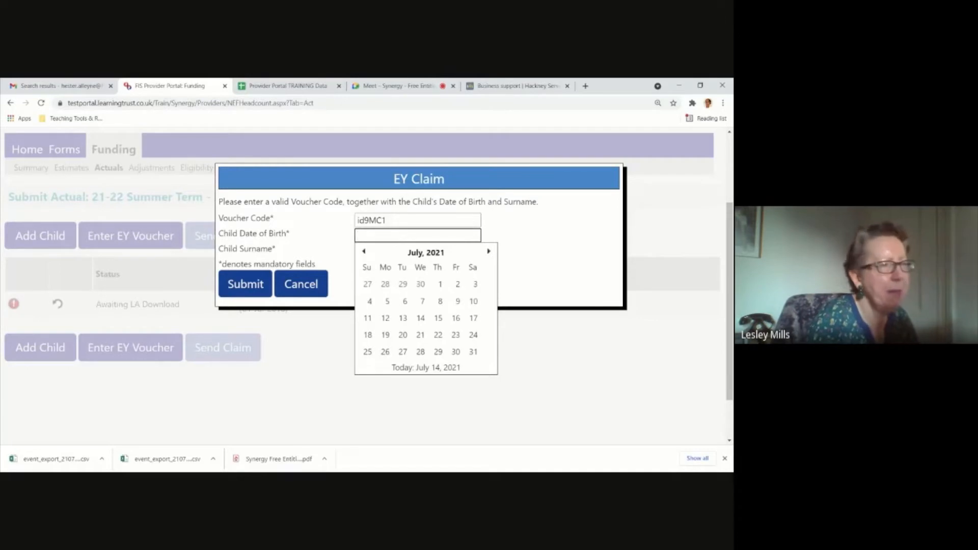
pyautogui.click(417, 255)
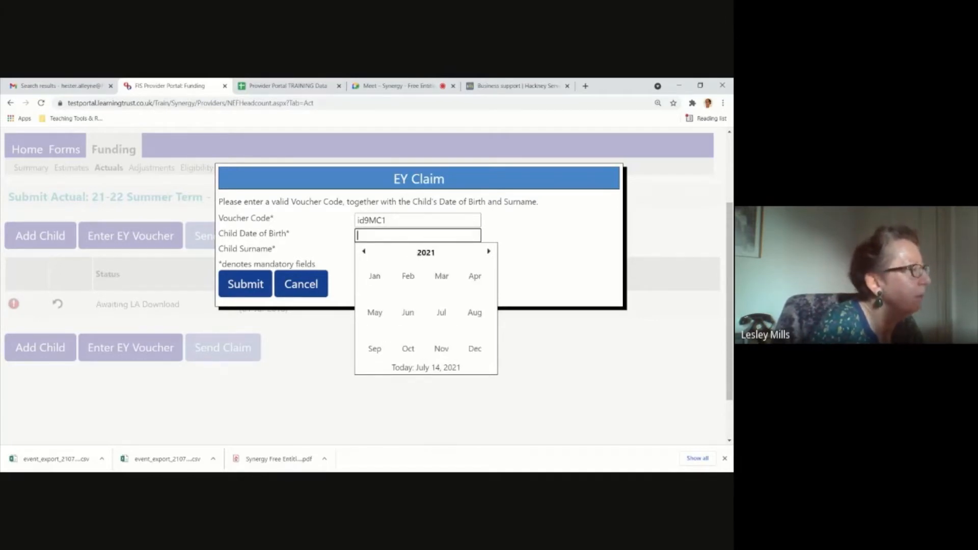
pyautogui.click(430, 257)
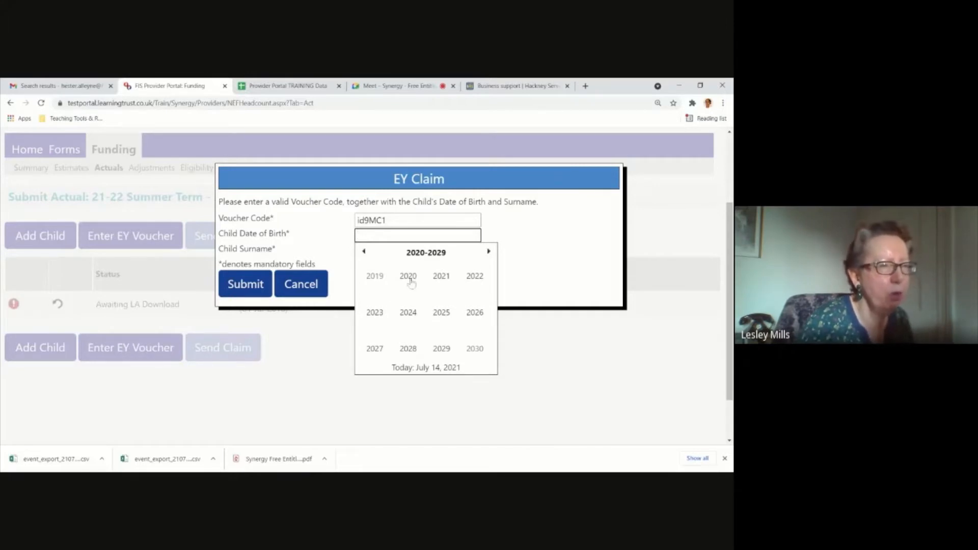
pyautogui.click(364, 252)
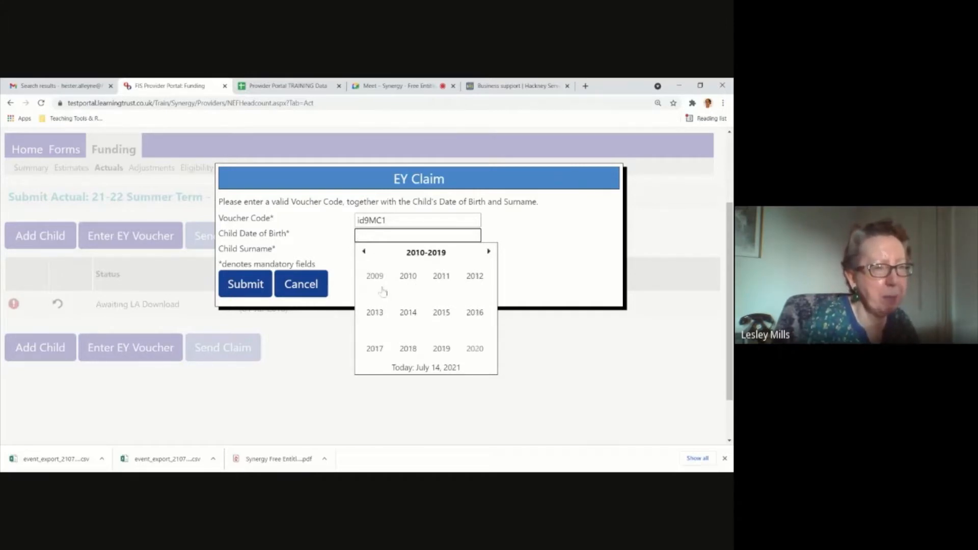
pyautogui.click(413, 349)
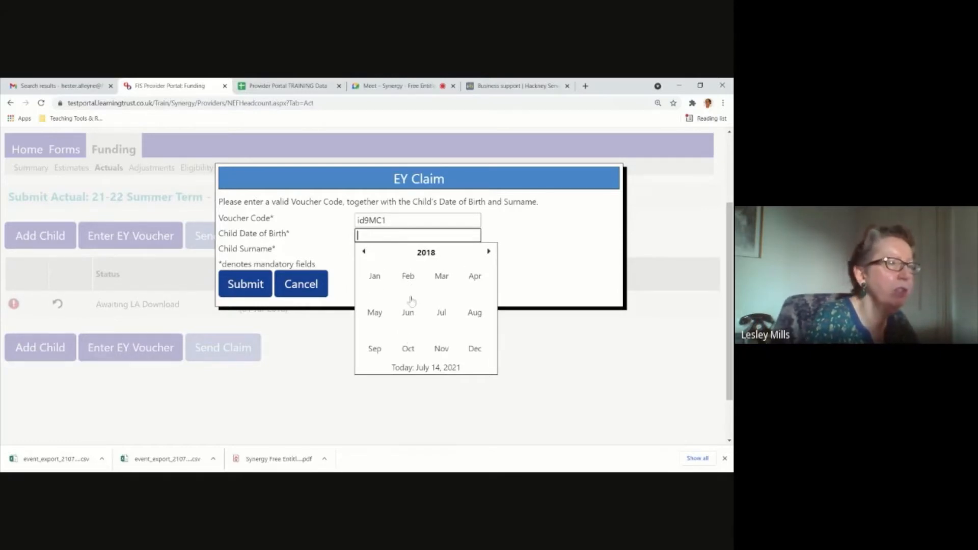
pyautogui.click(475, 313)
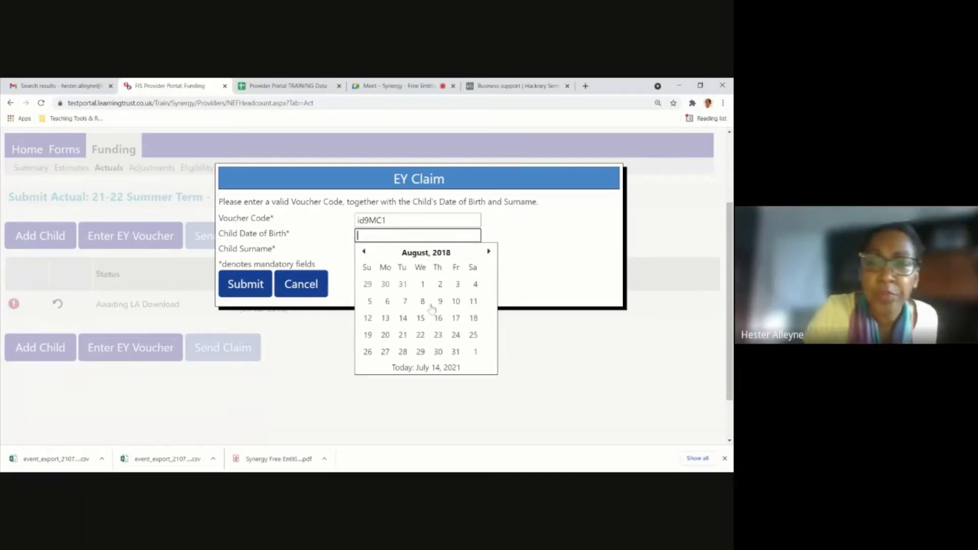
pyautogui.click(404, 318)
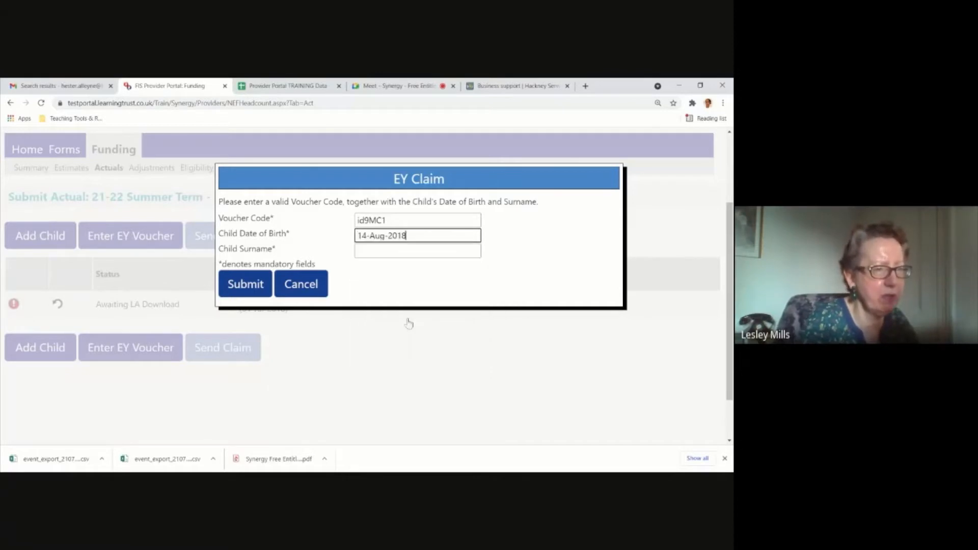
pyautogui.click(412, 235)
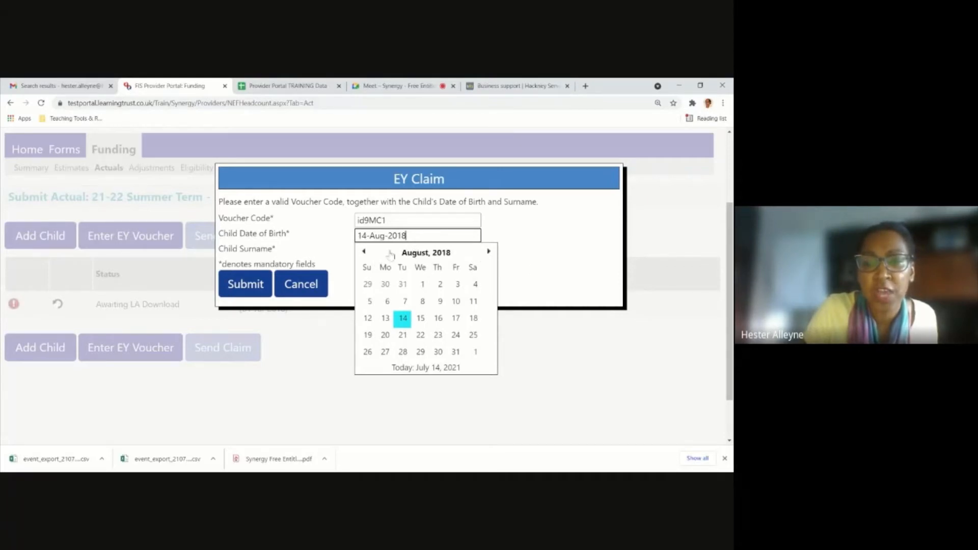
pyautogui.click(536, 258)
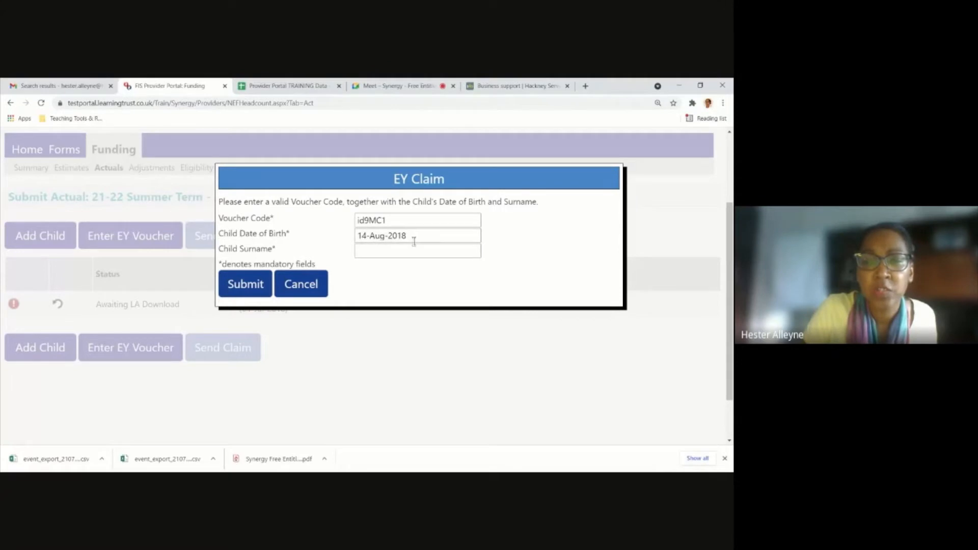
# Enter the child's surname and submit the EY voucher claim.
pyautogui.click(386, 248)
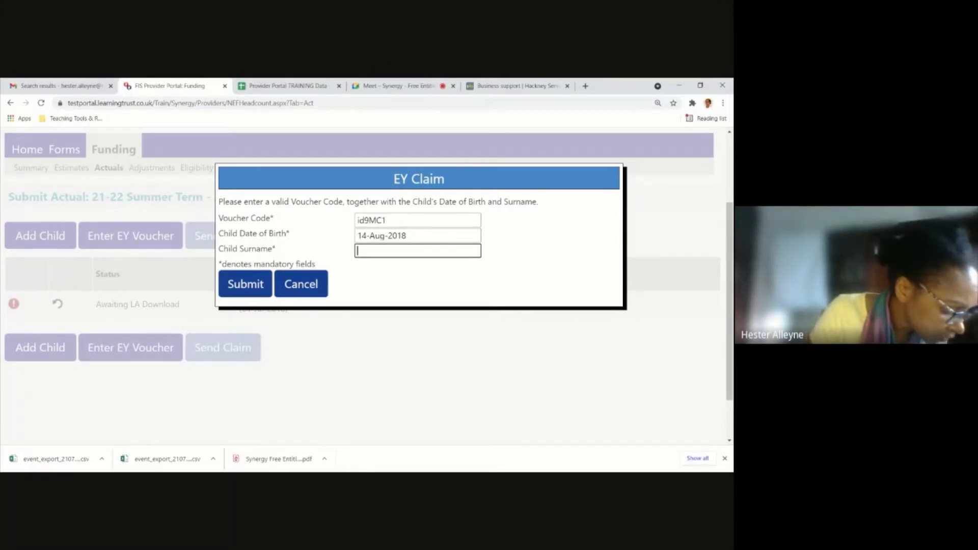
pyautogui.write('Morales')
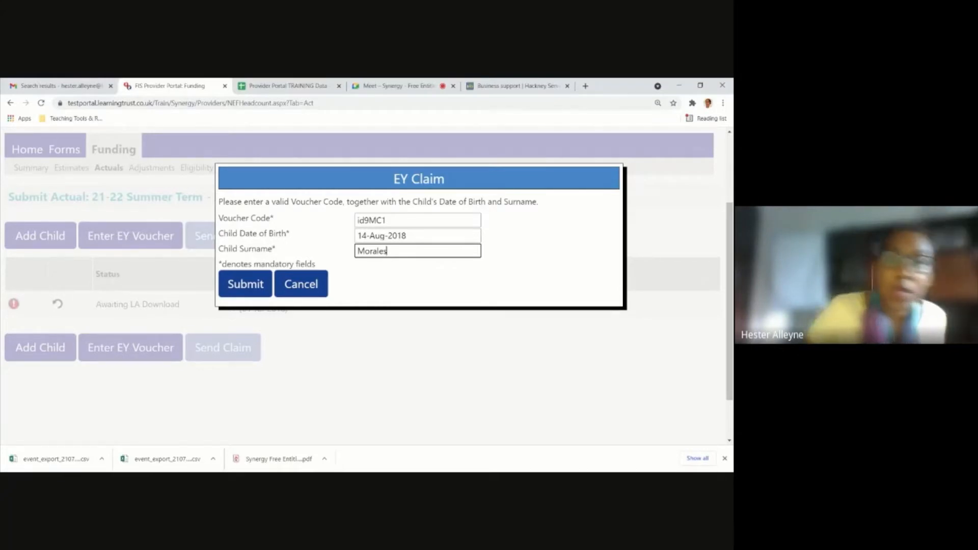
pyautogui.click(255, 287)
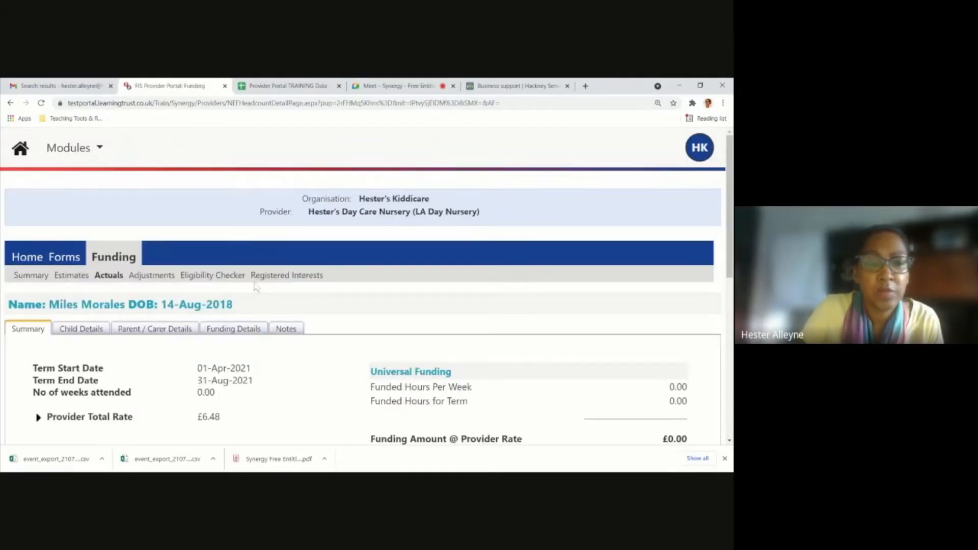
# Examine the child's funding summary, including term dates, weeks attended, provider rate, universal funding and totals.
pyautogui.scroll(-2, 255, 288)
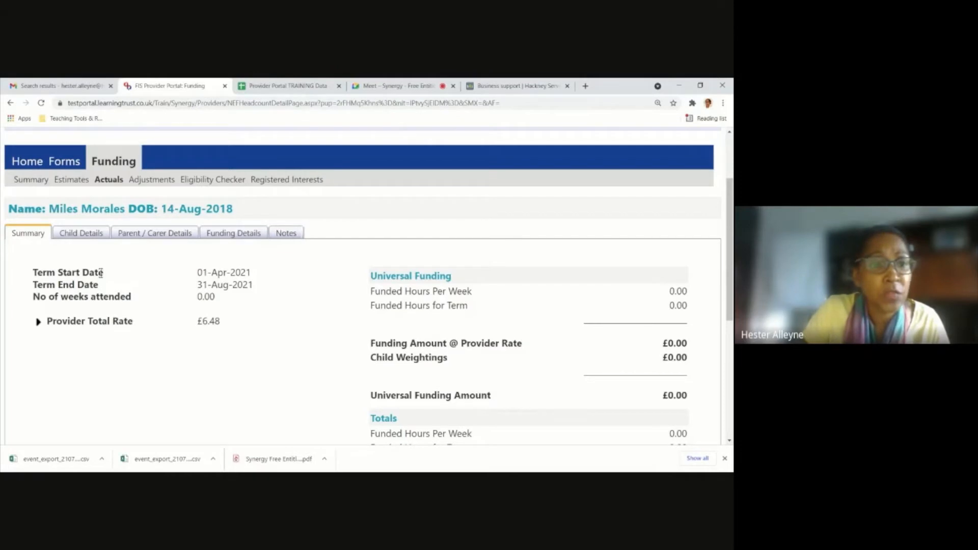
pyautogui.scroll(-1, 586, 338)
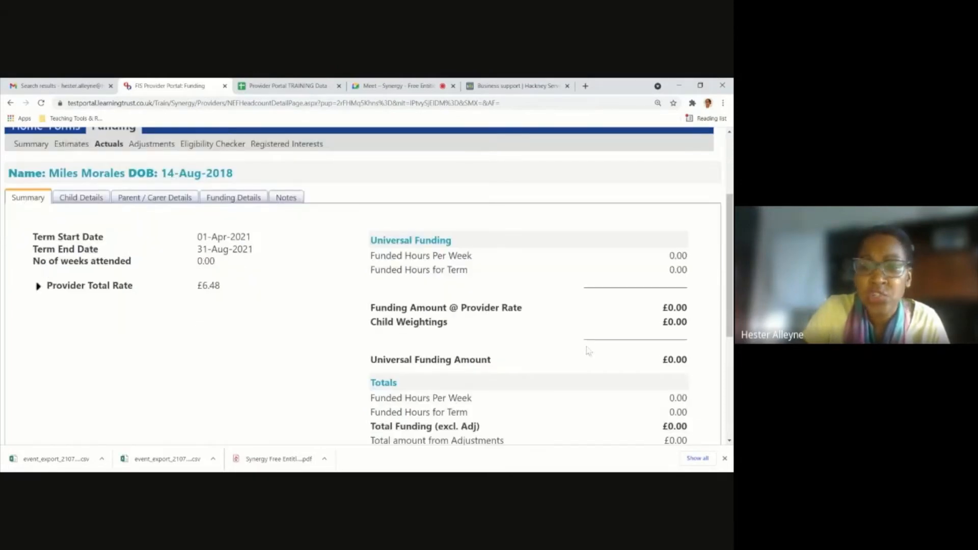
pyautogui.scroll(1, 590, 350)
pyautogui.click(85, 225)
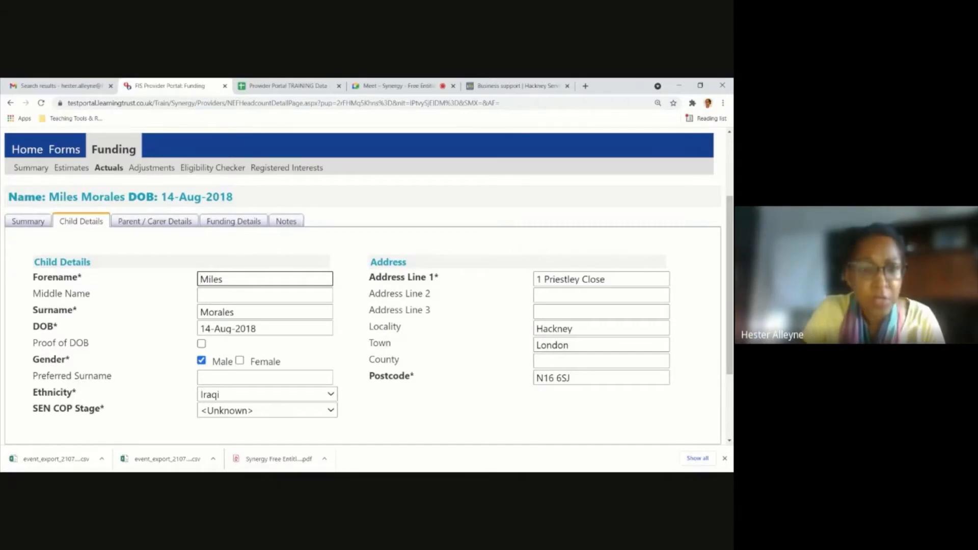
pyautogui.click(30, 222)
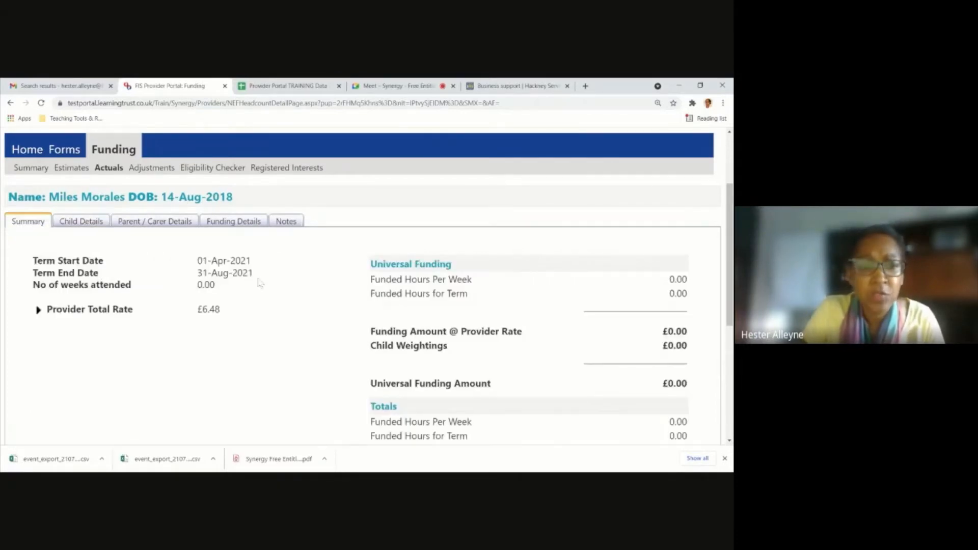
pyautogui.scroll(-1, 656, 401)
pyautogui.scroll(-2, 656, 401)
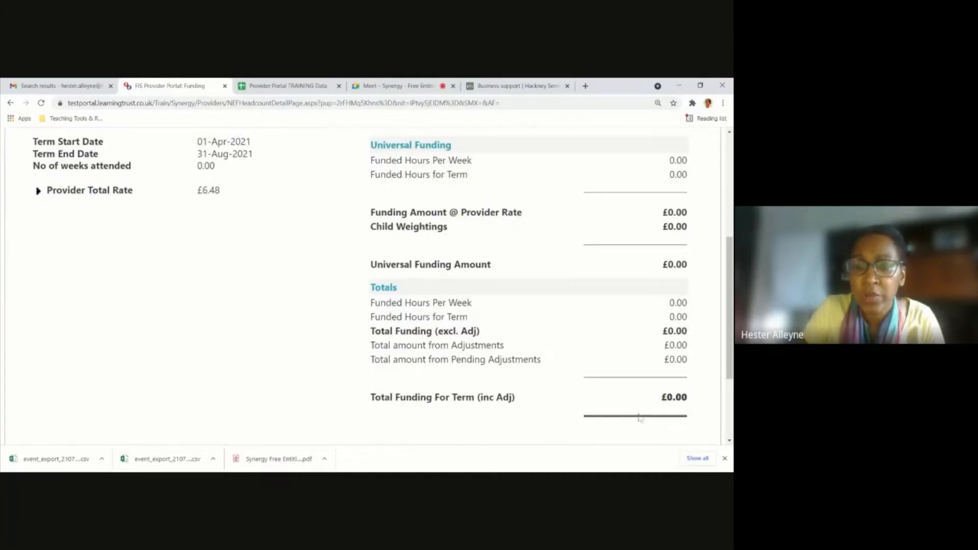
pyautogui.scroll(3, 637, 410)
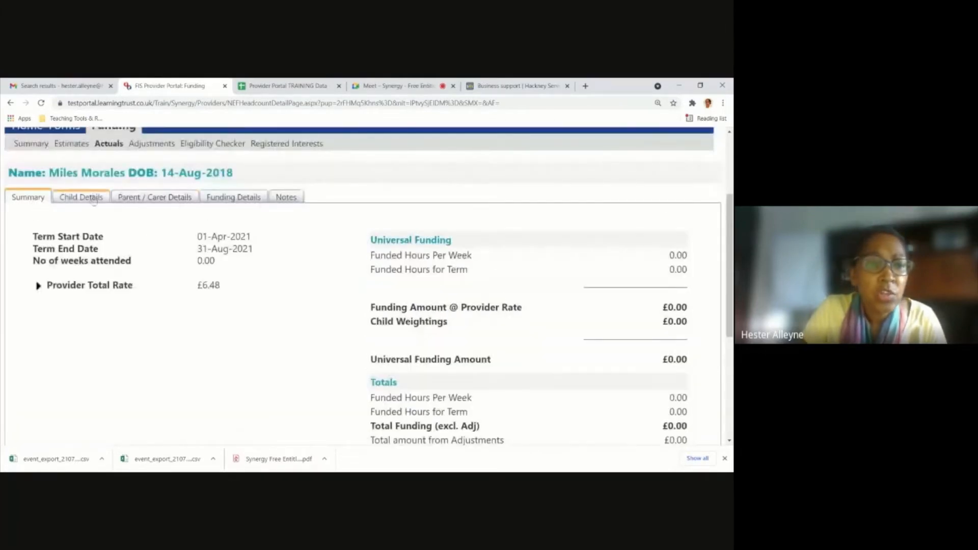
# Mark proof of DOB as seen in the child's details and set the SEN COP Stage to Education, Health and Care Plan.
pyautogui.click(93, 198)
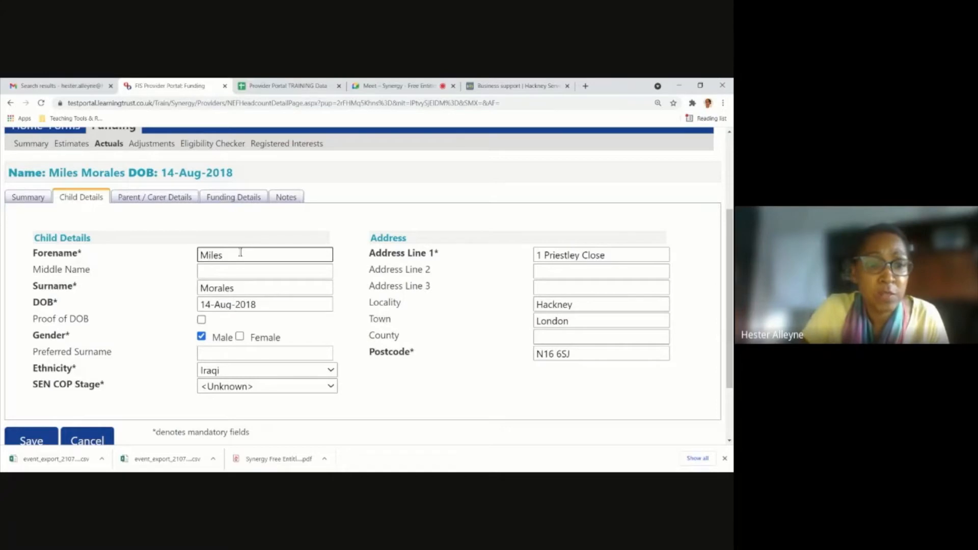
pyautogui.click(202, 321)
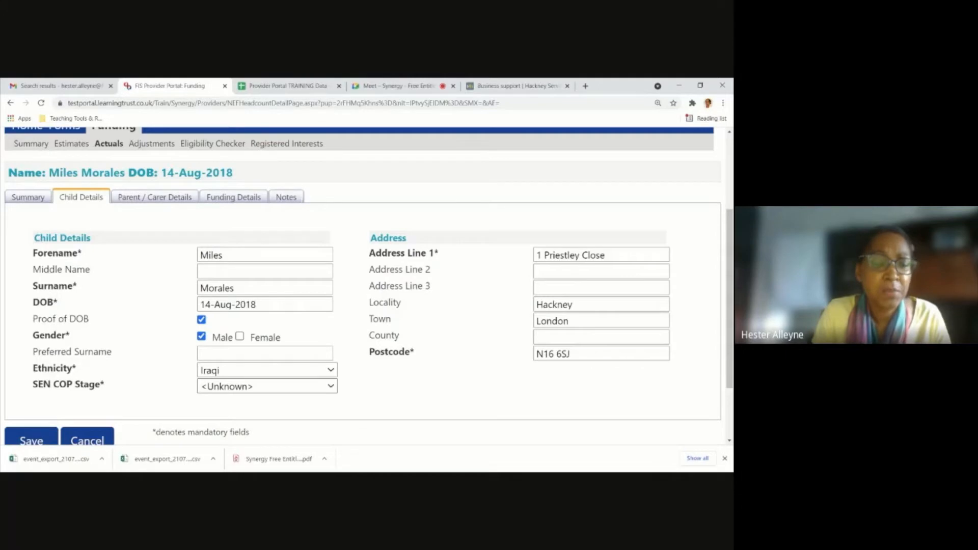
pyautogui.click(321, 383)
pyautogui.click(285, 411)
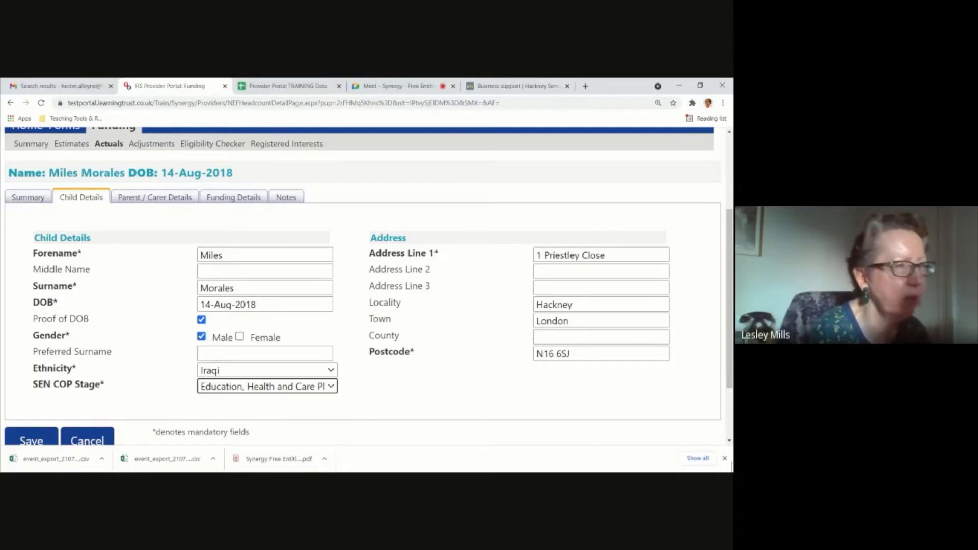
pyautogui.click(724, 458)
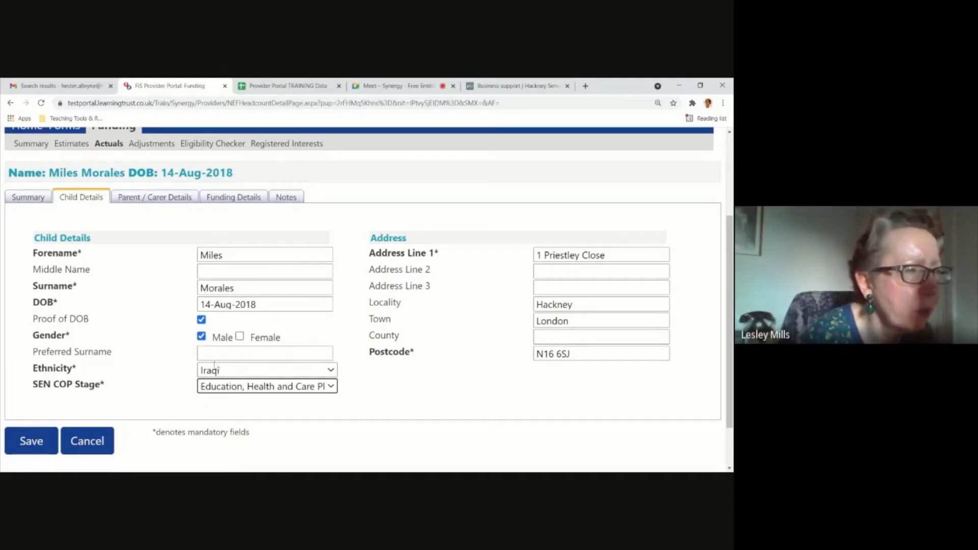
# Try the ethnicity options Information Not Yet Obtained and Indian for the child, and restore Iraqi.
pyautogui.click(334, 373)
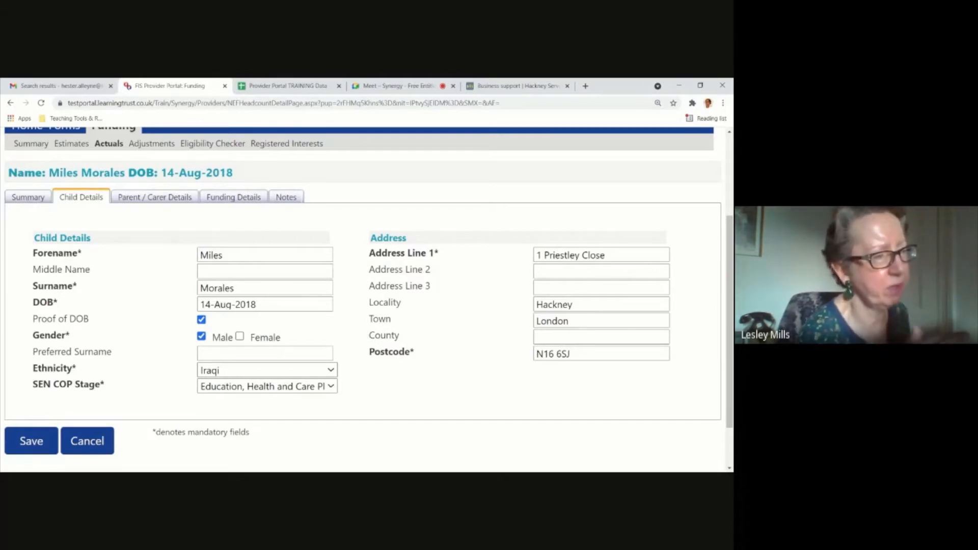
pyautogui.click(224, 380)
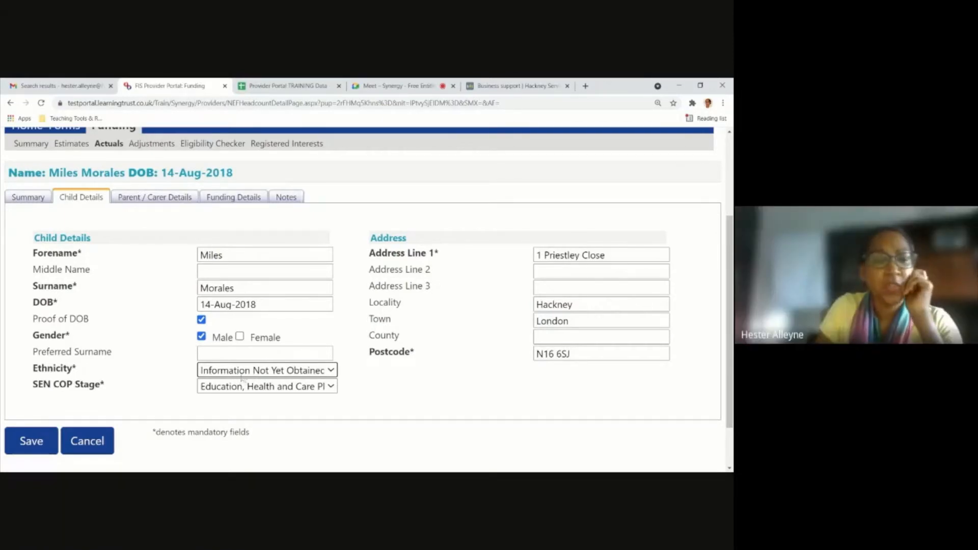
pyautogui.click(314, 368)
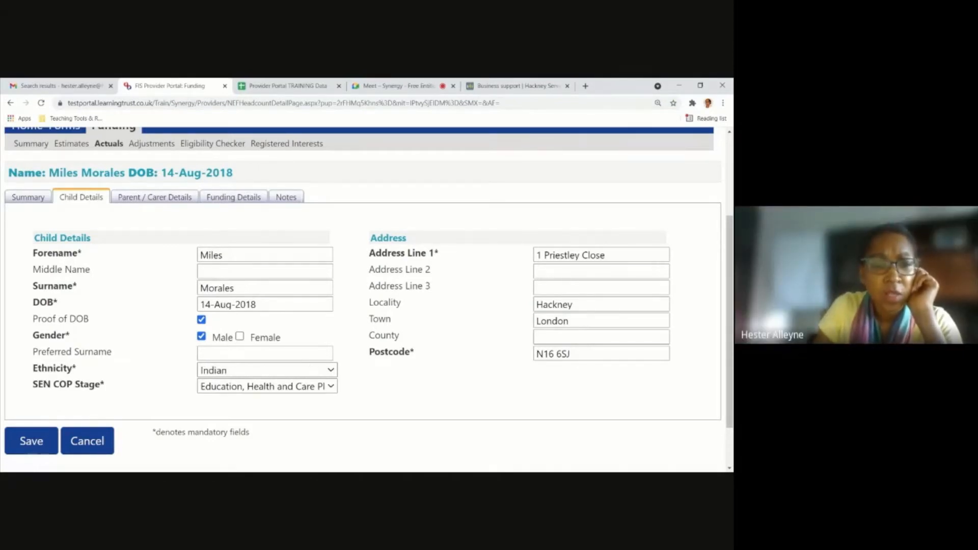
pyautogui.click(267, 370)
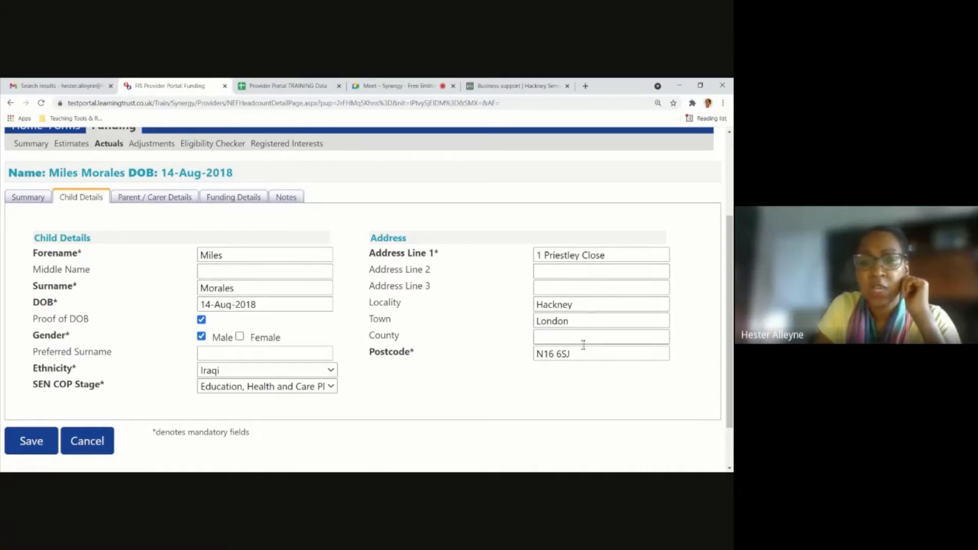
pyautogui.click(561, 336)
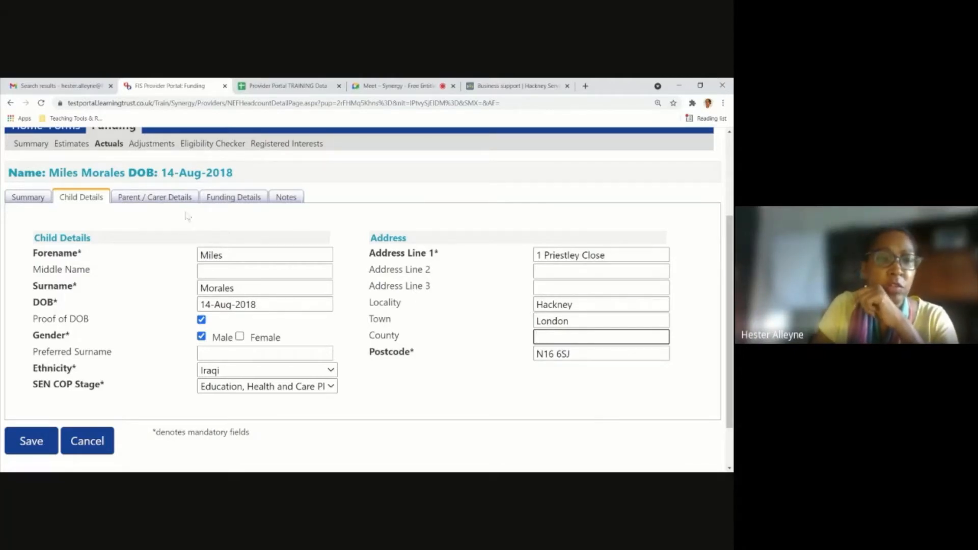
# Check the optional parent/carer and partner fields, and apply the default term dates in the child's funding details.
pyautogui.click(163, 200)
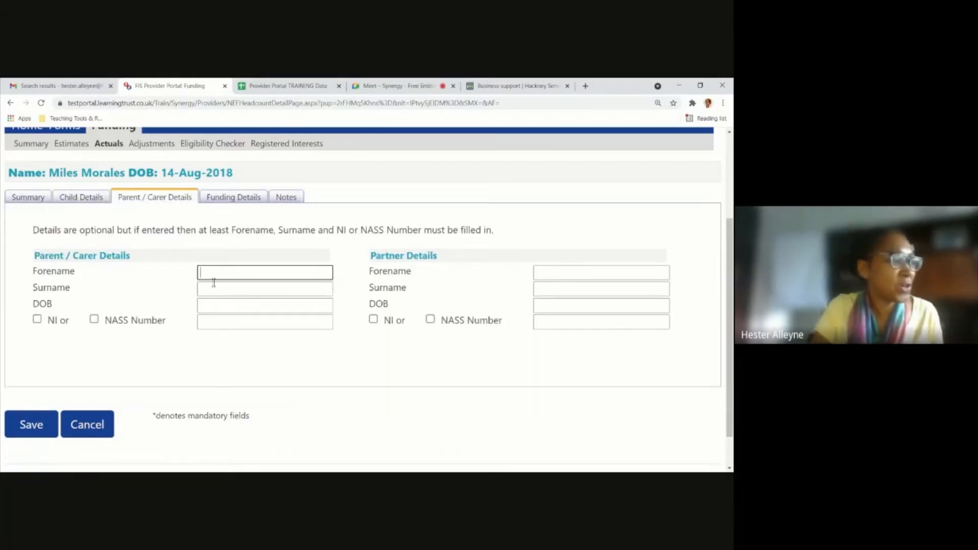
pyautogui.click(248, 204)
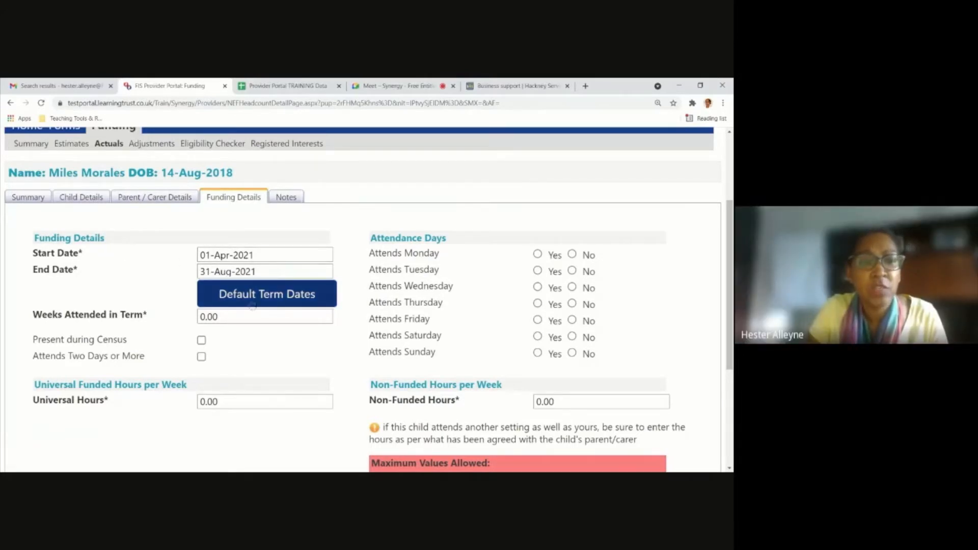
pyautogui.click(273, 300)
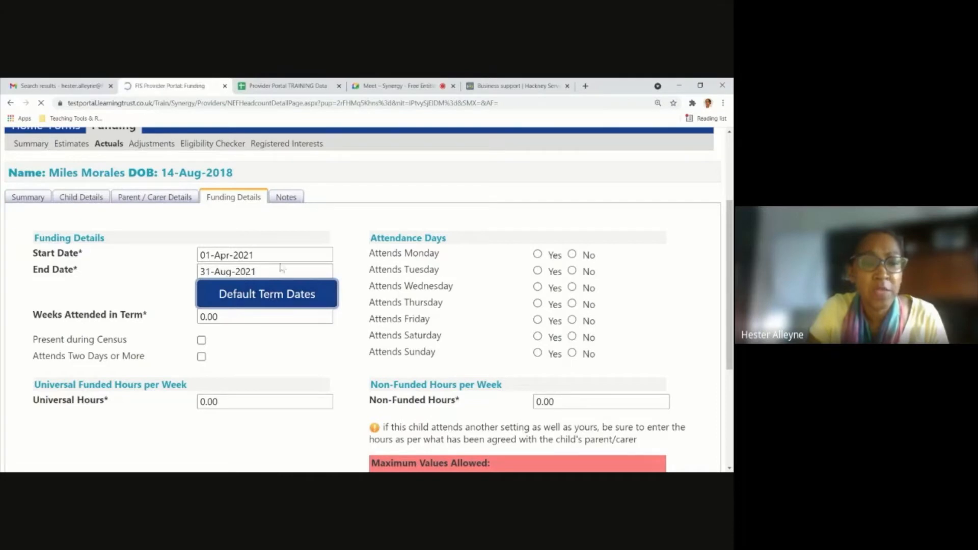
pyautogui.scroll(-3, 251, 281)
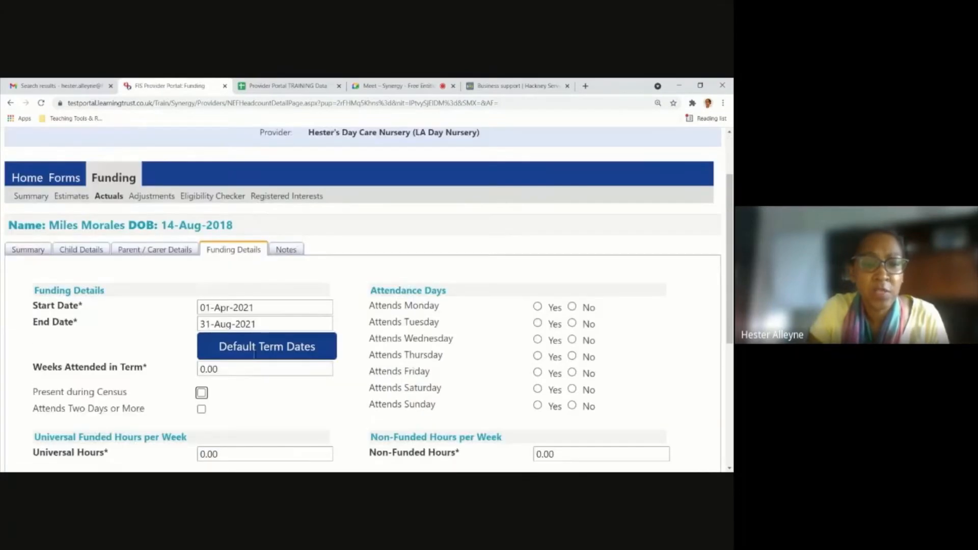
pyautogui.scroll(1, 251, 365)
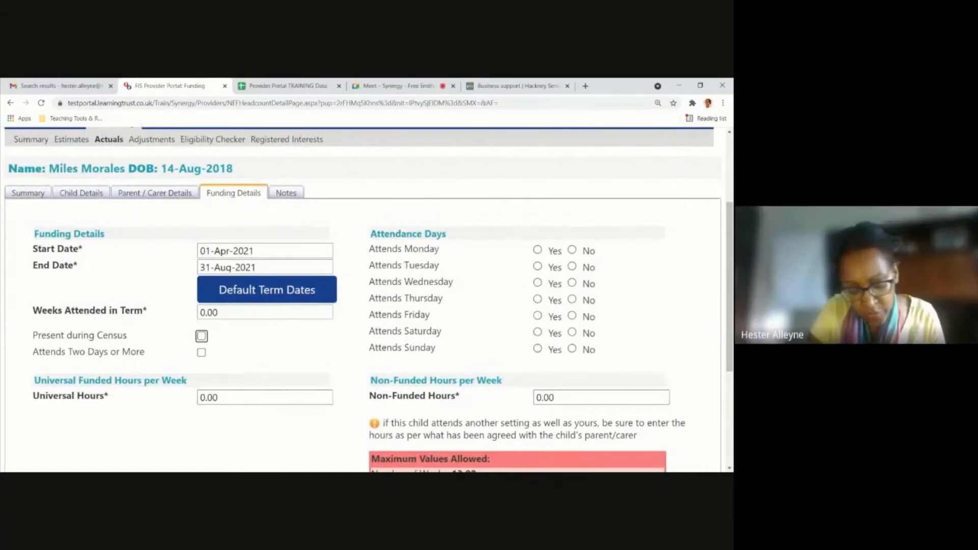
# Set the child's weeks attended in term to 13 in the funding details.
pyautogui.click(215, 312)
pyautogui.moveTo(214, 313); pyautogui.dragTo(185, 312)
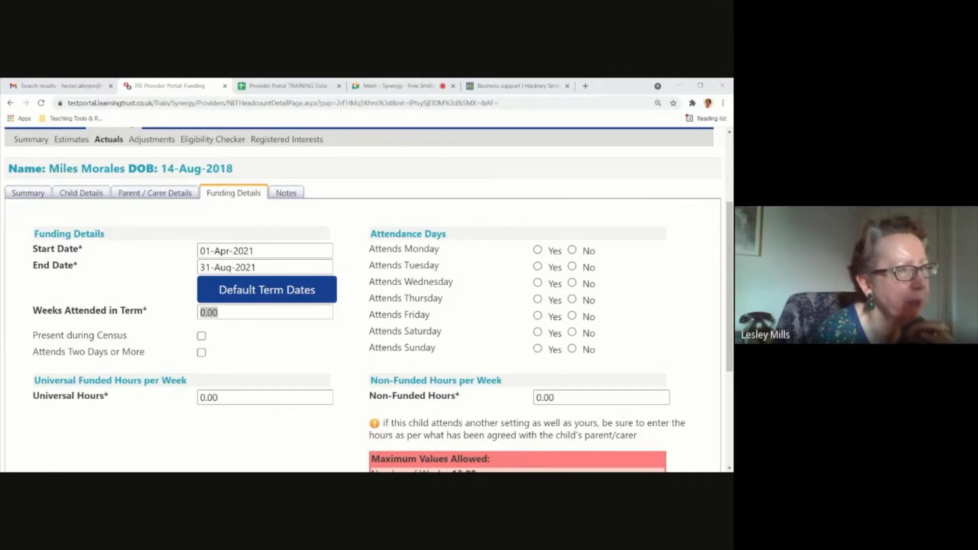
pyautogui.hotkey('alt', 'Tab')
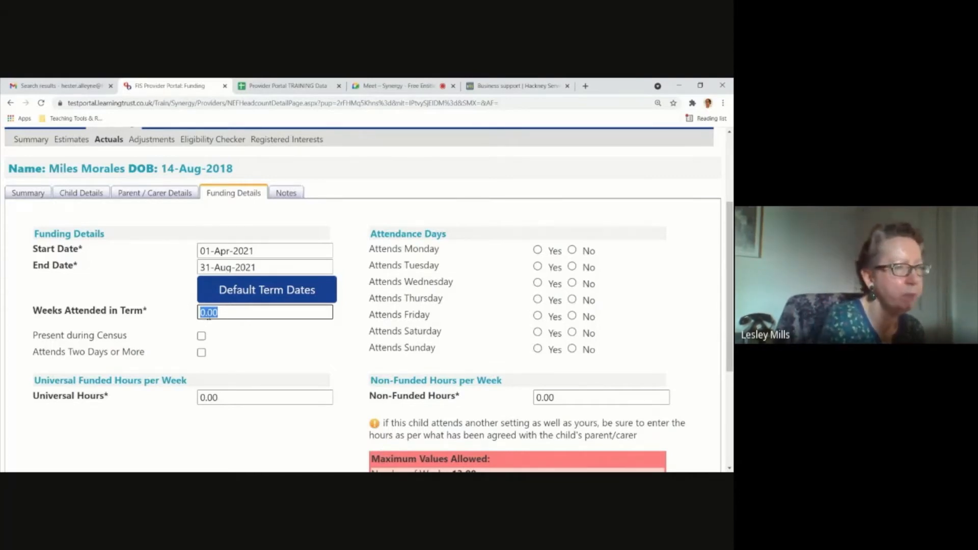
pyautogui.write('1')
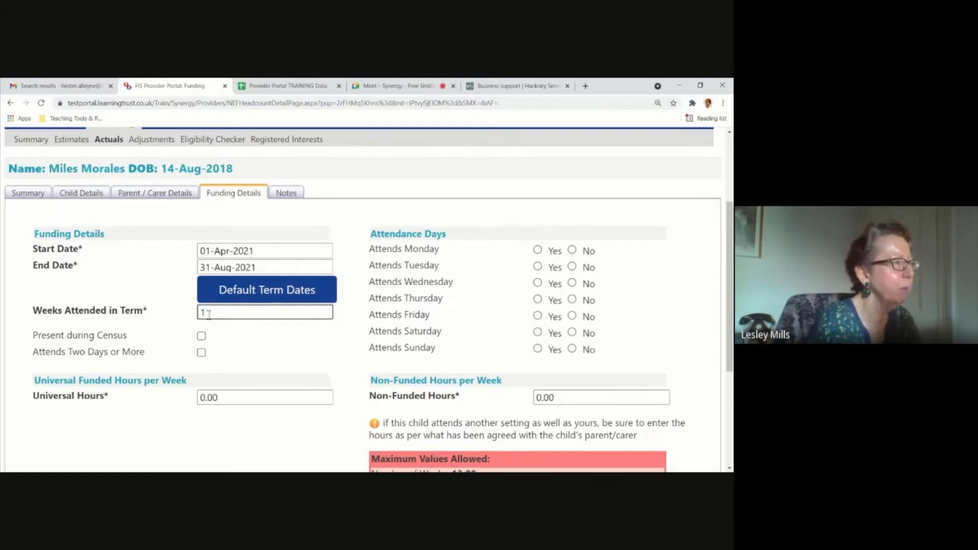
pyautogui.write('3')
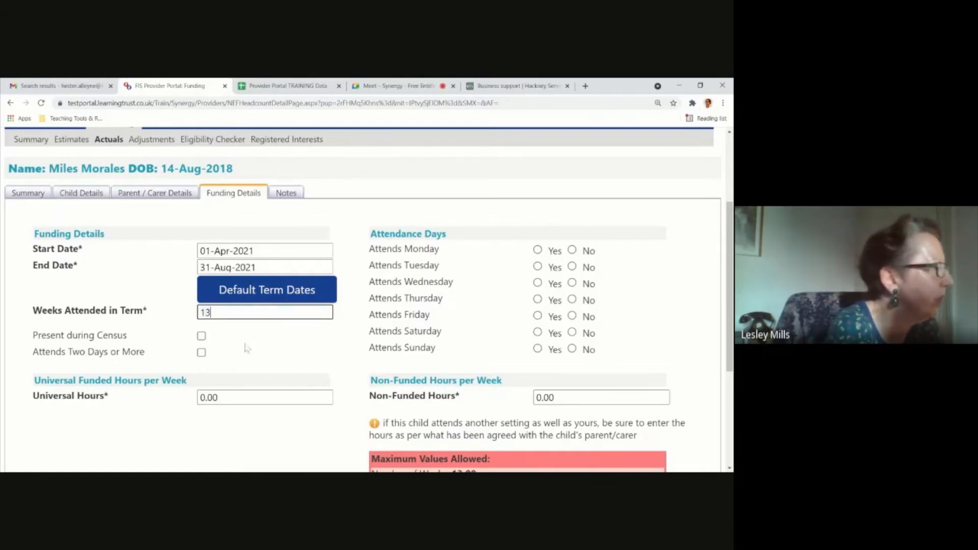
pyautogui.click(229, 327)
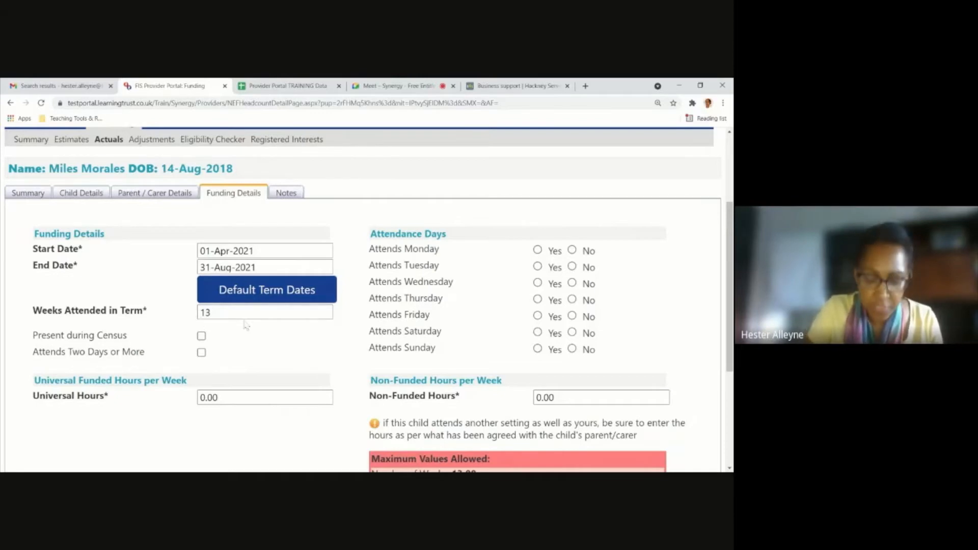
# Mark the child as present during census and attending two days or more, and set the universal hours to 15 per week.
pyautogui.click(201, 337)
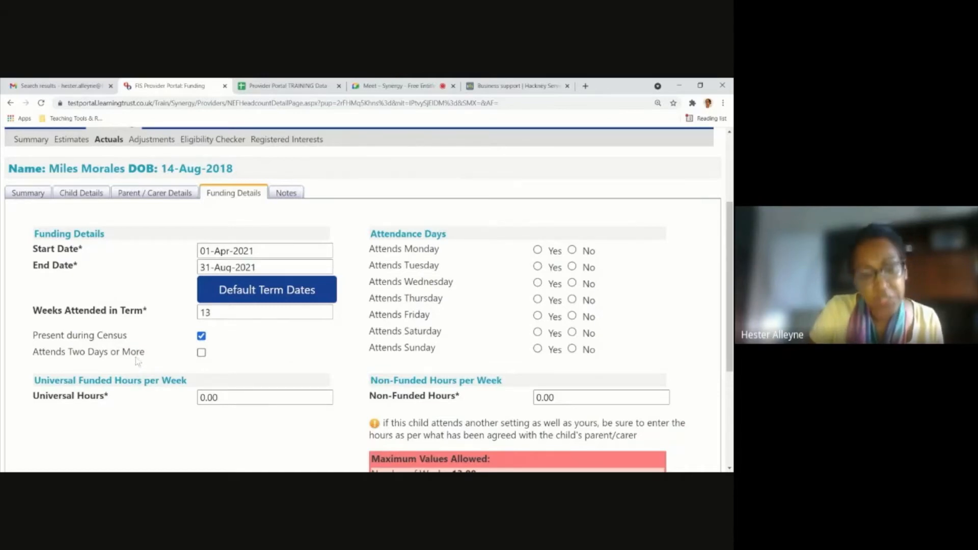
pyautogui.click(201, 352)
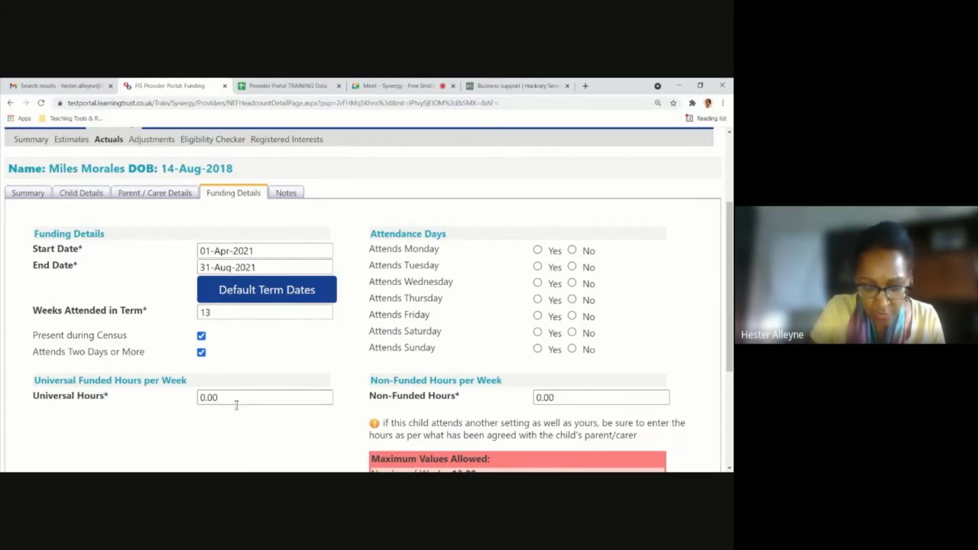
pyautogui.moveTo(234, 399); pyautogui.dragTo(156, 375)
pyautogui.write('1')
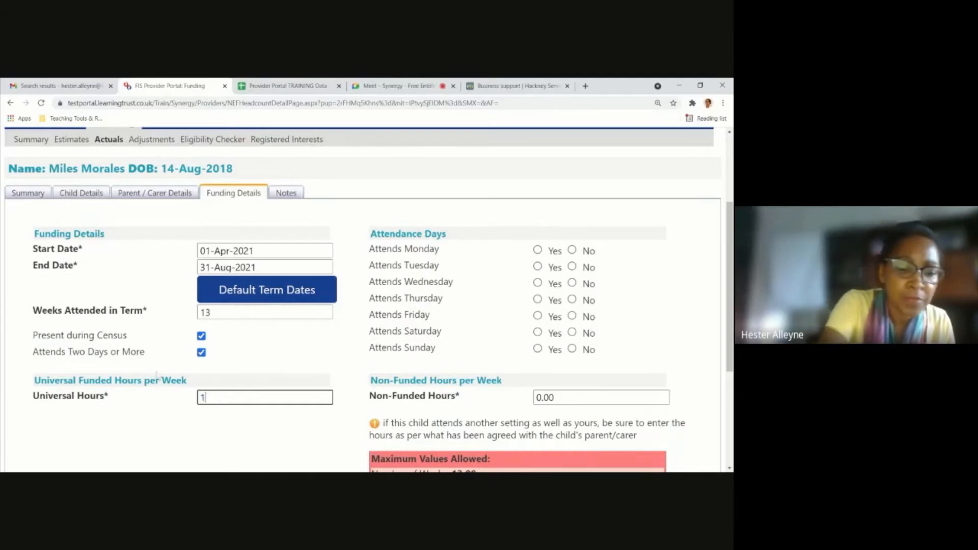
pyautogui.write('5')
pyautogui.click(177, 420)
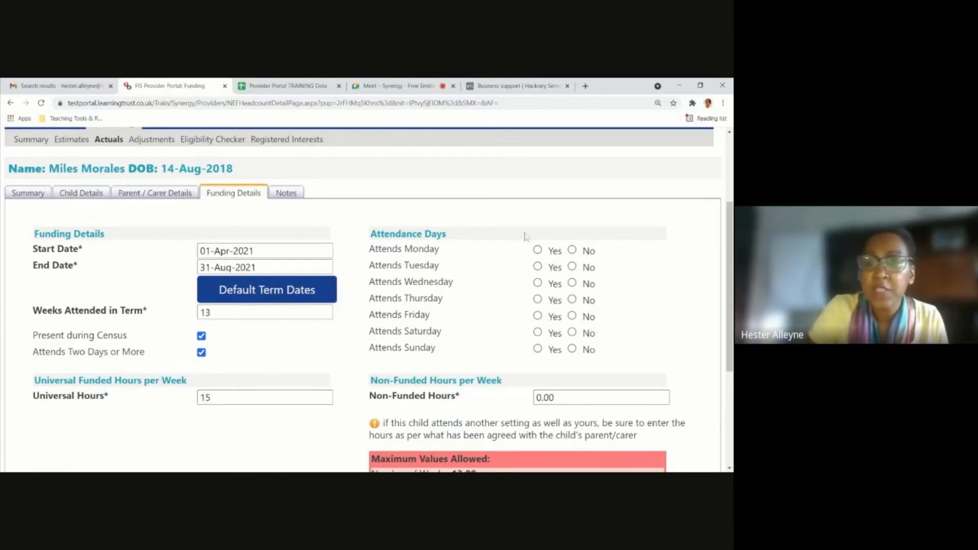
# Set the child's attendance days to Yes for Monday, Wednesday, Friday and Saturday.
pyautogui.click(538, 250)
pyautogui.click(537, 283)
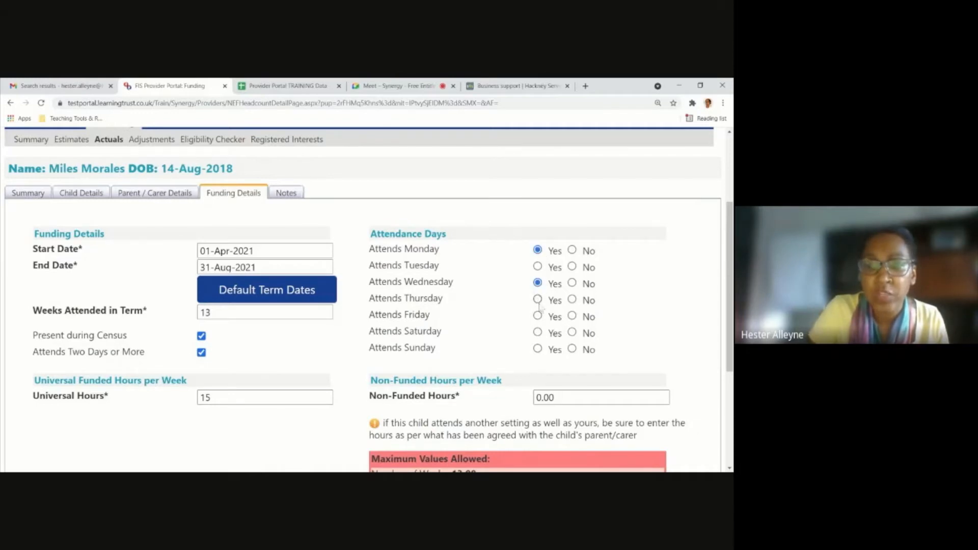
pyautogui.click(537, 316)
pyautogui.click(537, 333)
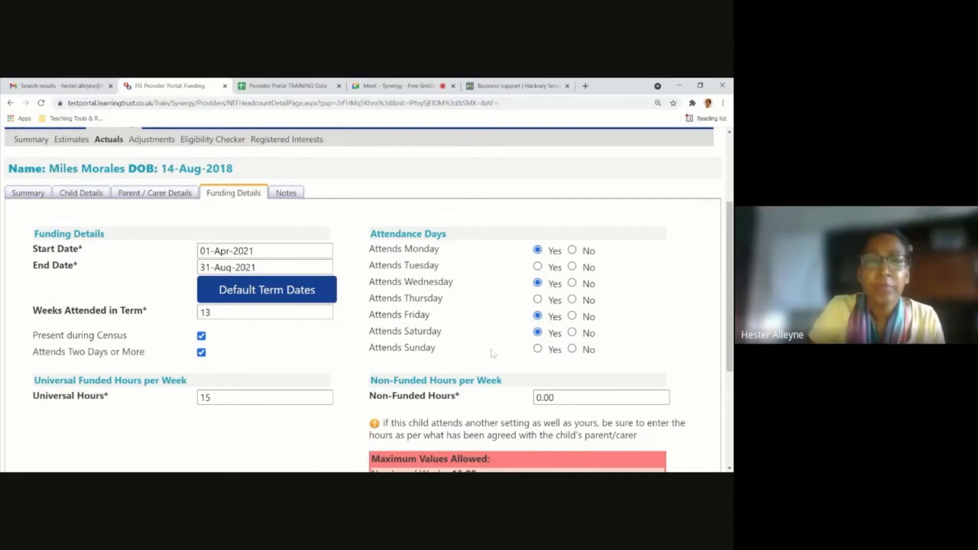
# Review the non-funded hours field and the maximum values allowed for weeks and universal hours.
pyautogui.scroll(-2, 488, 352)
pyautogui.scroll(2, 488, 355)
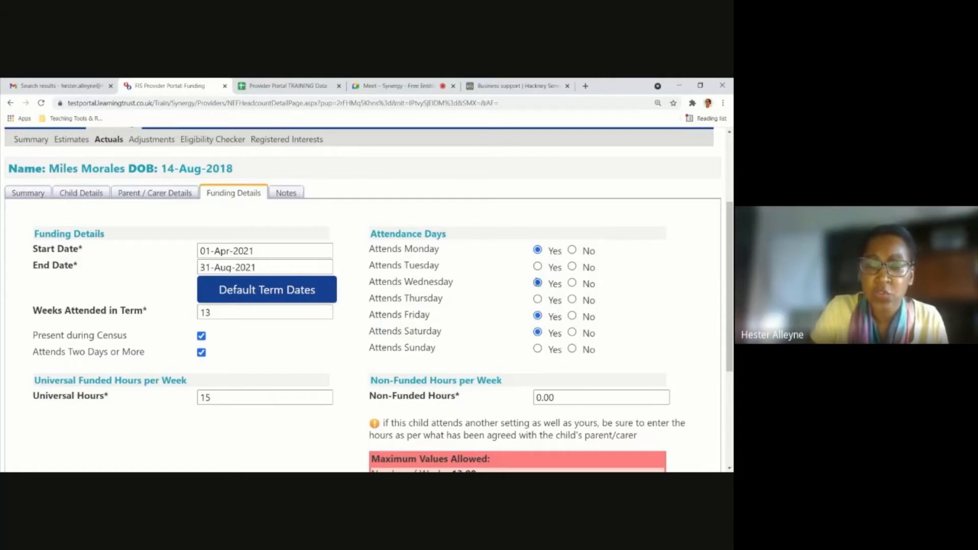
pyautogui.click(556, 400)
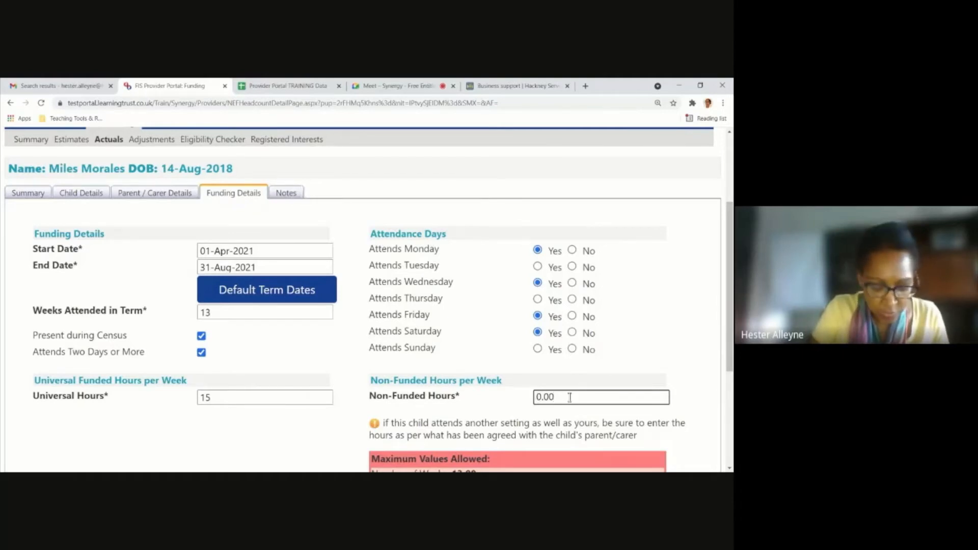
pyautogui.scroll(-2, 570, 397)
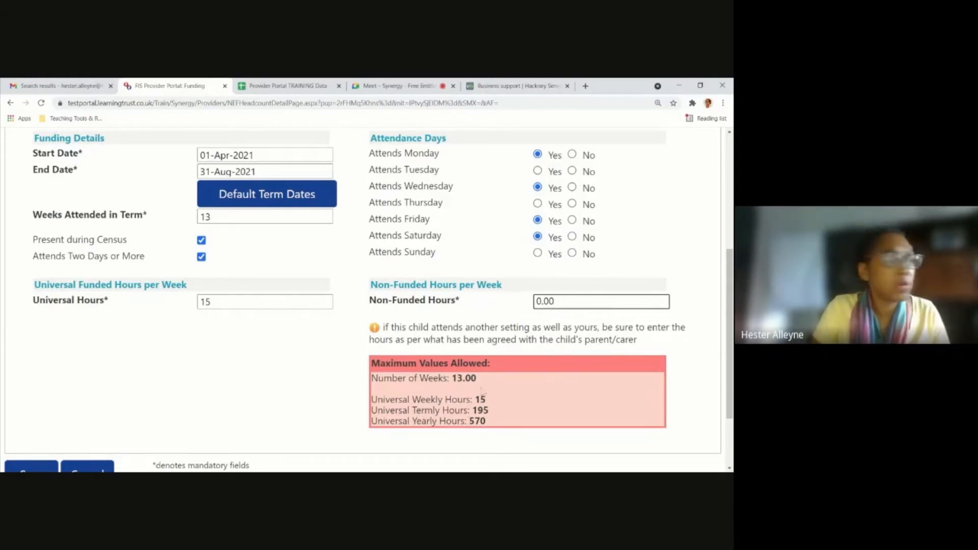
pyautogui.scroll(3, 162, 309)
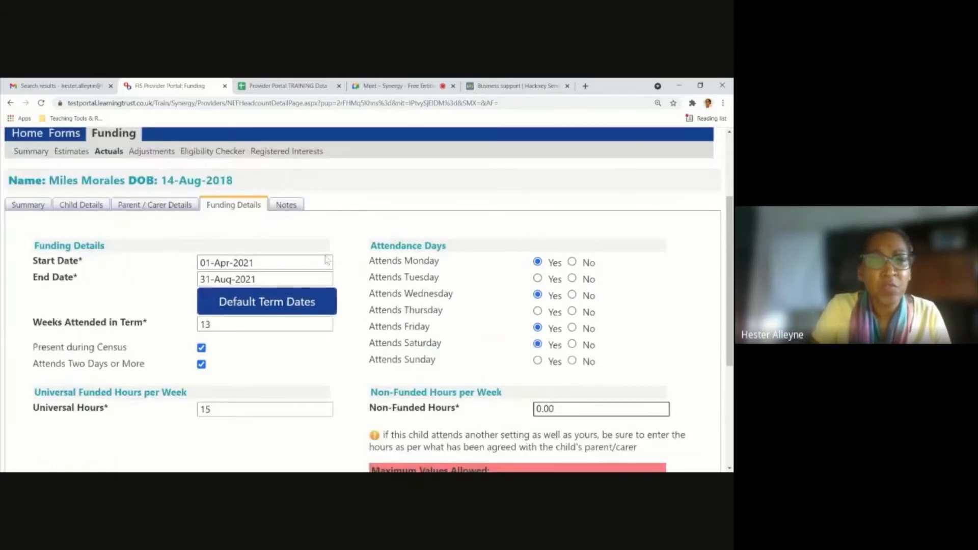
pyautogui.scroll(-3, 162, 310)
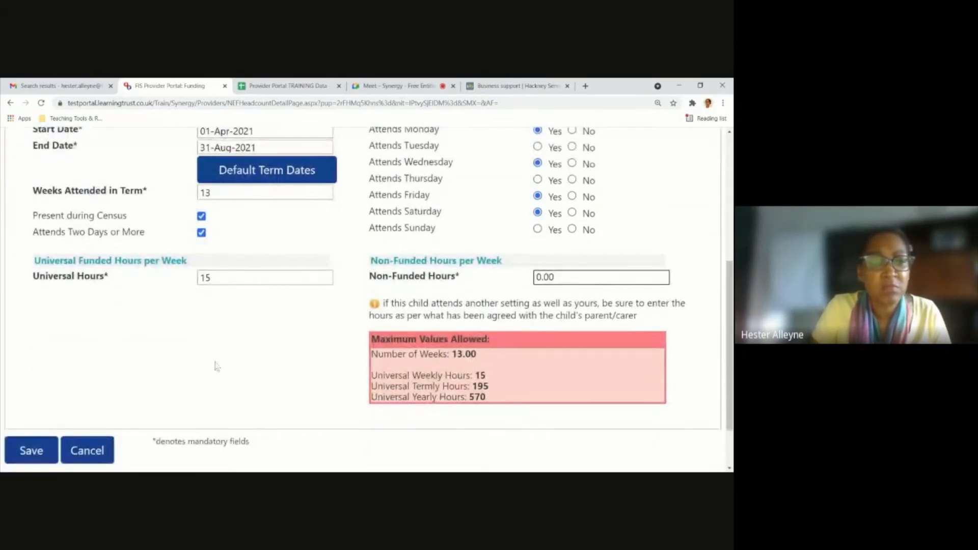
pyautogui.scroll(2, 226, 362)
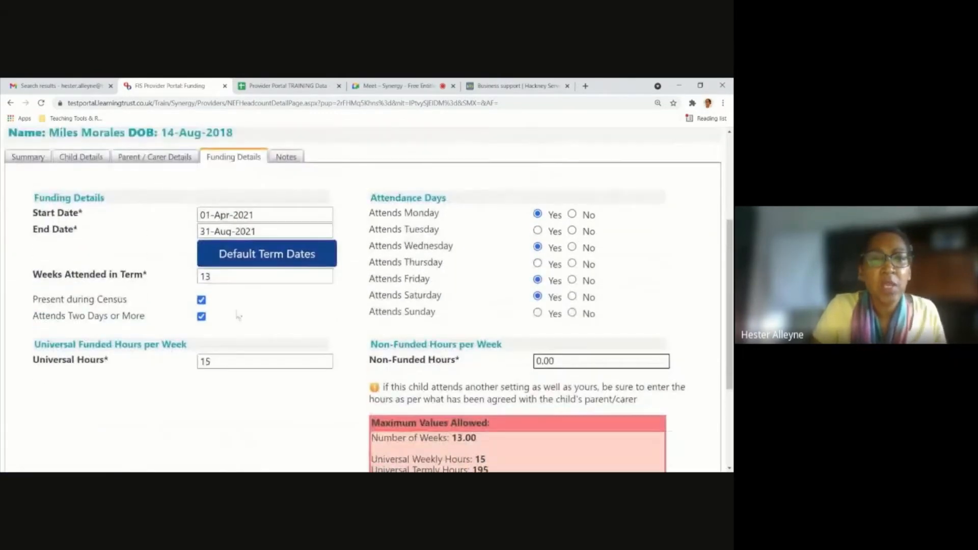
# Add a new note to the child's record reading "this is an urgent claim".
pyautogui.click(287, 158)
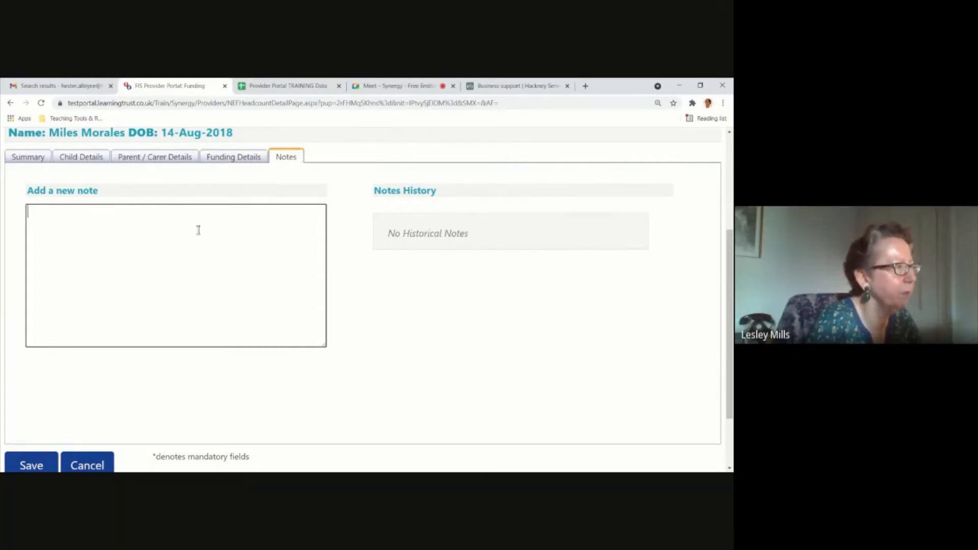
pyautogui.write('this i')
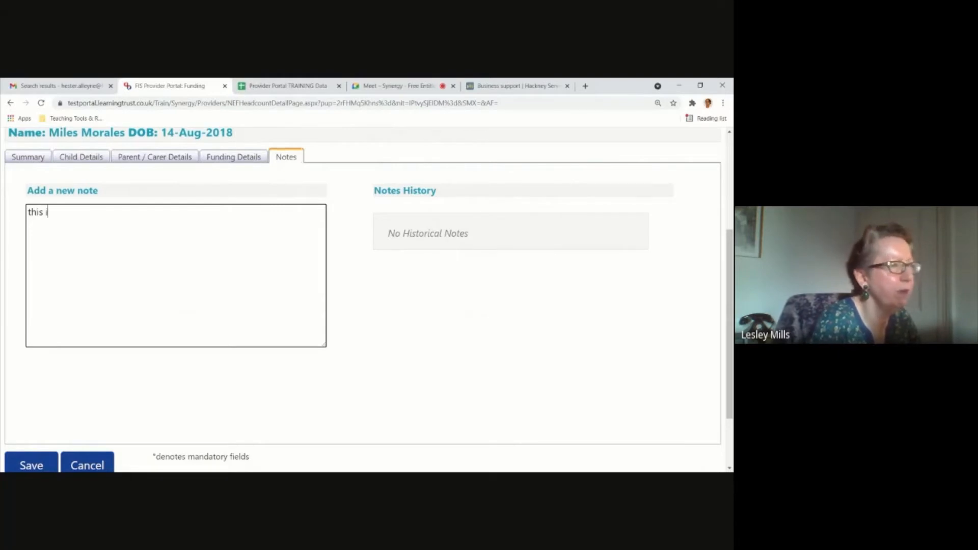
pyautogui.write('s a')
pyautogui.press('BackSpace')
pyautogui.write('n urent')
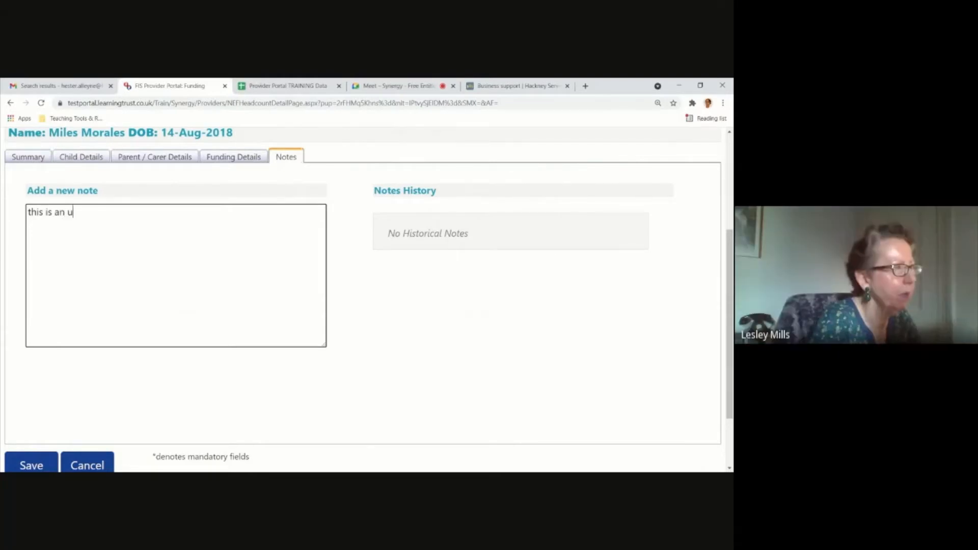
pyautogui.press('BackSpace')
pyautogui.press('BackSpace')
pyautogui.press('BackSpace')
pyautogui.write('gen')
pyautogui.press('BackSpace')
pyautogui.write('t claim')
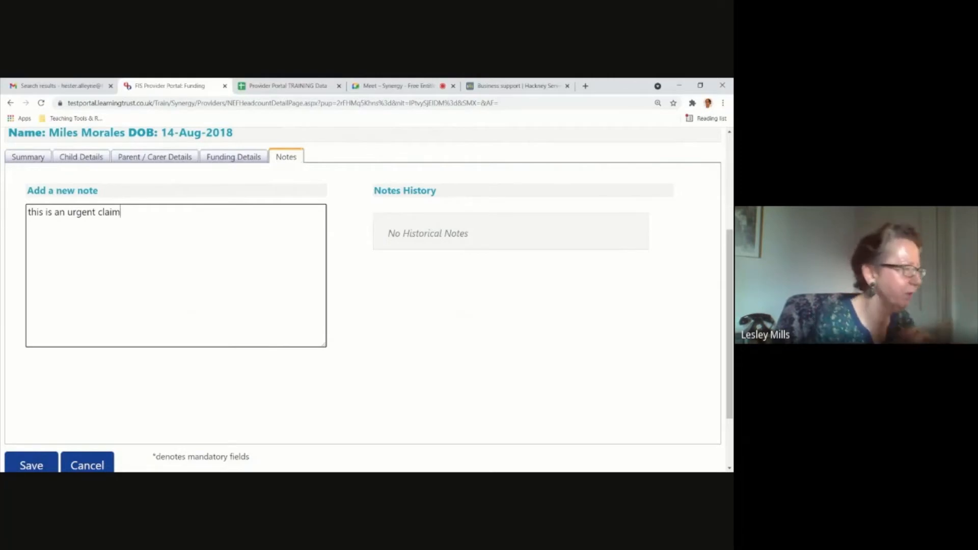
# Recheck the child's funding details and save the record to the actuals claim list.
pyautogui.click(221, 159)
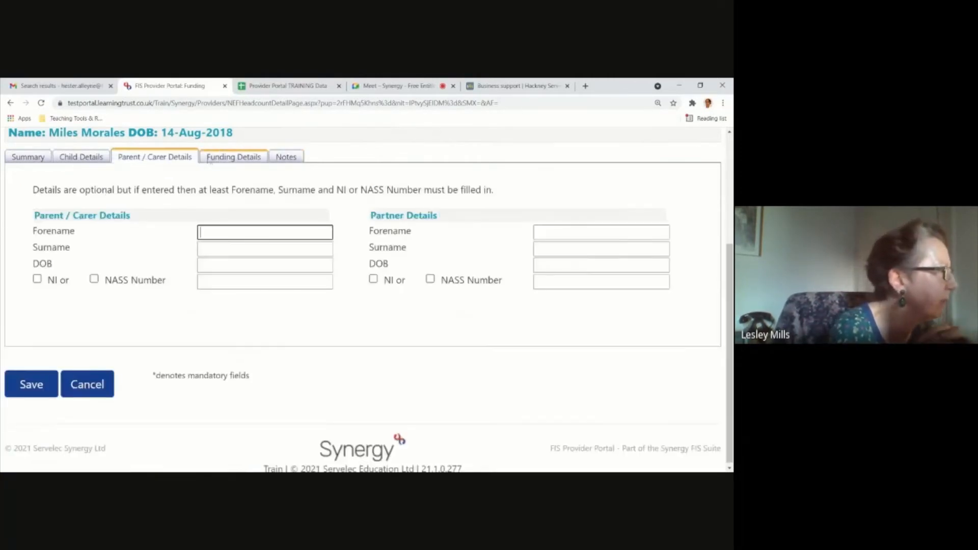
pyautogui.scroll(-3, 338, 311)
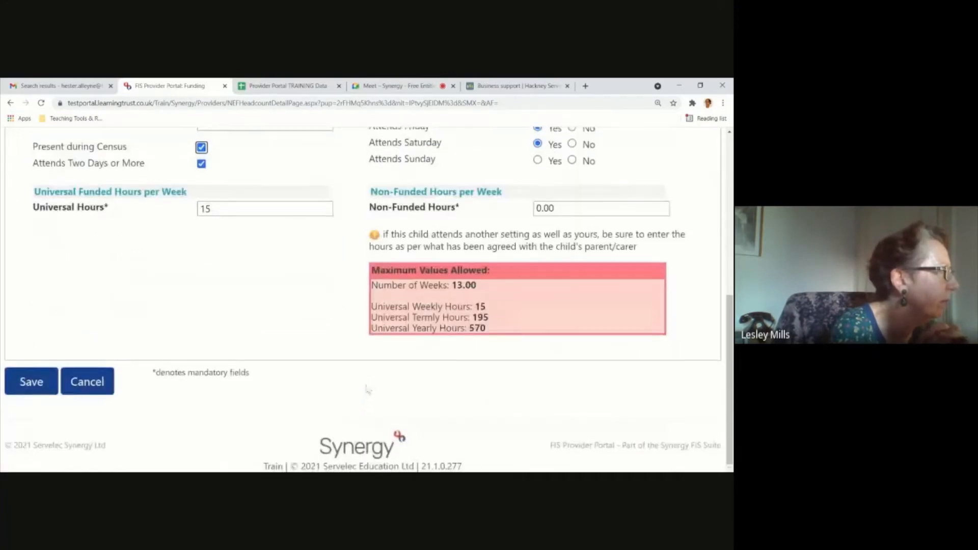
pyautogui.scroll(5, 294, 356)
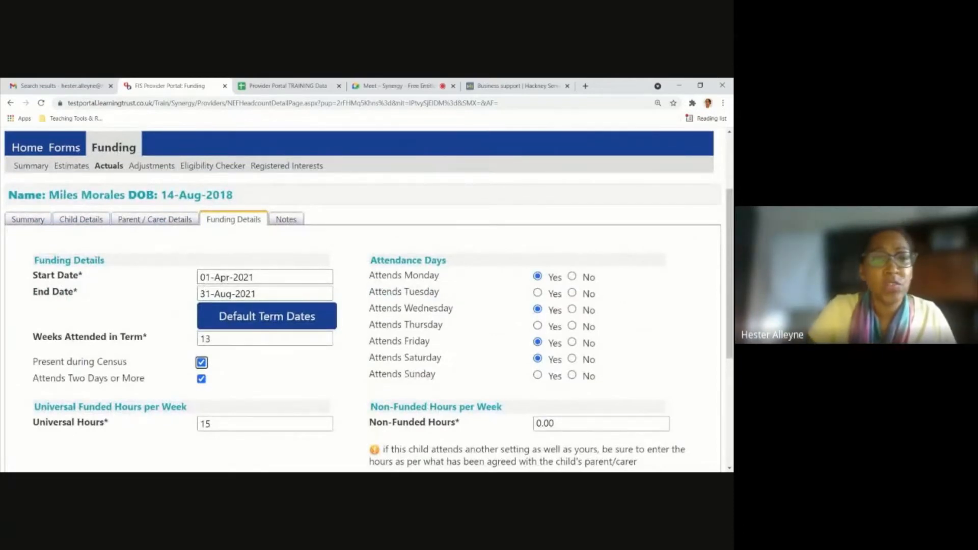
pyautogui.scroll(-3, 238, 310)
pyautogui.scroll(2, 238, 310)
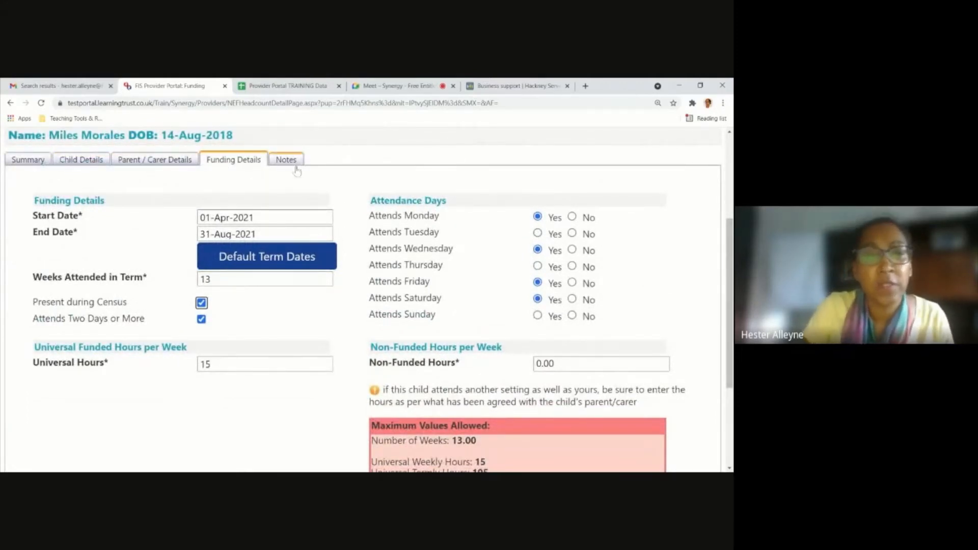
pyautogui.scroll(-2, 211, 367)
pyautogui.scroll(-1, 212, 367)
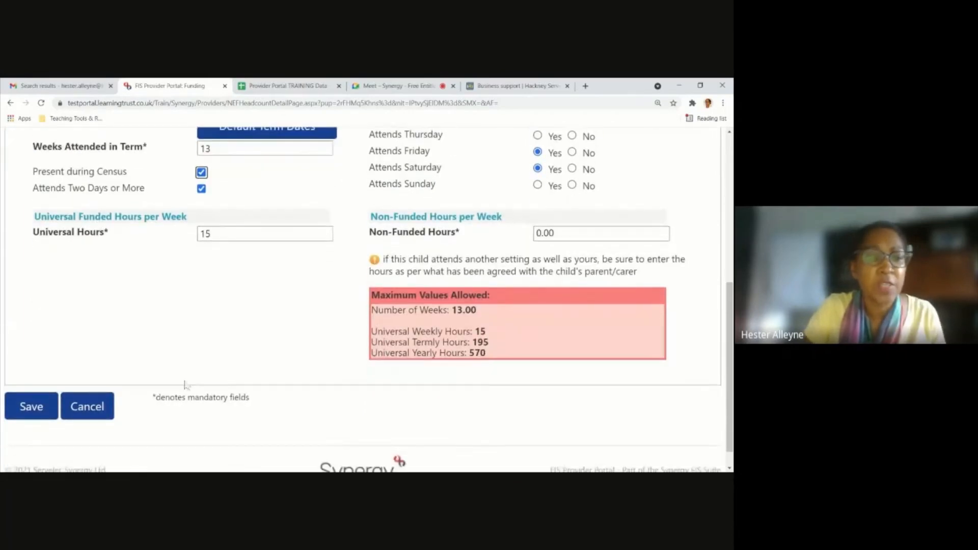
pyautogui.click(31, 404)
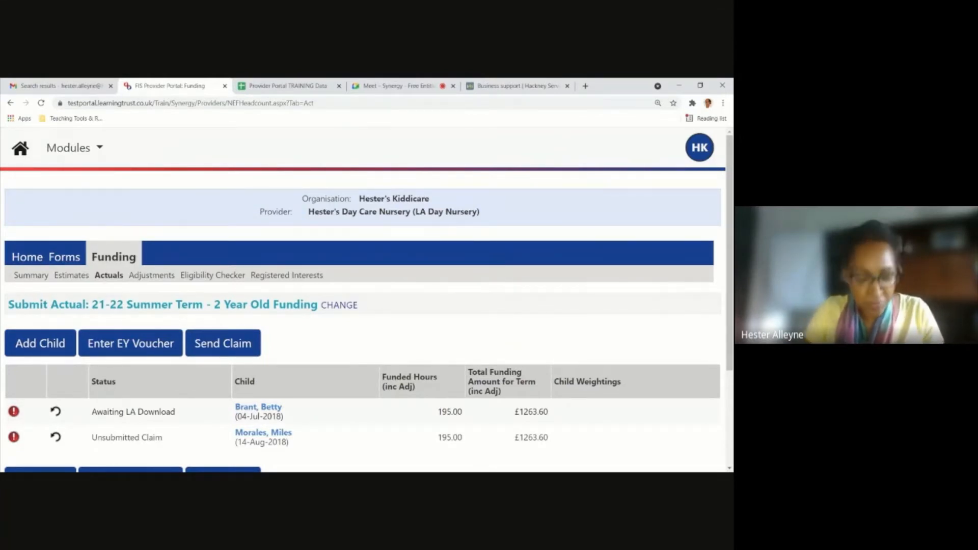
# Open a blank record for adding a child to the 21-22 Summer Term 2 Year Old Funding actuals without a voucher.
pyautogui.scroll(-3, 124, 338)
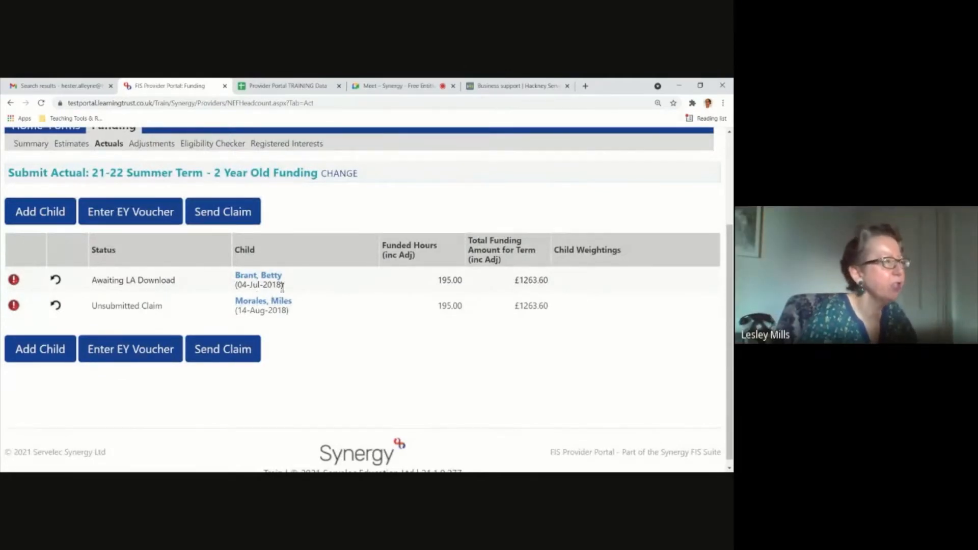
pyautogui.click(34, 218)
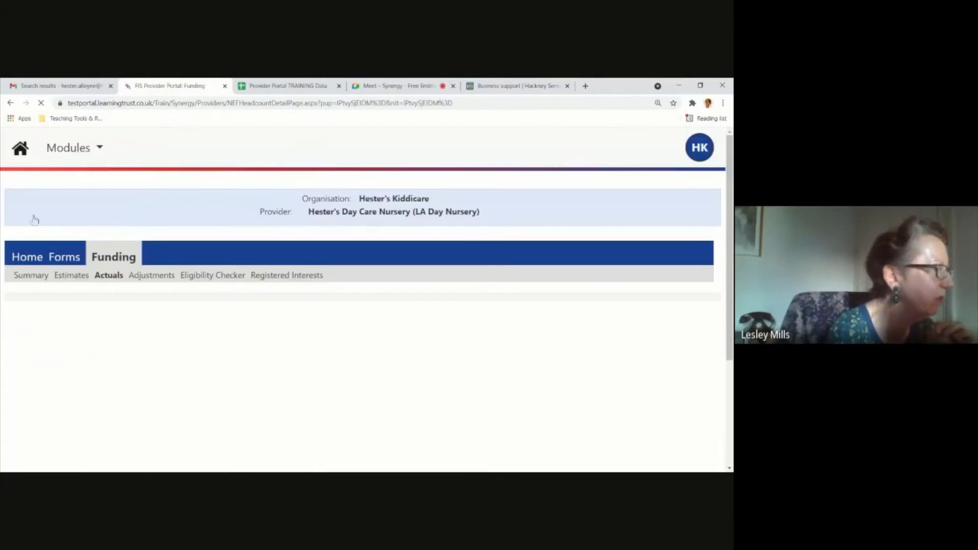
pyautogui.scroll(-3, 200, 352)
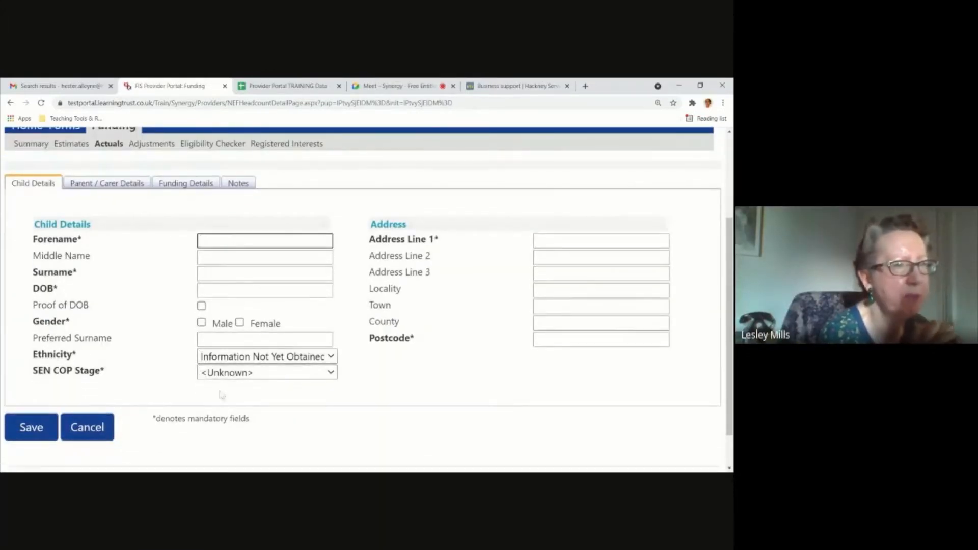
pyautogui.scroll(1, 254, 400)
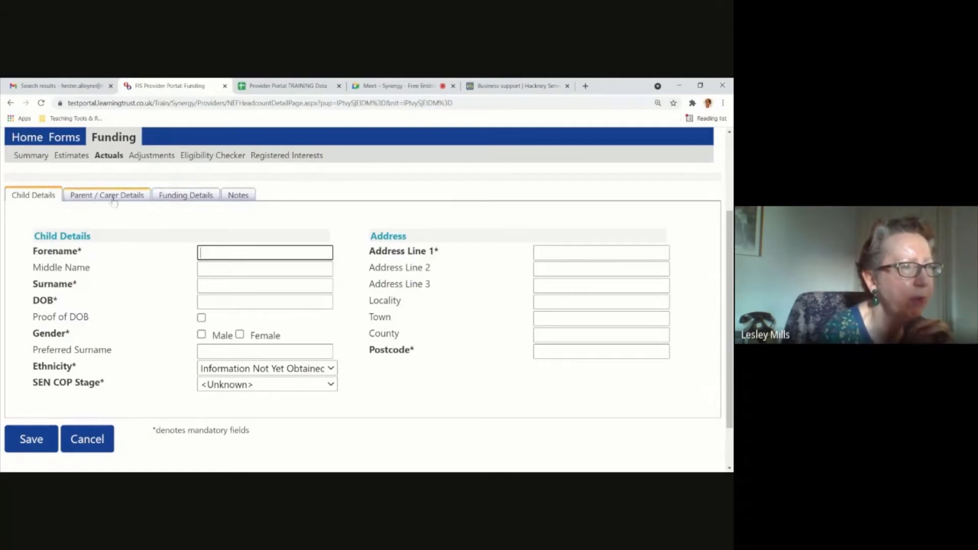
# Look through the blank record's parent/carer details, funding details and notes sections, and return to the child details.
pyautogui.click(137, 200)
pyautogui.click(188, 199)
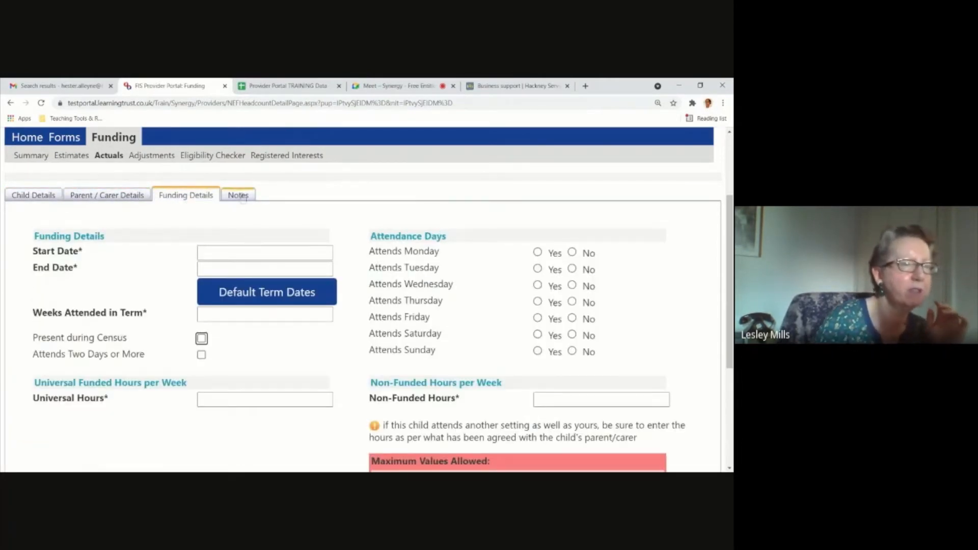
pyautogui.click(243, 197)
pyautogui.click(43, 197)
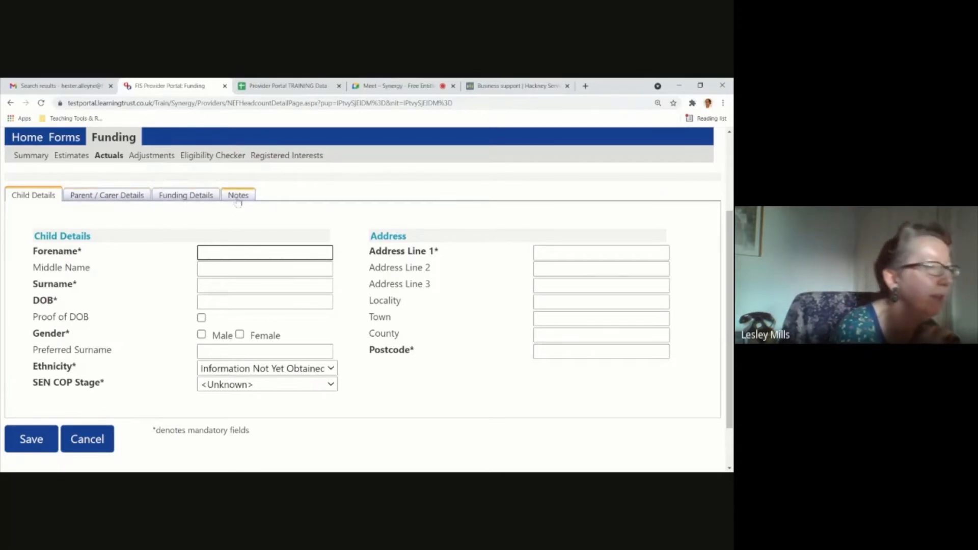
pyautogui.click(84, 196)
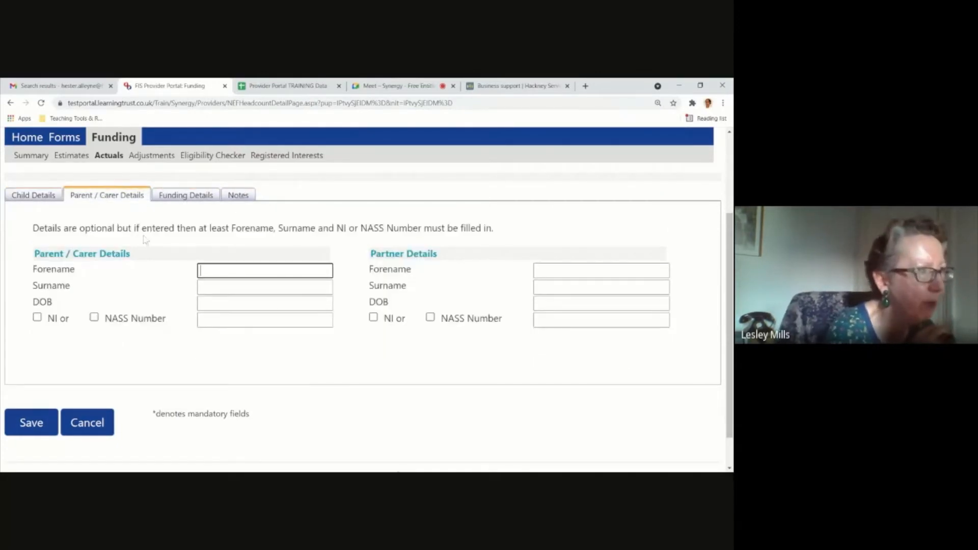
pyautogui.click(35, 197)
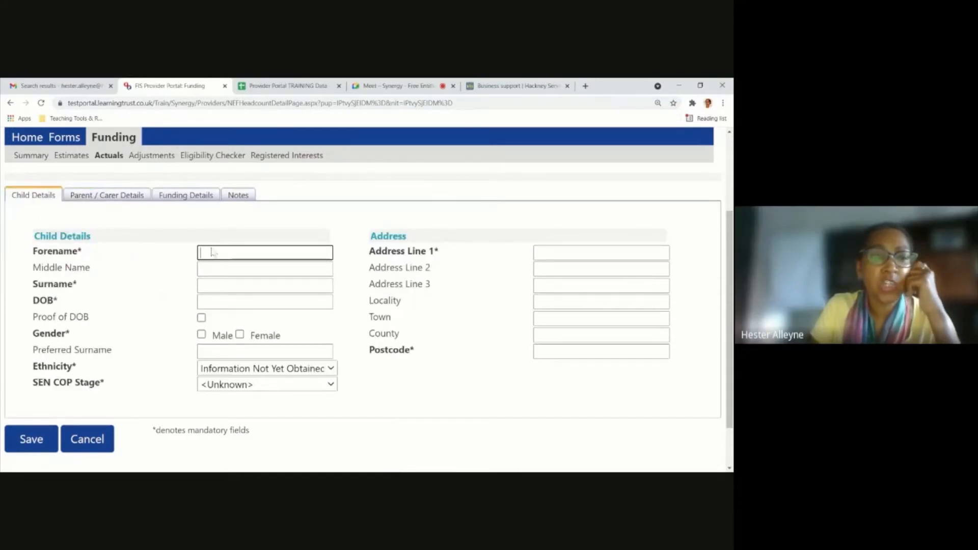
# Recheck the blank record's parent/carer, funding details and notes sections, and return to the actuals claim list without saving.
pyautogui.click(118, 196)
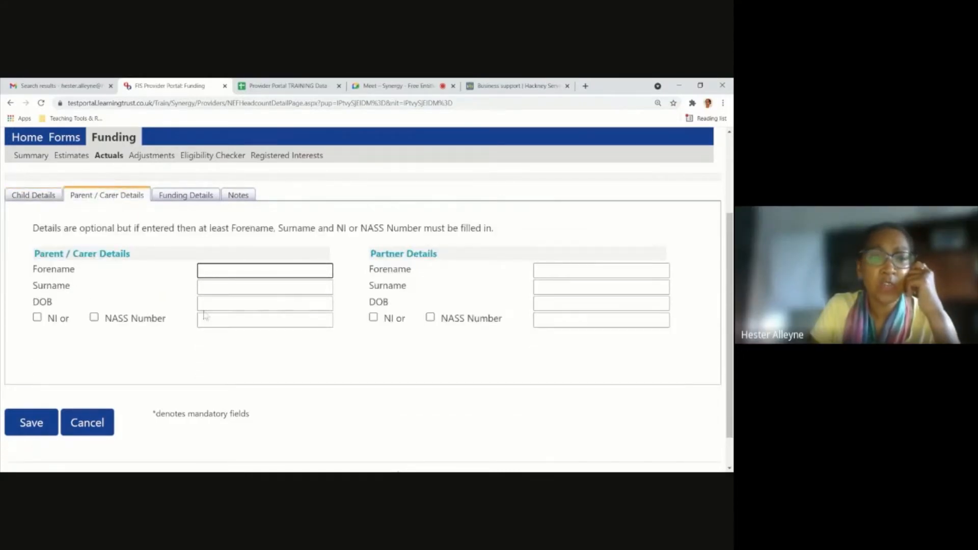
pyautogui.click(203, 197)
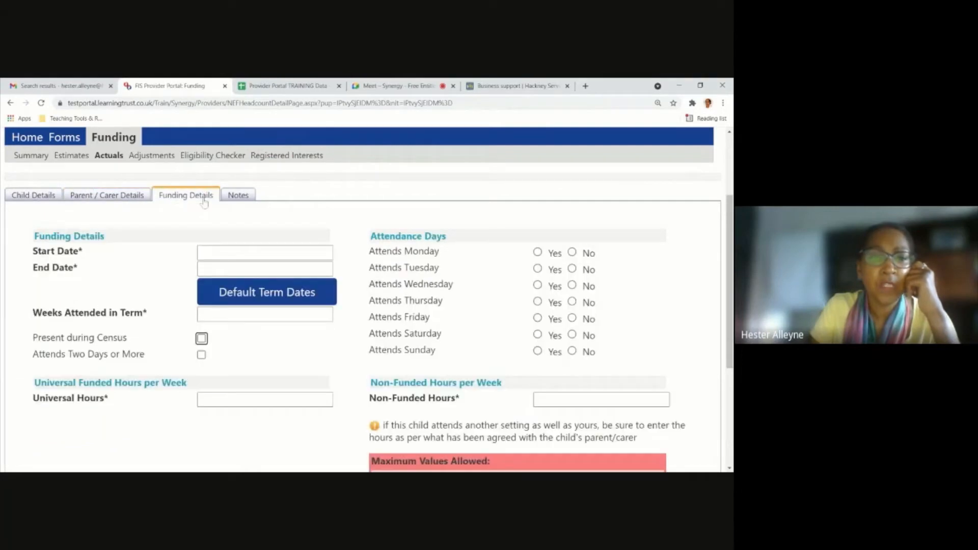
pyautogui.click(238, 196)
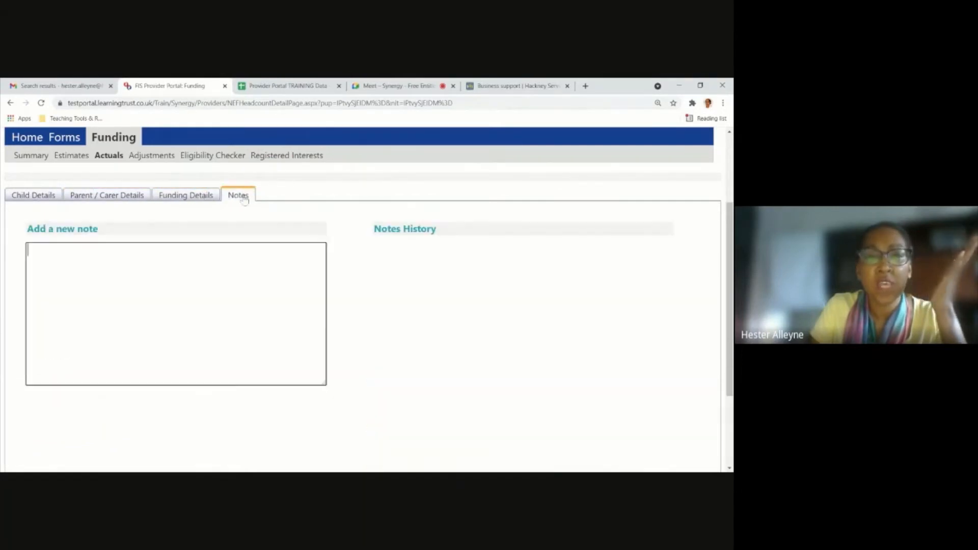
pyautogui.click(124, 198)
pyautogui.click(30, 196)
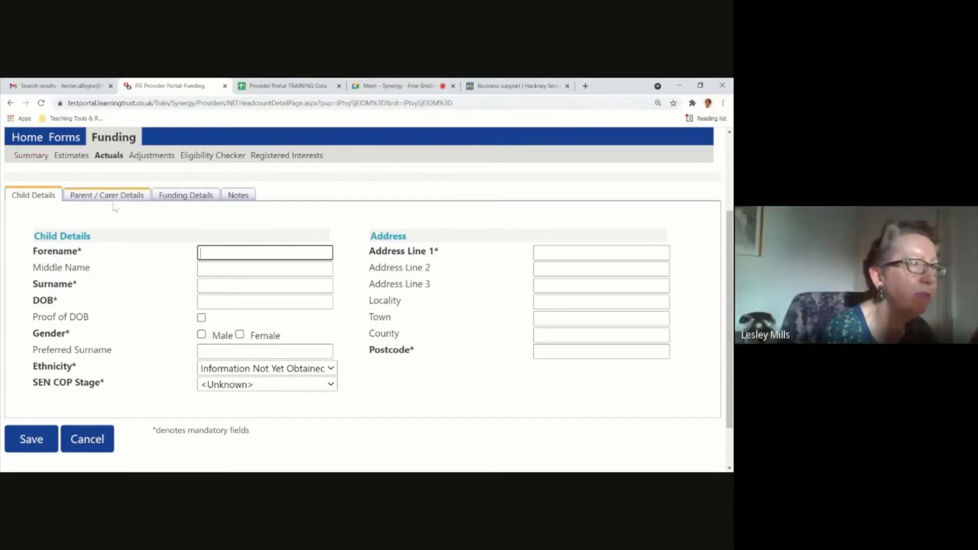
pyautogui.click(238, 196)
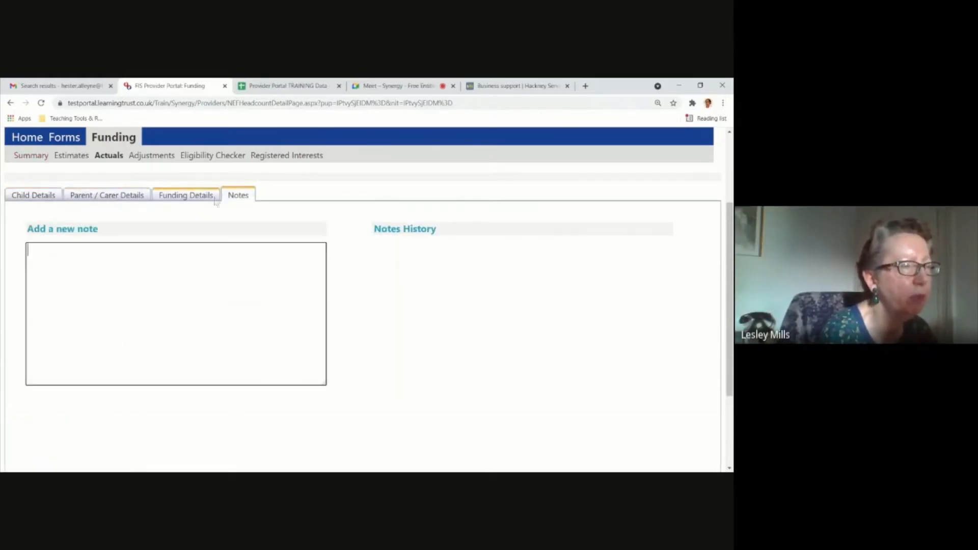
pyautogui.click(121, 199)
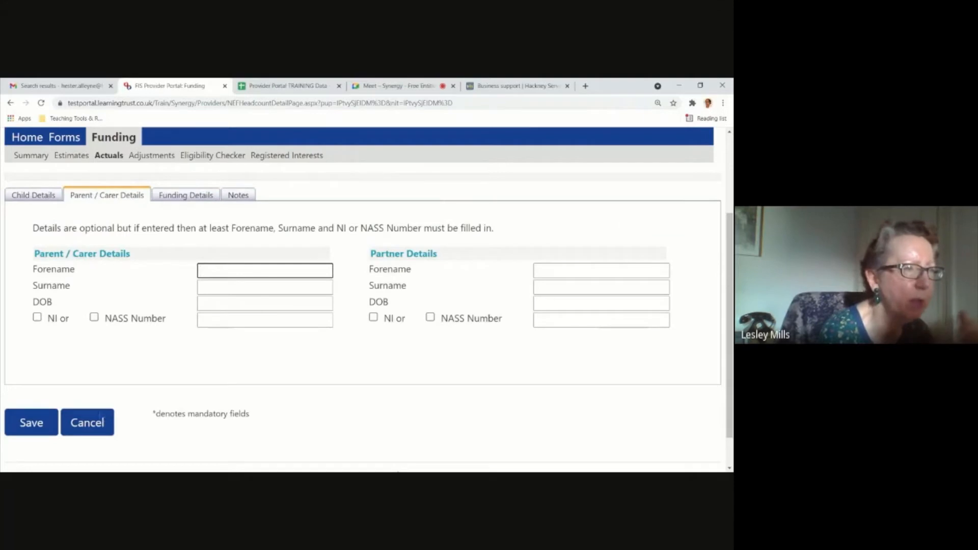
pyautogui.press('Return')
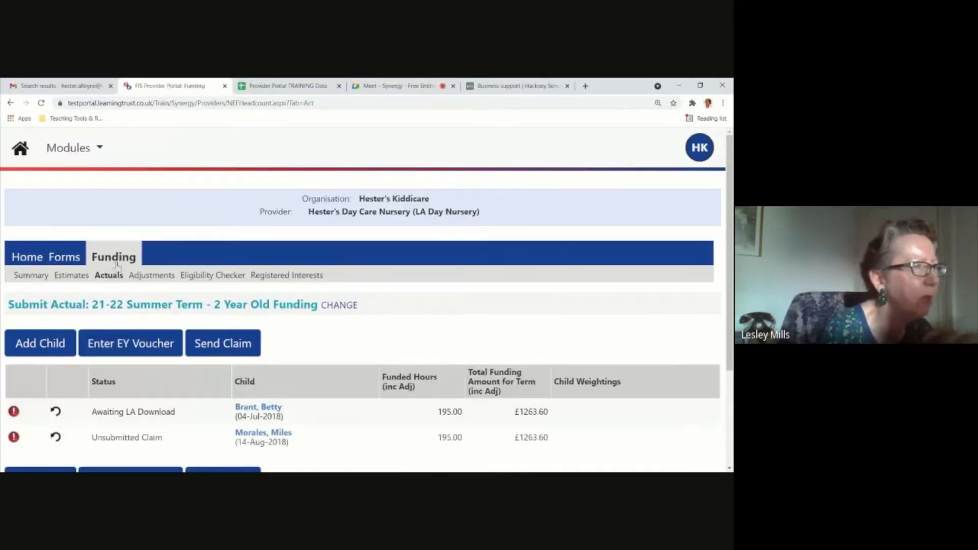
# Open the record of the child with the unsubmitted claim, review its funding summary and show the child details.
pyautogui.scroll(-2, 134, 313)
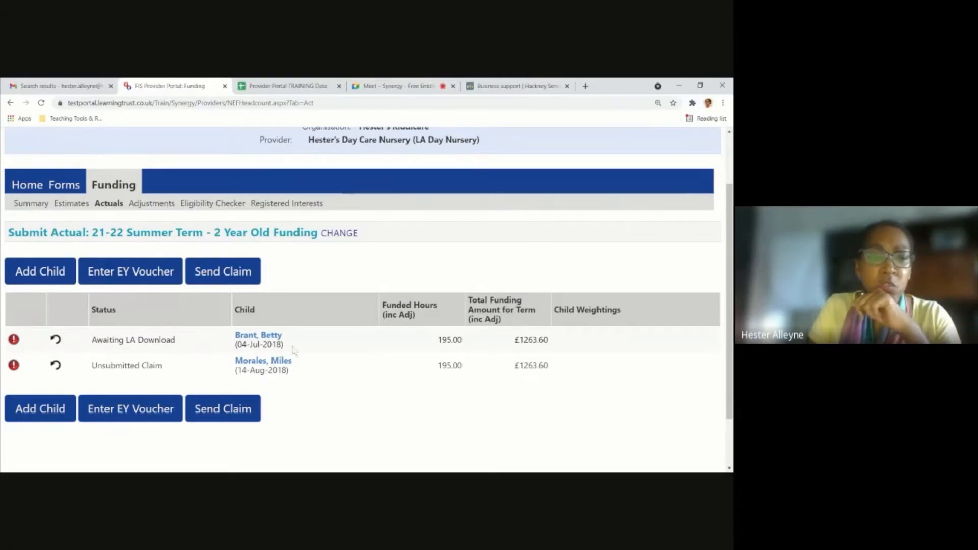
pyautogui.scroll(-2, 295, 350)
pyautogui.scroll(1, 275, 302)
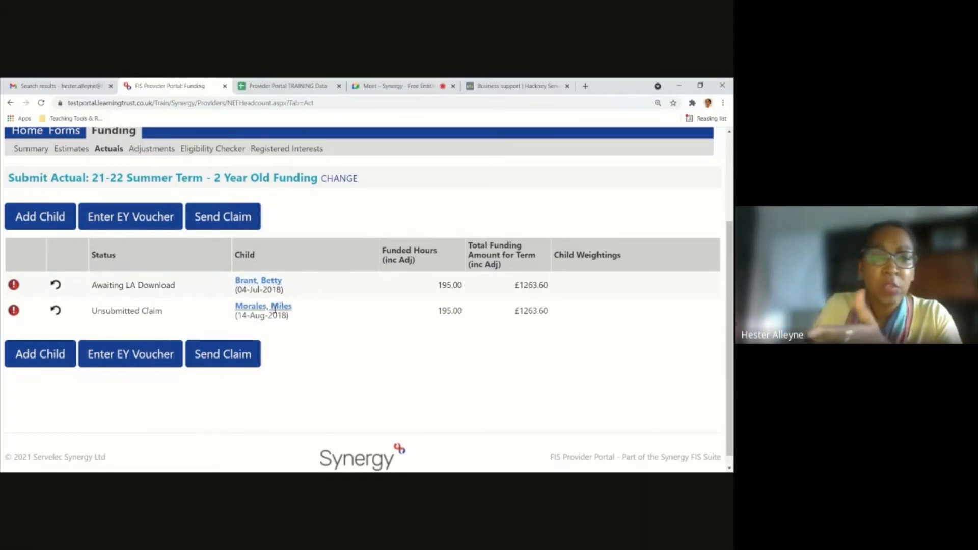
pyautogui.click(281, 306)
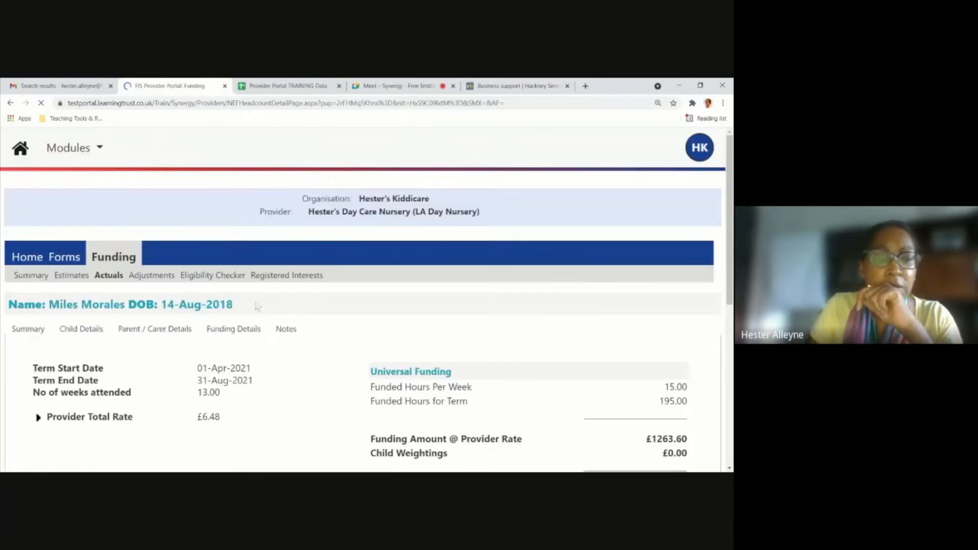
pyautogui.scroll(-2, 215, 338)
pyautogui.scroll(-3, 215, 337)
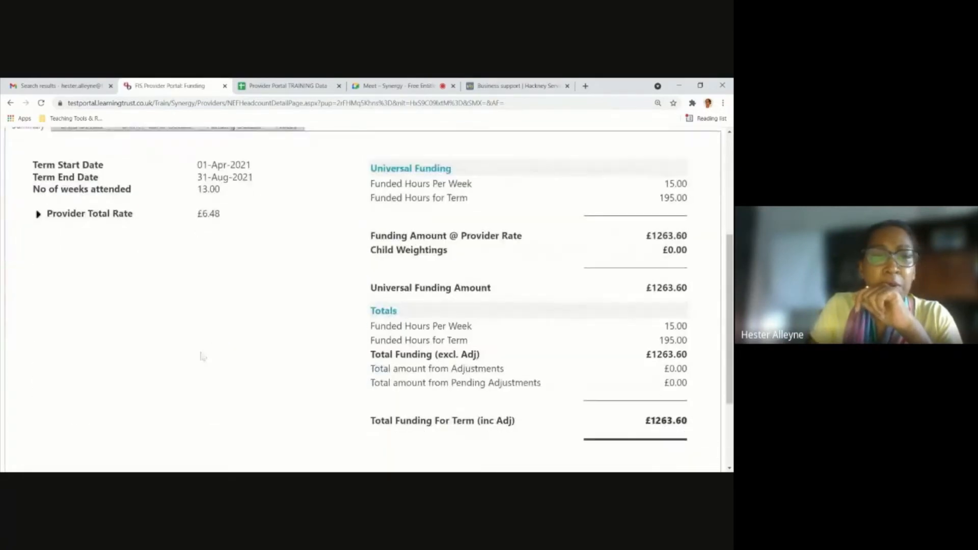
pyautogui.scroll(3, 203, 351)
pyautogui.click(91, 271)
pyautogui.scroll(-3, 289, 360)
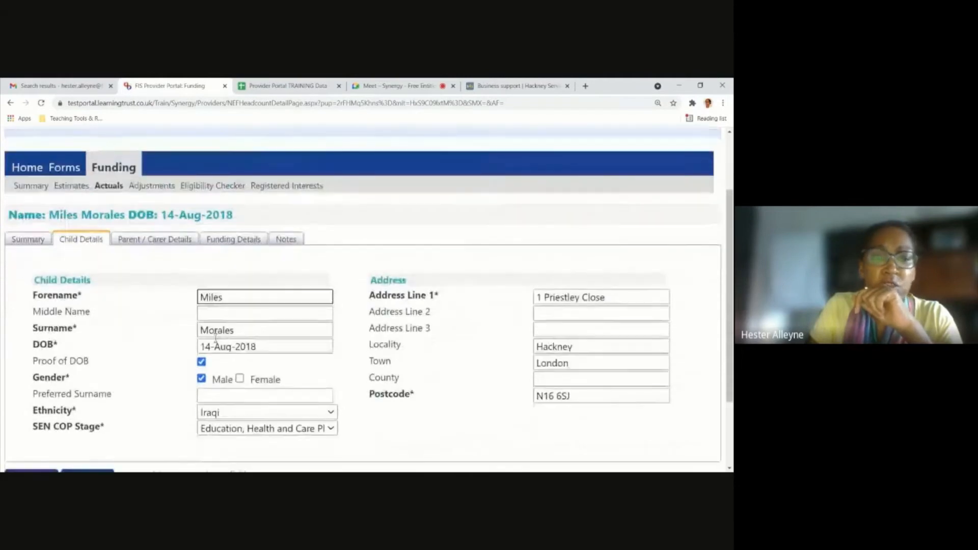
# Set the child's SEN COP Stage to <Unknown> and try to save the record.
pyautogui.click(331, 352)
pyautogui.click(294, 369)
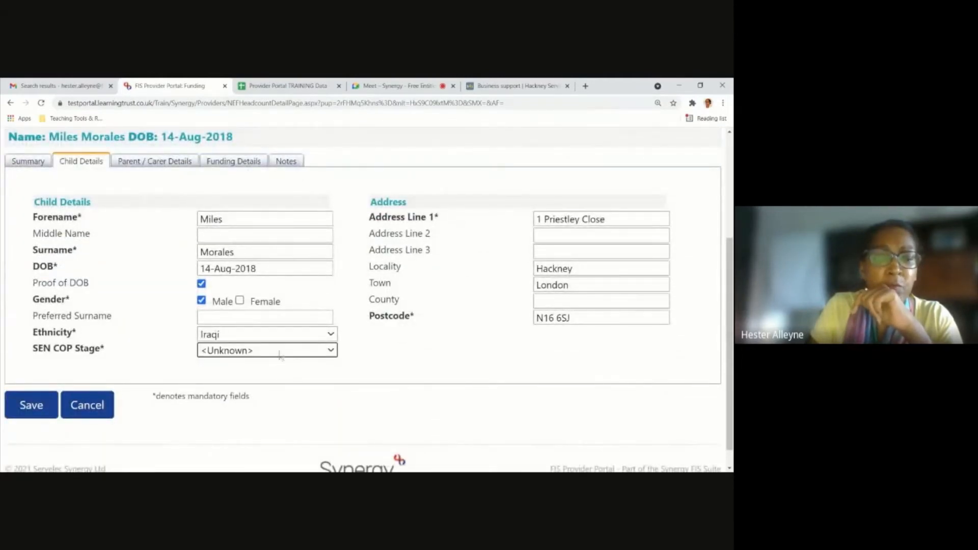
pyautogui.scroll(2, 239, 393)
pyautogui.scroll(-1, 238, 393)
pyautogui.click(31, 451)
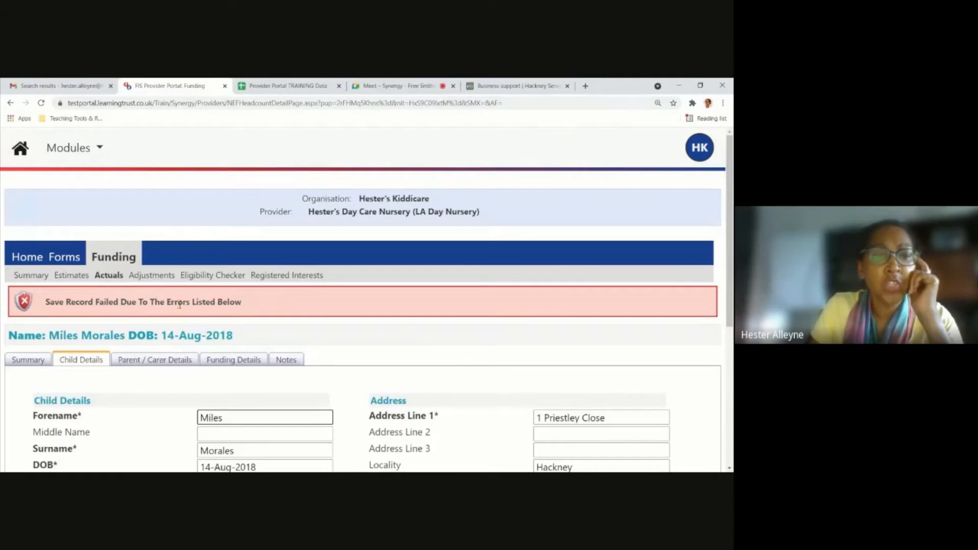
# Choose a valid SEN COP Stage in the child details and save the record to the actuals claim list.
pyautogui.scroll(-2, 205, 304)
pyautogui.scroll(-3, 204, 304)
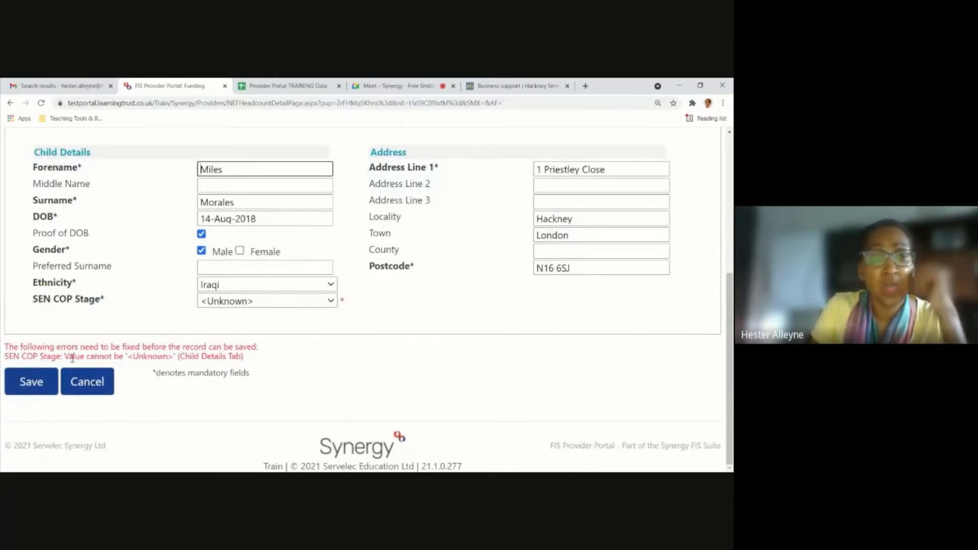
pyautogui.click(333, 303)
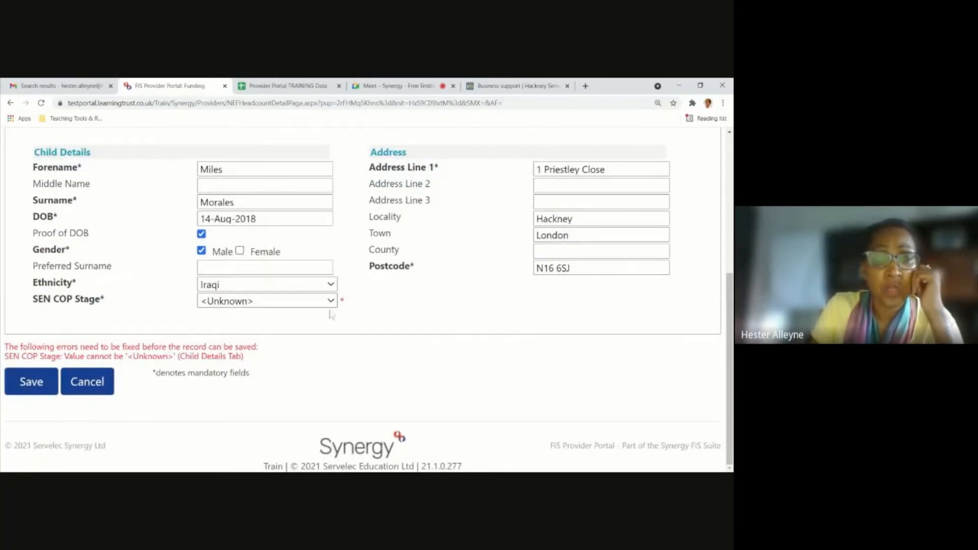
pyautogui.click(322, 341)
pyautogui.click(28, 388)
# Bring up the undo confirmation for the unsubmitted child's pending changes, decline it, and send the 21-22 Summer Term 2 Year Old Funding claim.
pyautogui.scroll(-3, 163, 334)
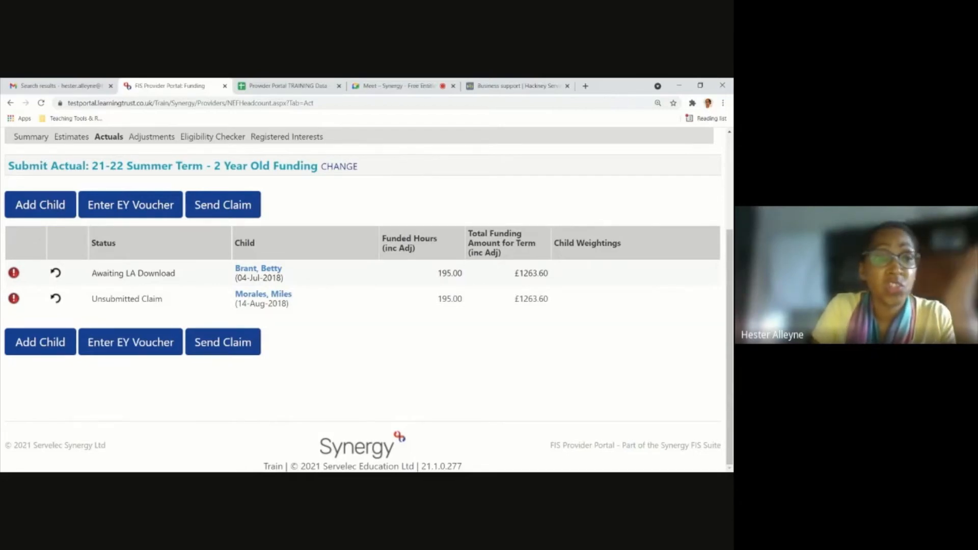
pyautogui.click(55, 299)
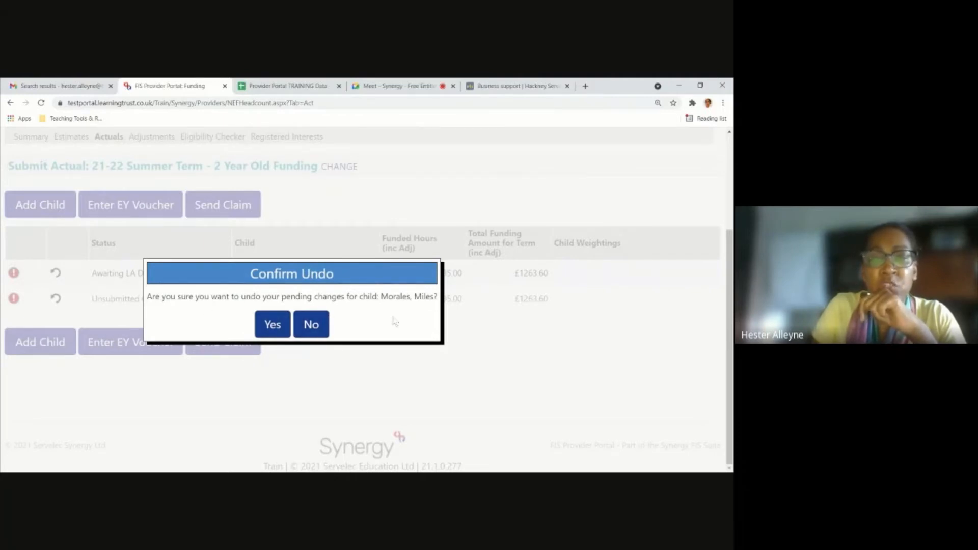
pyautogui.click(316, 330)
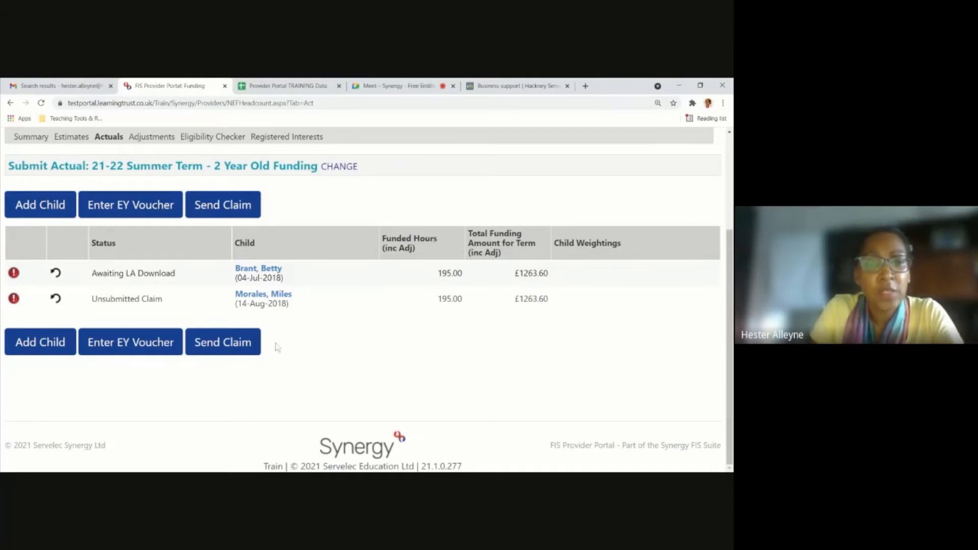
pyautogui.click(239, 350)
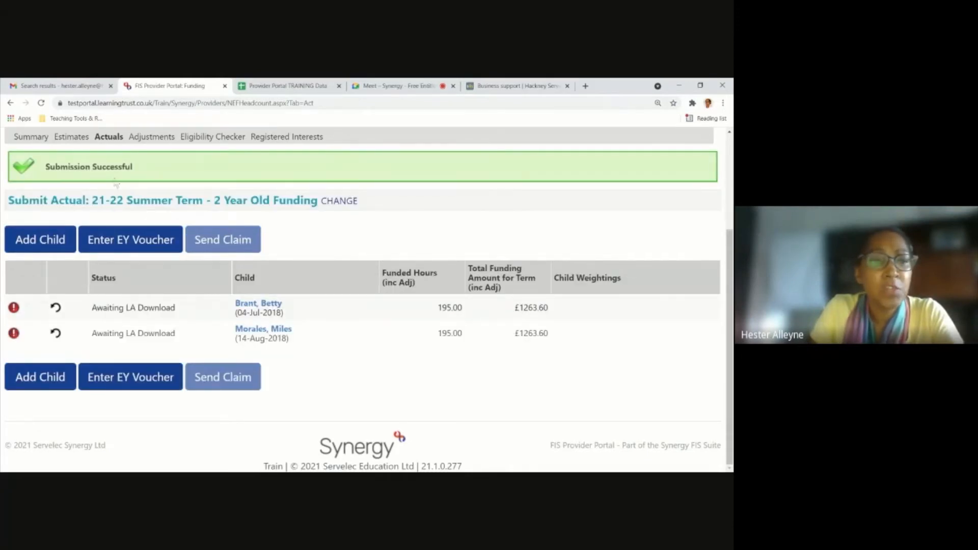
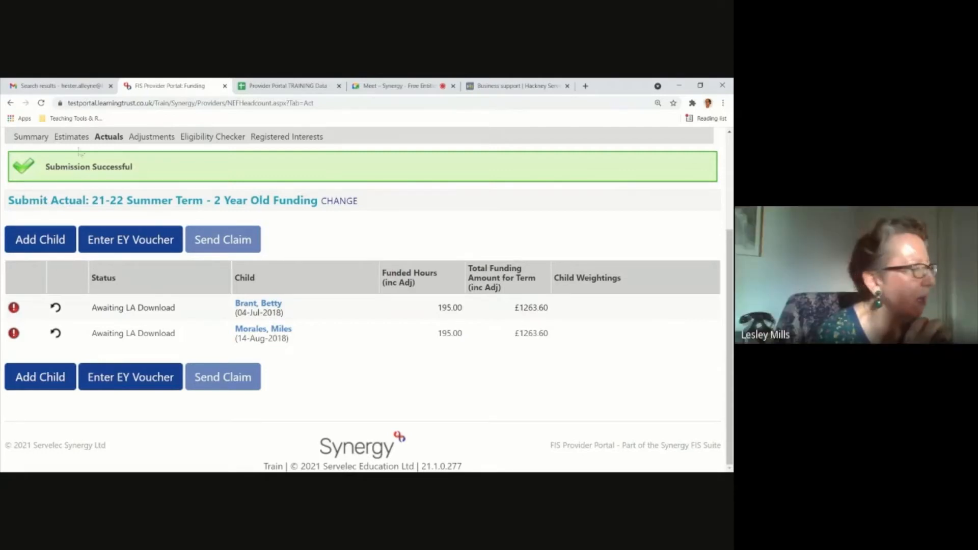
# Switch to the Hackney Services for Schools Business support page and look over its training videos and guidance documents.
pyautogui.click(515, 85)
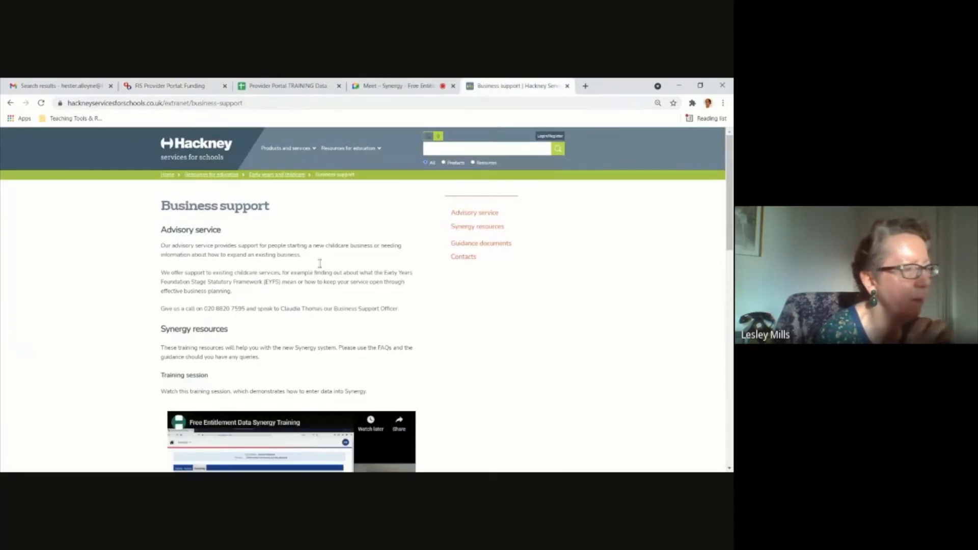
pyautogui.scroll(-5, 320, 263)
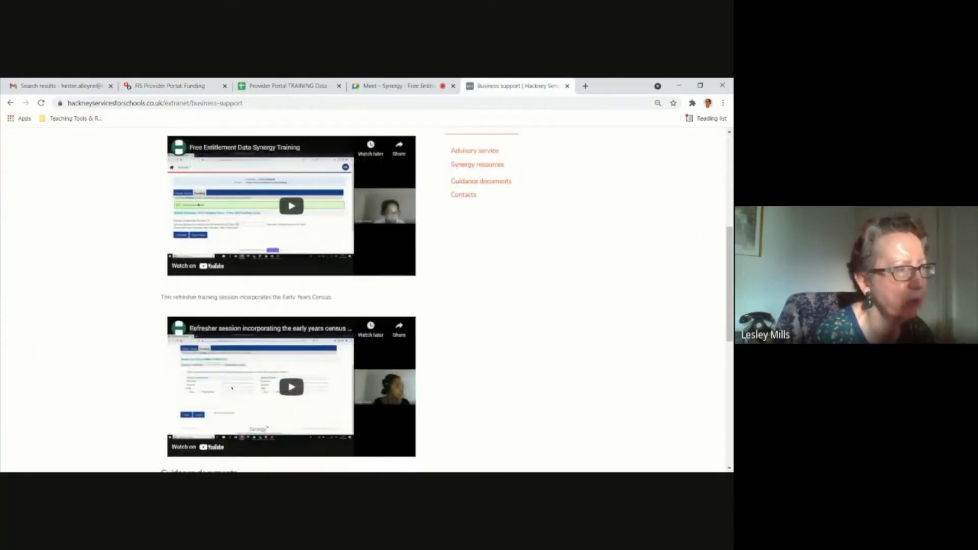
pyautogui.scroll(-3, 253, 347)
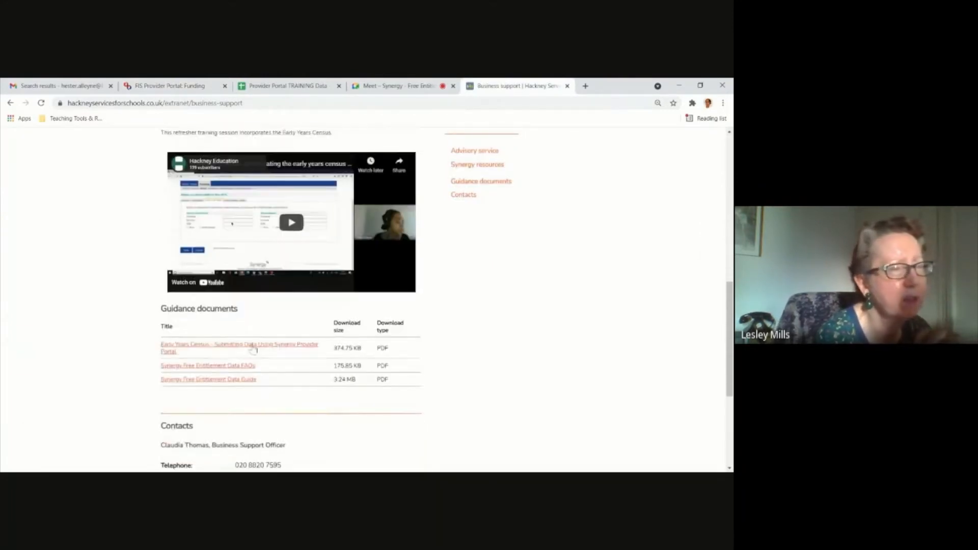
pyautogui.scroll(4, 253, 348)
pyautogui.scroll(2, 489, 214)
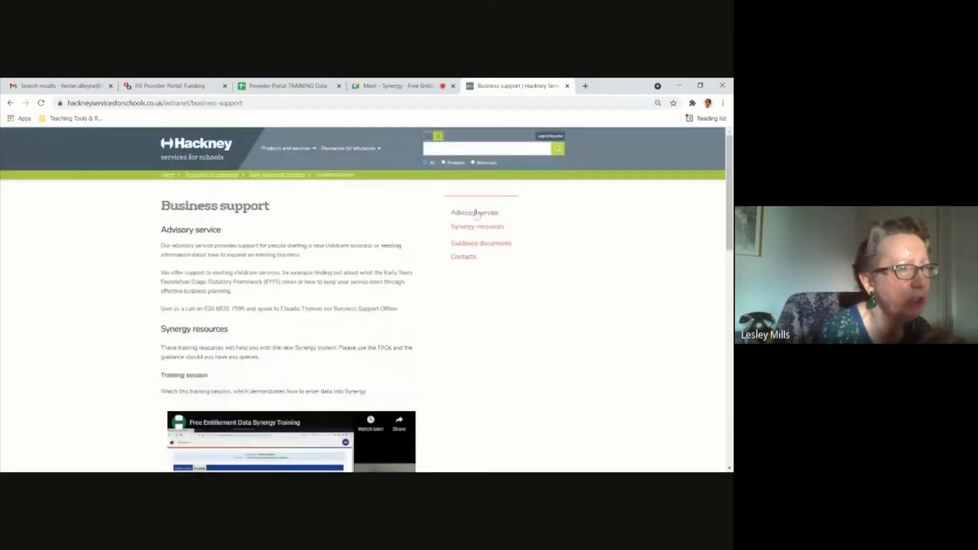
# Go to the Synergy resources section and open the Synergy Free Entitlement Data Guide PDF from the guidance documents.
pyautogui.click(500, 226)
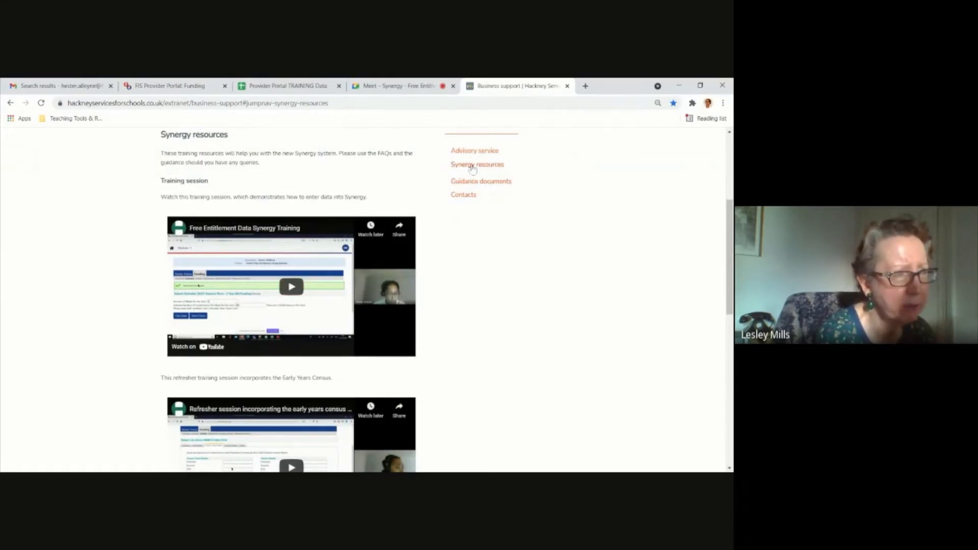
pyautogui.scroll(-6, 288, 313)
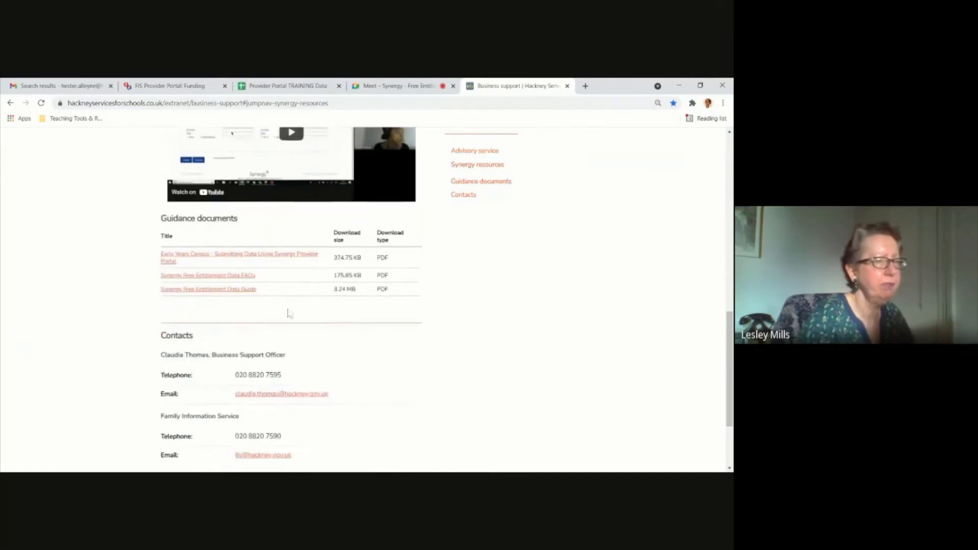
pyautogui.scroll(-1, 289, 313)
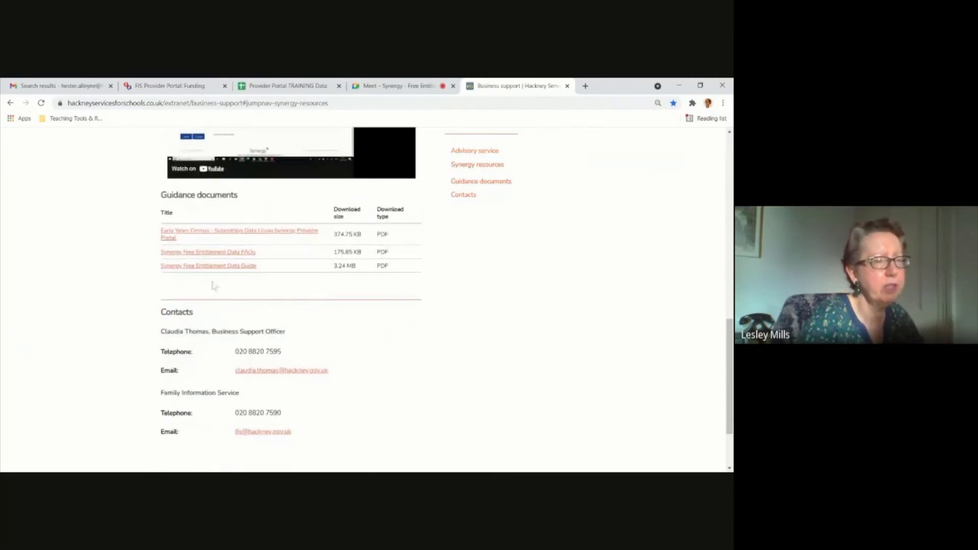
pyautogui.click(236, 267)
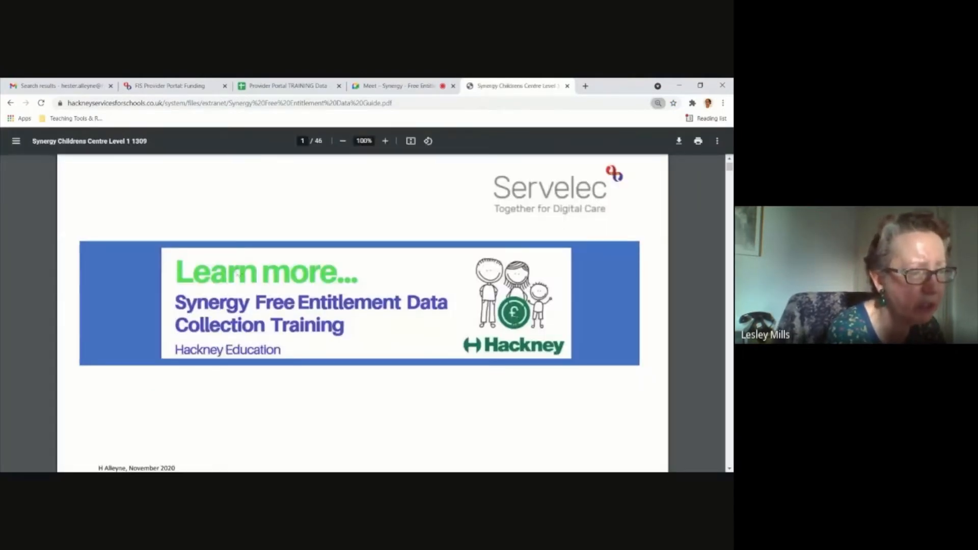
# Look at the guide's cover page and go to page 28, the Submitting Adjustments section.
pyautogui.scroll(-3, 238, 273)
pyautogui.scroll(2, 227, 284)
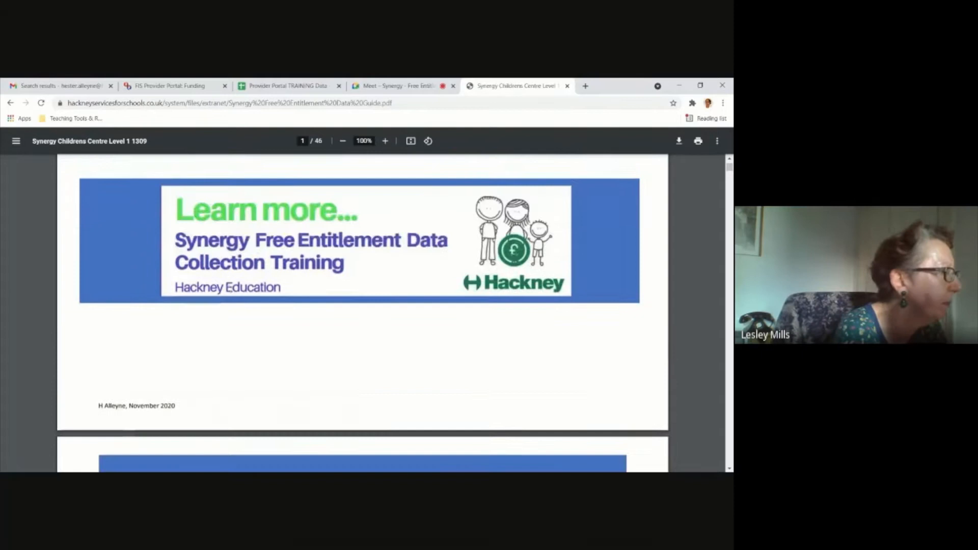
pyautogui.scroll(2, 229, 288)
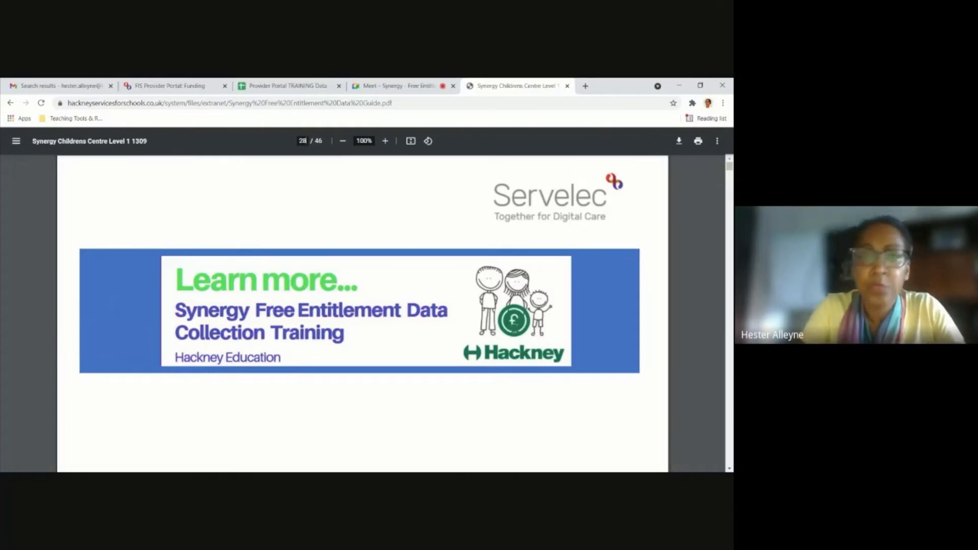
pyautogui.press('Return')
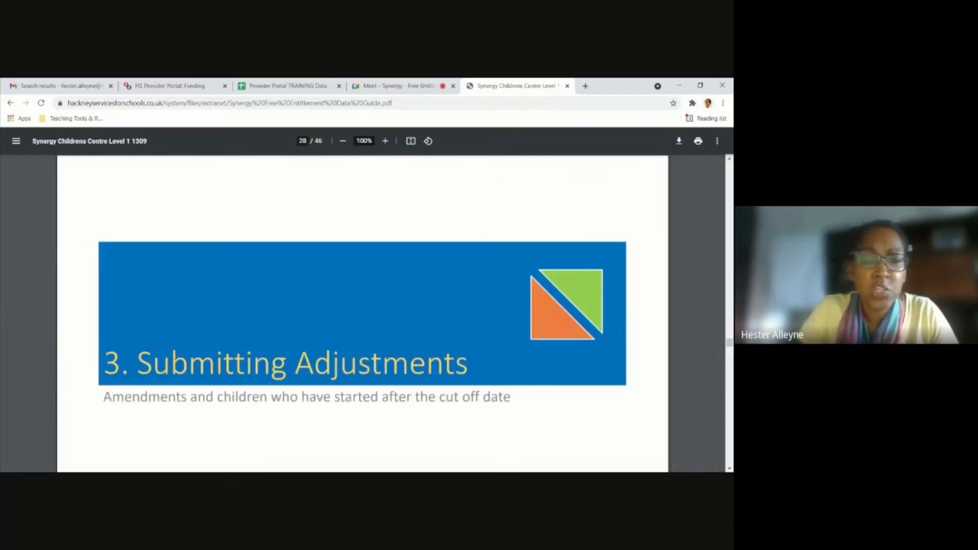
# Read page 29 on submitting 2 Year Old Funding adjustments, enlarging its term and funding type screenshots.
pyautogui.scroll(-3, 363, 313)
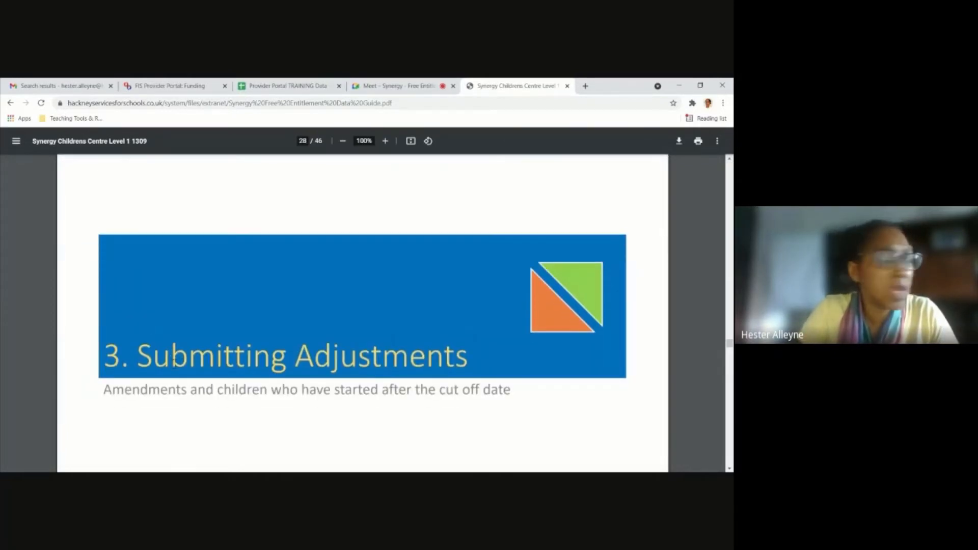
pyautogui.scroll(-3, 178, 372)
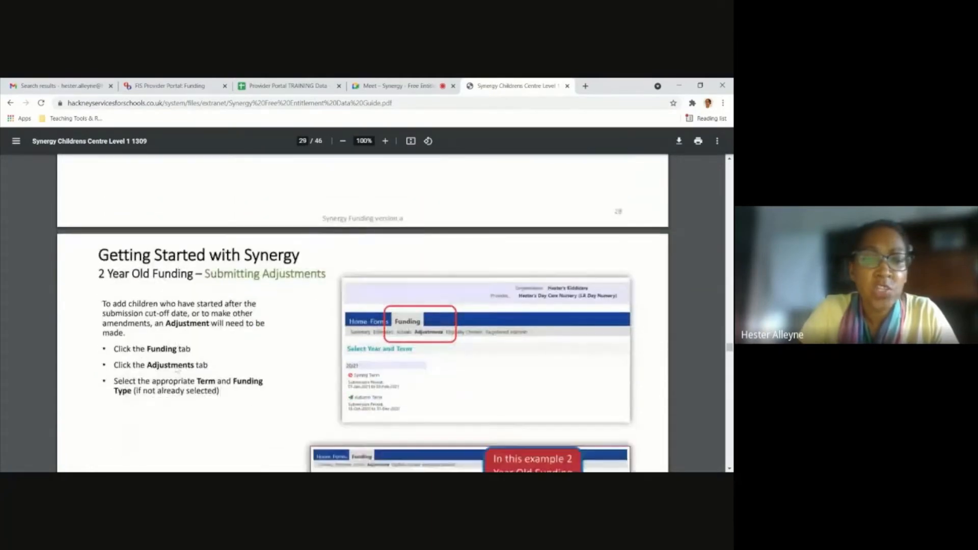
pyautogui.scroll(-1, 177, 371)
pyautogui.scroll(2, 178, 371)
pyautogui.scroll(-1, 432, 289)
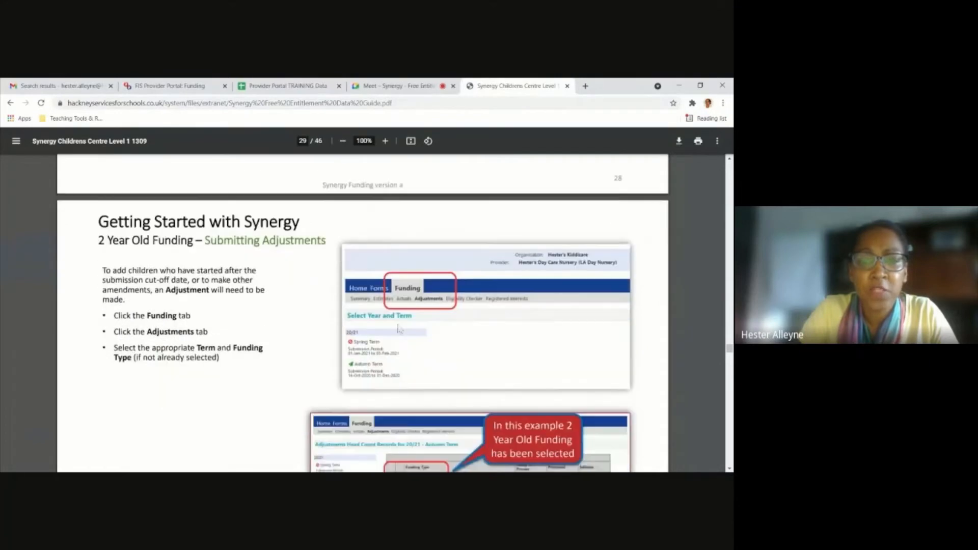
pyautogui.scroll(-1, 432, 289)
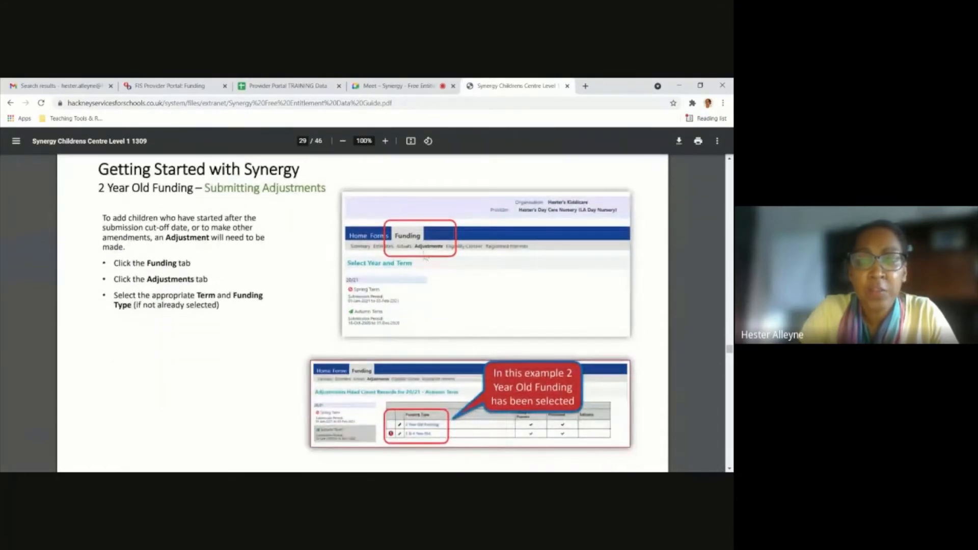
pyautogui.scroll(-1, 433, 270)
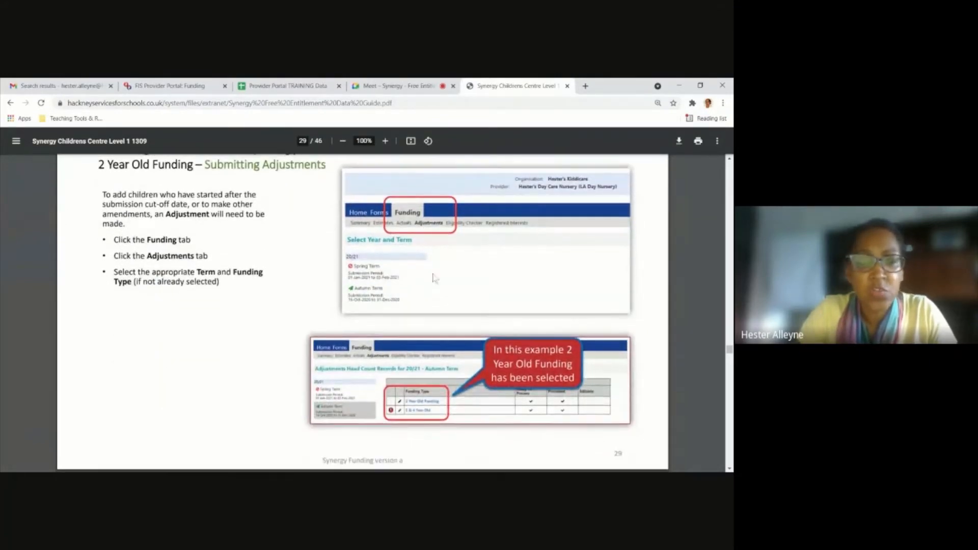
pyautogui.keyDown('ctrl'); pyautogui.scroll(5, 434, 277); pyautogui.keyUp('ctrl')
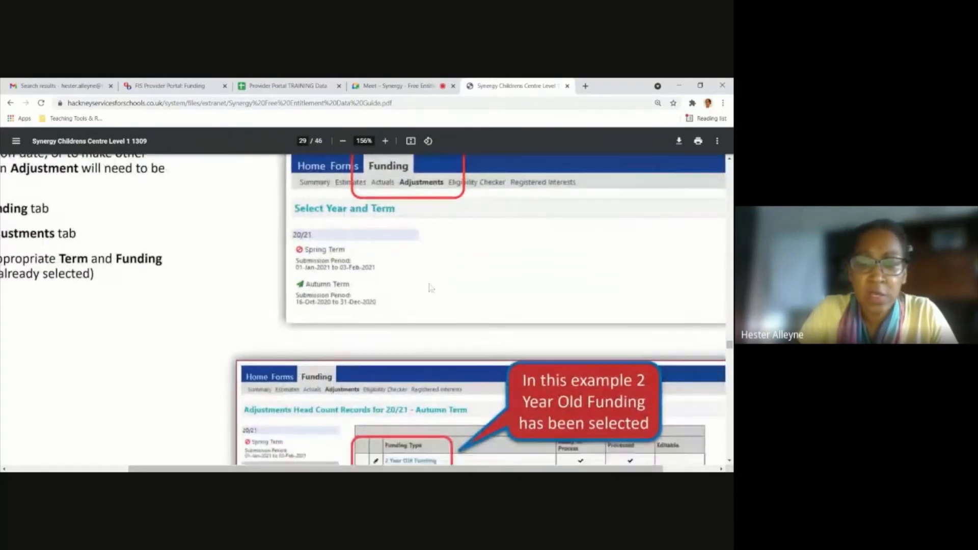
pyautogui.scroll(-3, 430, 288)
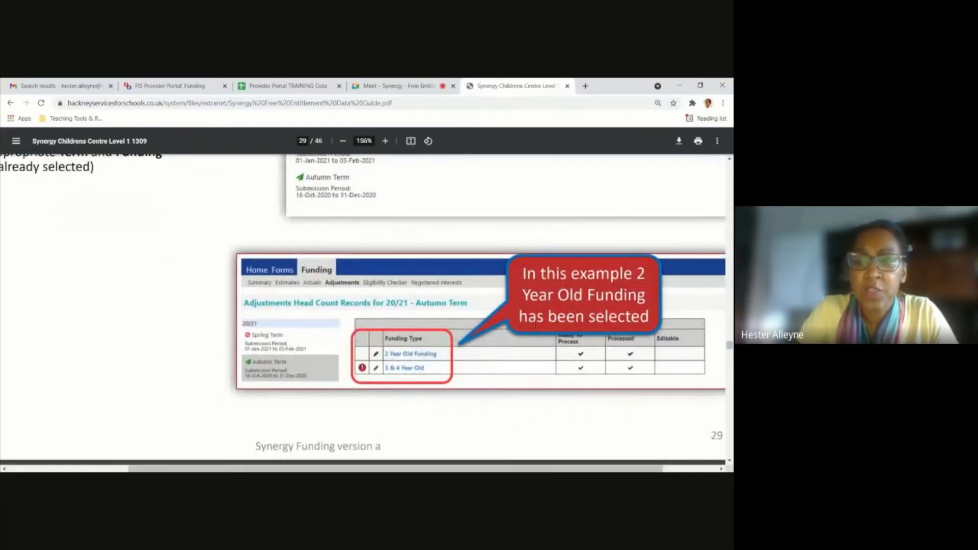
pyautogui.scroll(1, 363, 374)
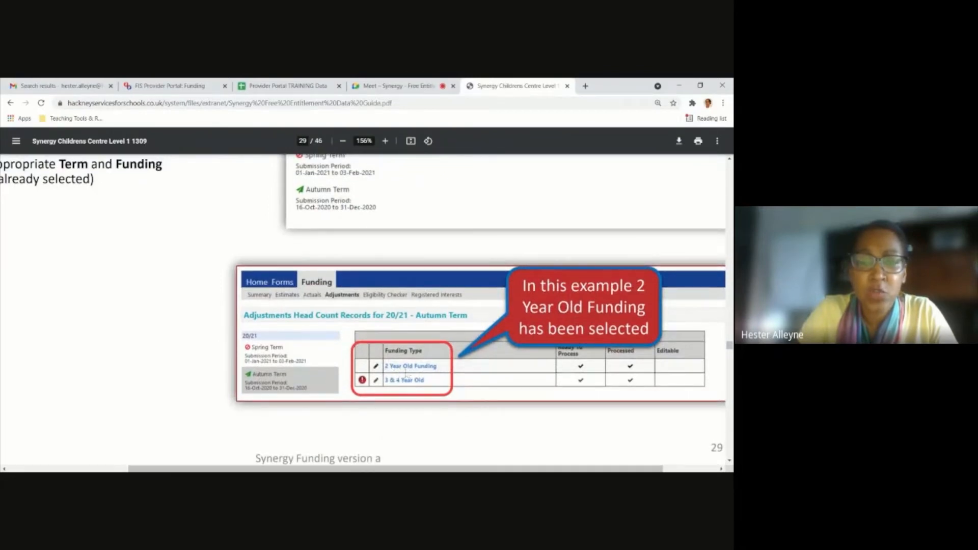
# Review the three options for making adjustments on page 30 and continue to the Pending Adjustment instructions on page 31.
pyautogui.scroll(-5, 406, 374)
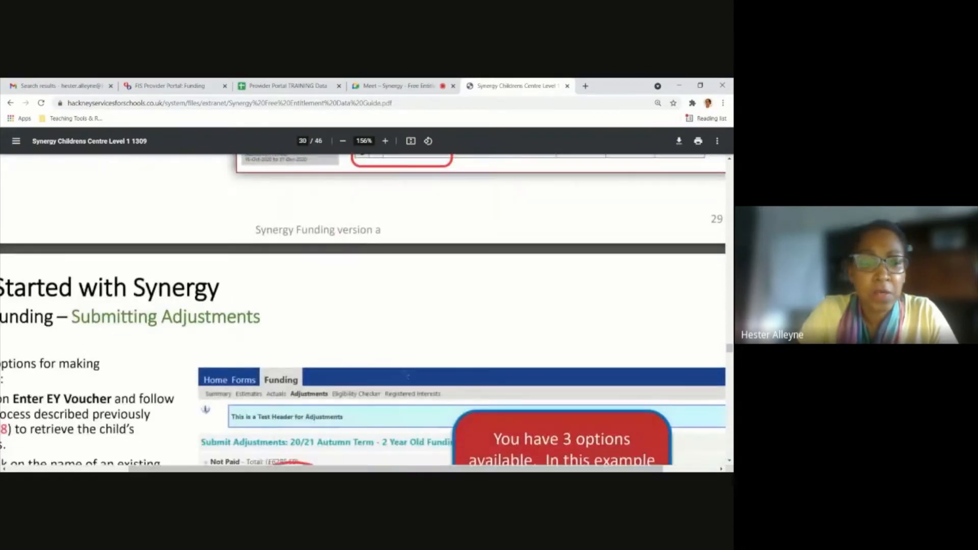
pyautogui.scroll(-2, 407, 375)
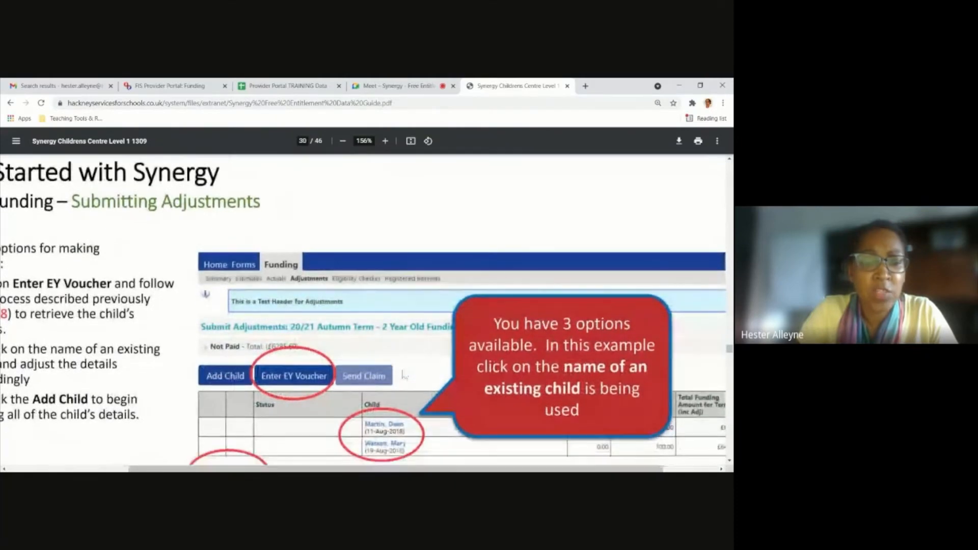
pyautogui.scroll(-1, 403, 377)
pyautogui.scroll(-1, 404, 377)
pyautogui.scroll(3, 397, 374)
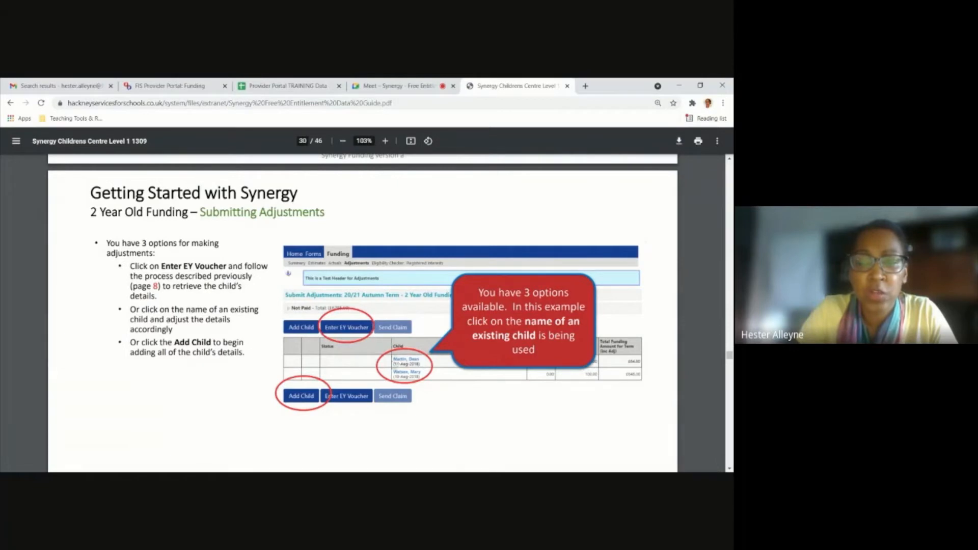
pyautogui.scroll(-5, 393, 360)
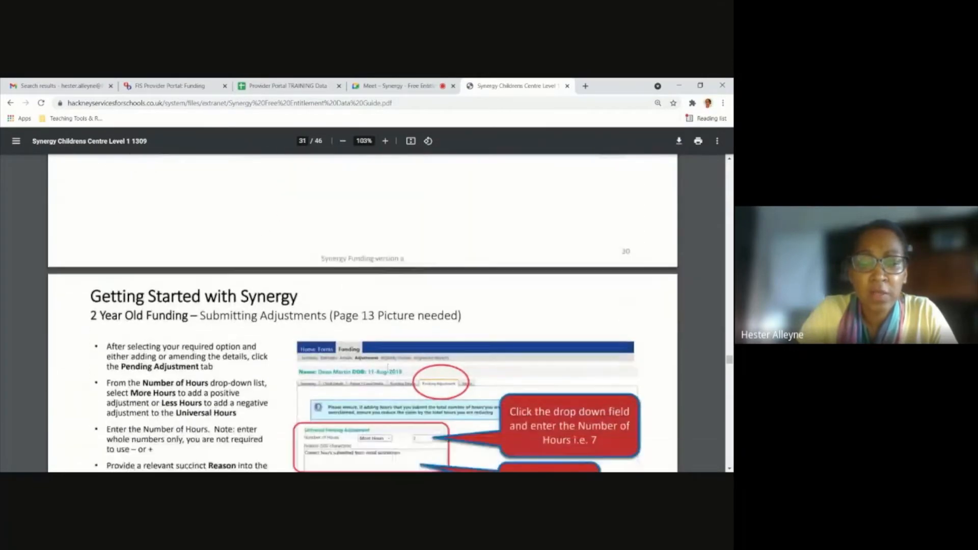
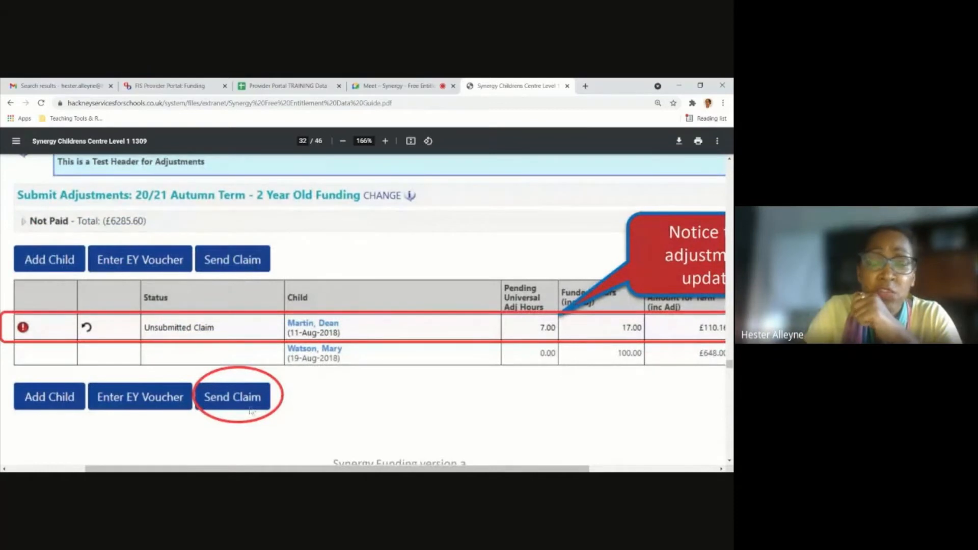
# Read the Send Claim part of page 32 and the Submission Successful banner example on page 33.
pyautogui.scroll(-3, 250, 411)
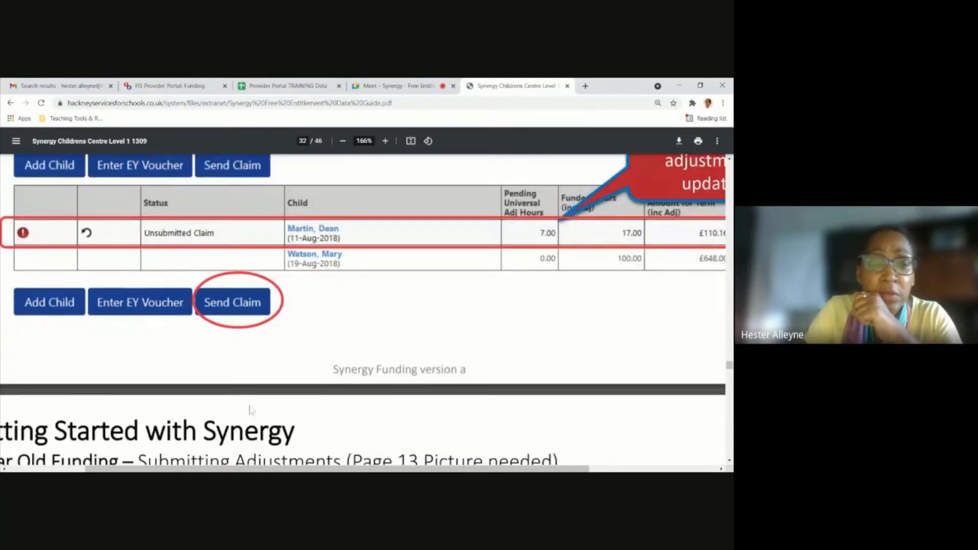
pyautogui.scroll(-2, 251, 411)
pyautogui.scroll(3, 251, 411)
pyautogui.scroll(-4, 250, 410)
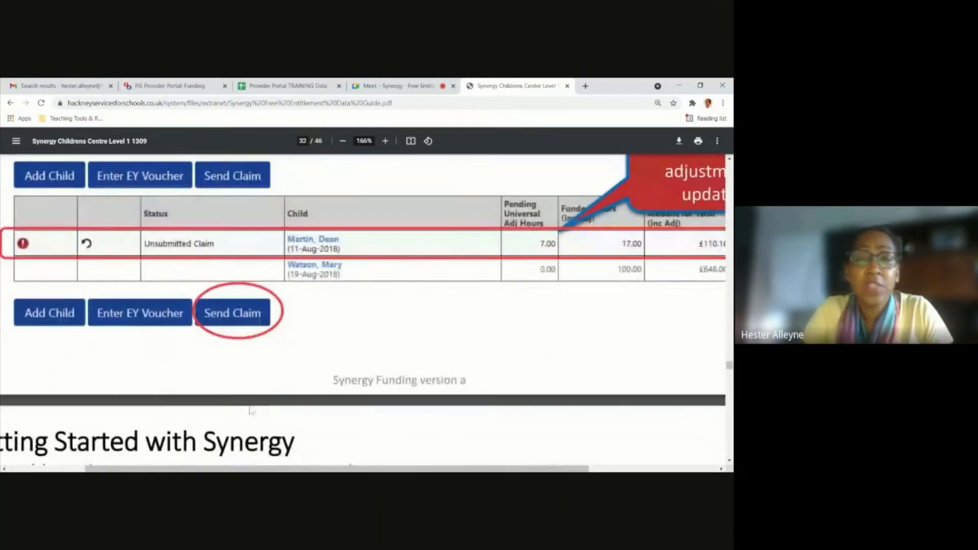
pyautogui.scroll(-3, 250, 410)
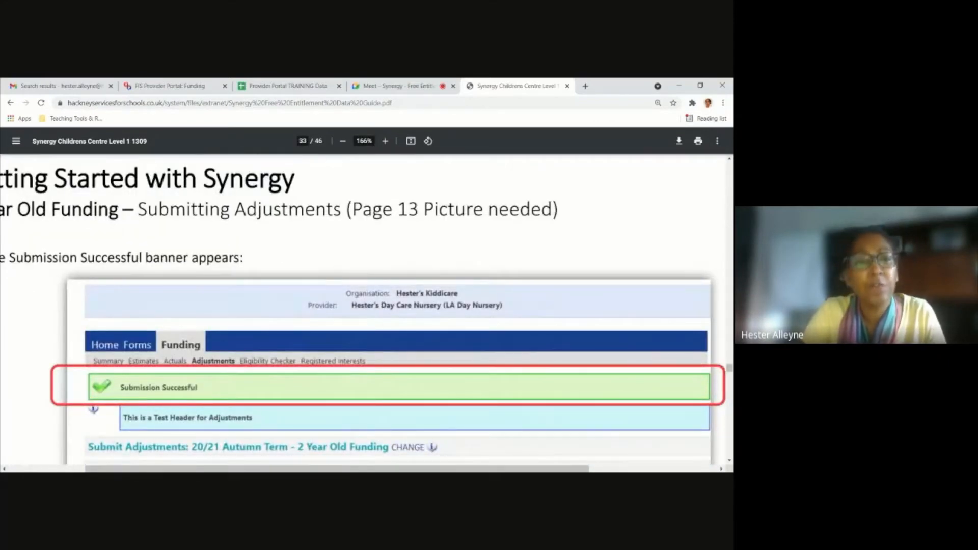
pyautogui.scroll(2, 247, 410)
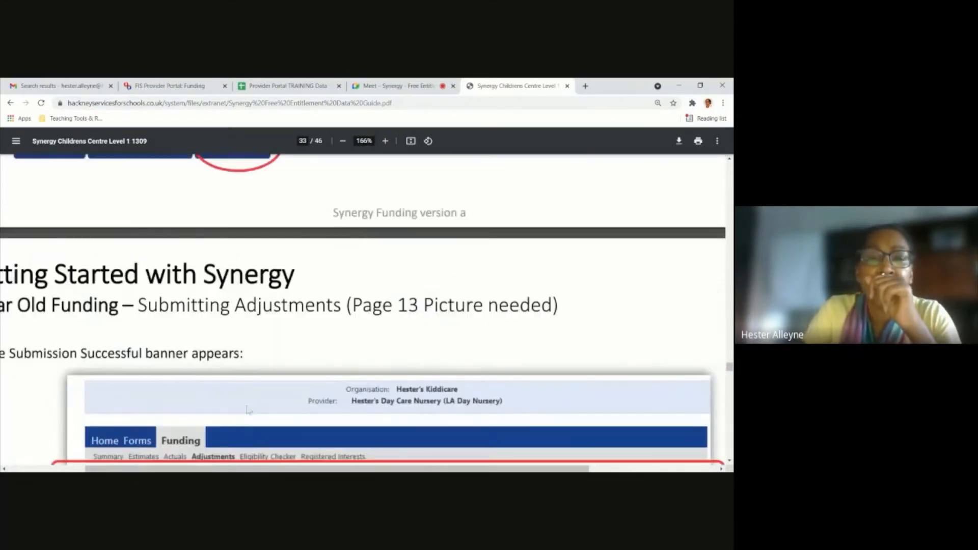
pyautogui.scroll(1, 248, 410)
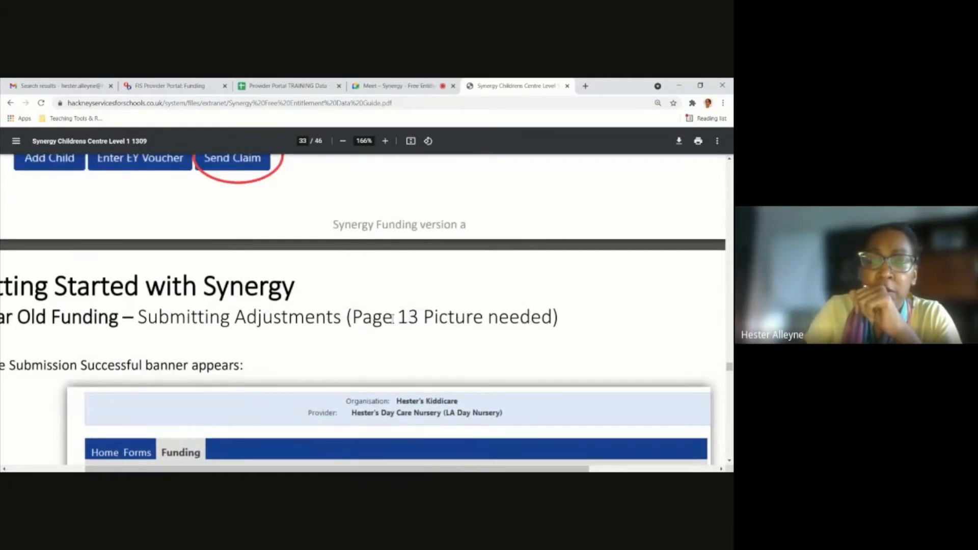
# Highlight "(Page 13 Picture needed)" in the page 32 heading and return to the Pending Adjustment instructions on page 31.
pyautogui.scroll(3, 391, 317)
pyautogui.scroll(3, 369, 304)
pyautogui.scroll(-7, 369, 303)
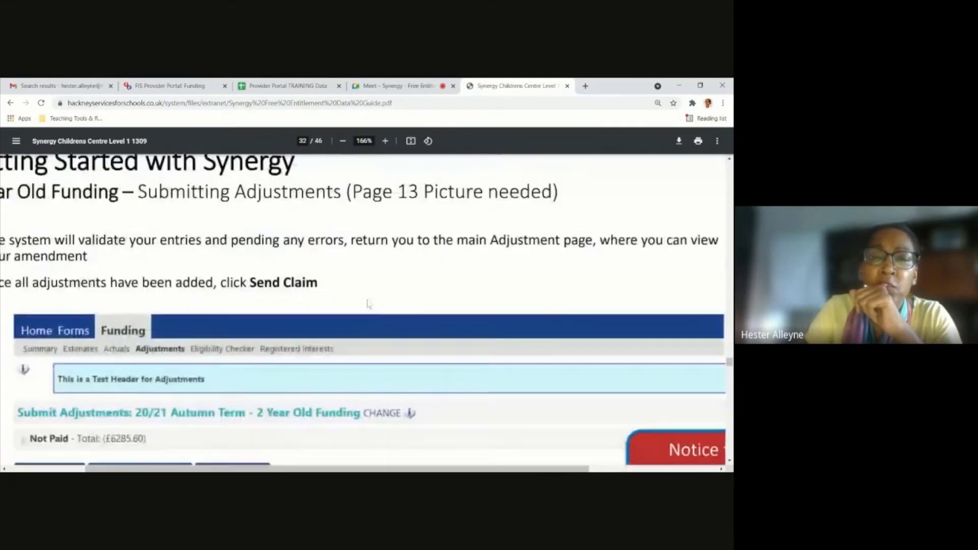
pyautogui.moveTo(342, 274); pyautogui.dragTo(564, 278)
pyautogui.scroll(2, 387, 290)
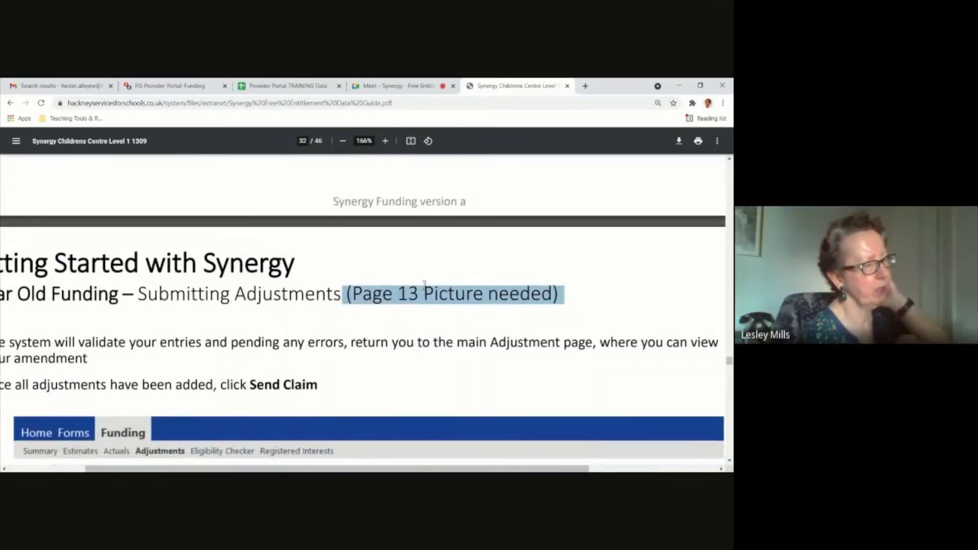
pyautogui.keyDown('ctrl'); pyautogui.scroll(-5, 381, 293); pyautogui.keyUp('ctrl')
pyautogui.keyDown('ctrl'); pyautogui.scroll(-1, 381, 293); pyautogui.keyUp('ctrl')
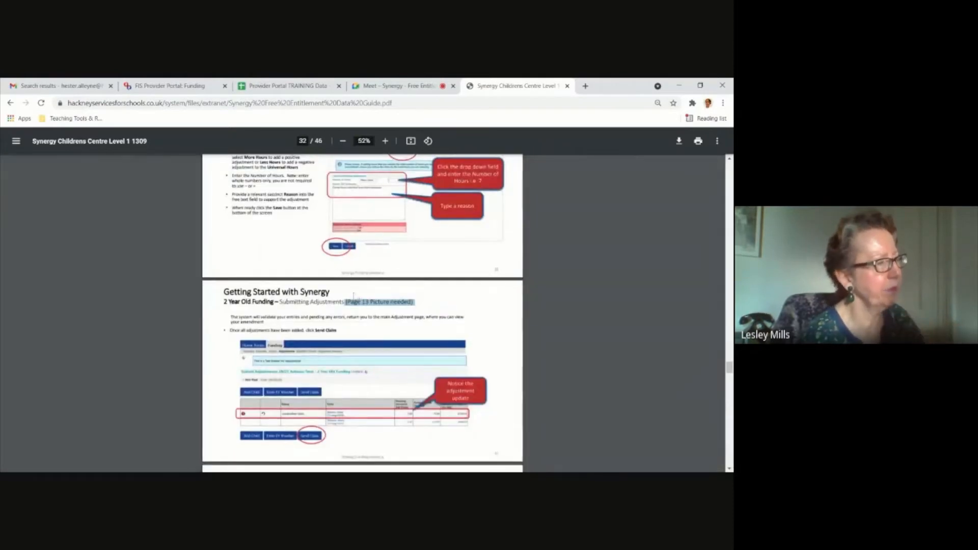
pyautogui.keyDown('ctrl'); pyautogui.scroll(3, 355, 297); pyautogui.keyUp('ctrl')
pyautogui.scroll(3, 355, 297)
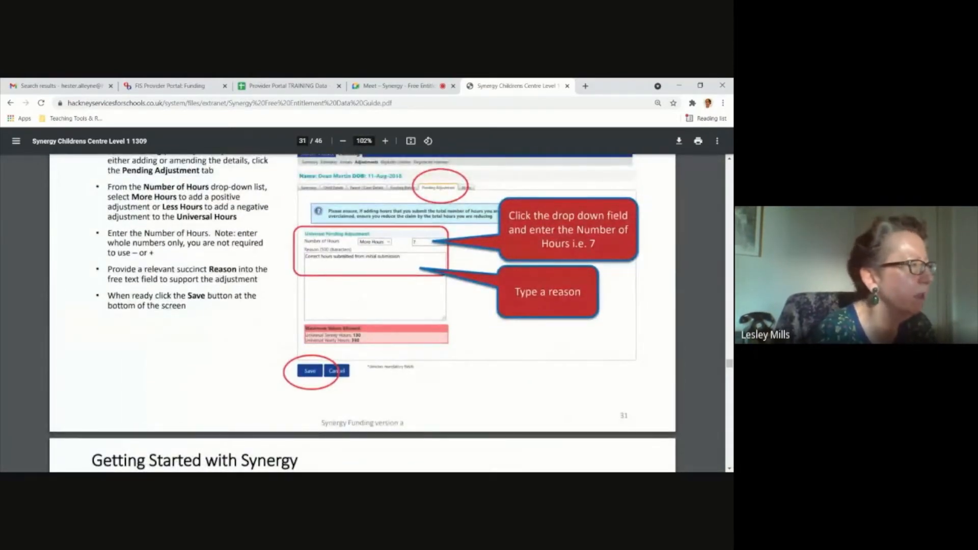
pyautogui.click(398, 86)
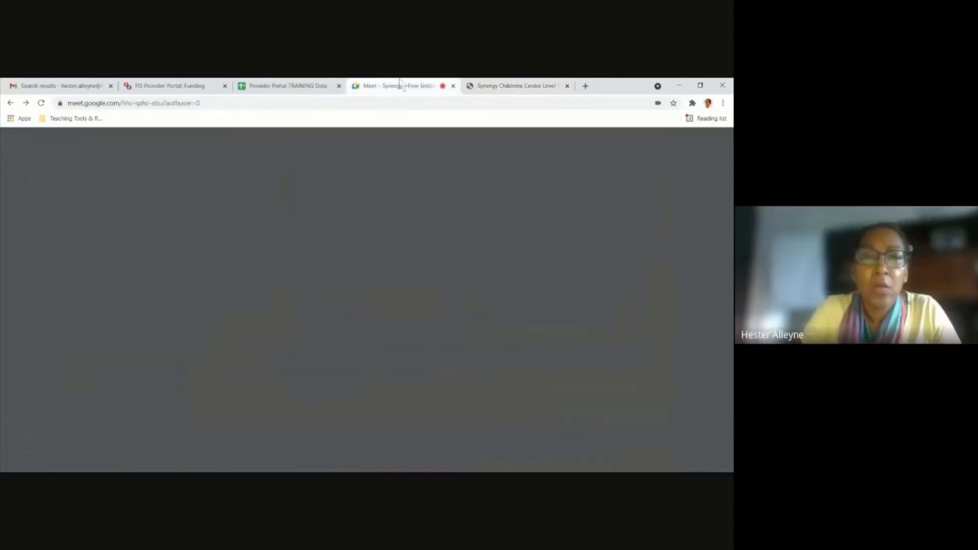
pyautogui.click(530, 86)
pyautogui.click(10, 103)
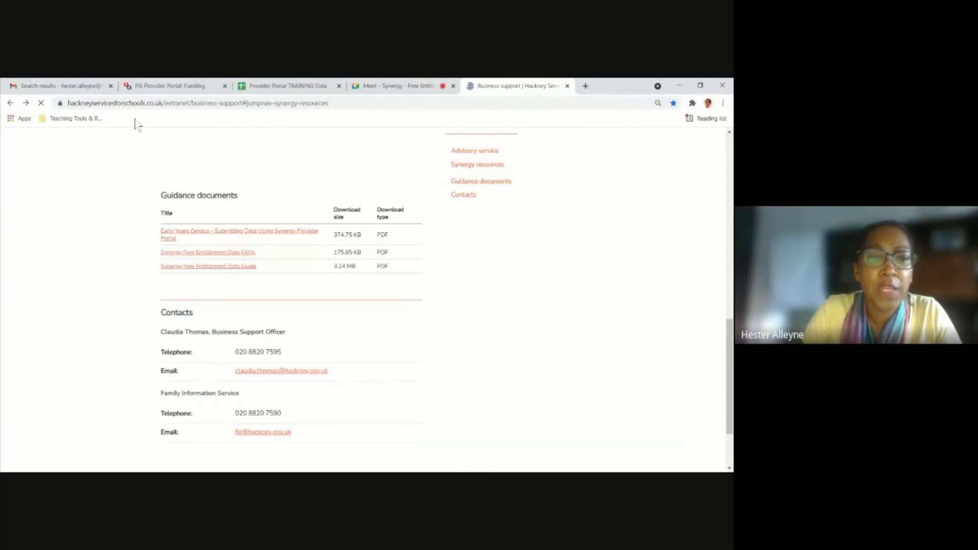
pyautogui.click(200, 103)
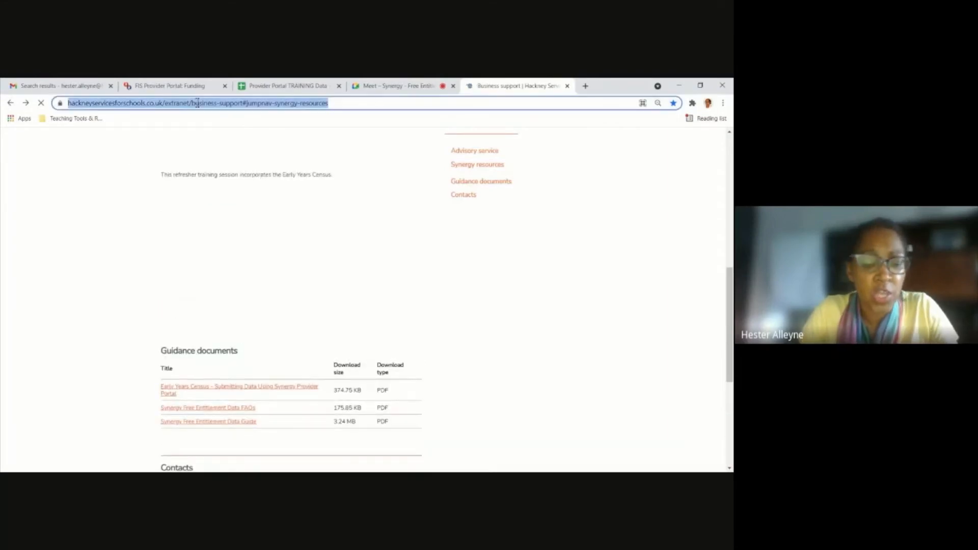
pyautogui.click(199, 104)
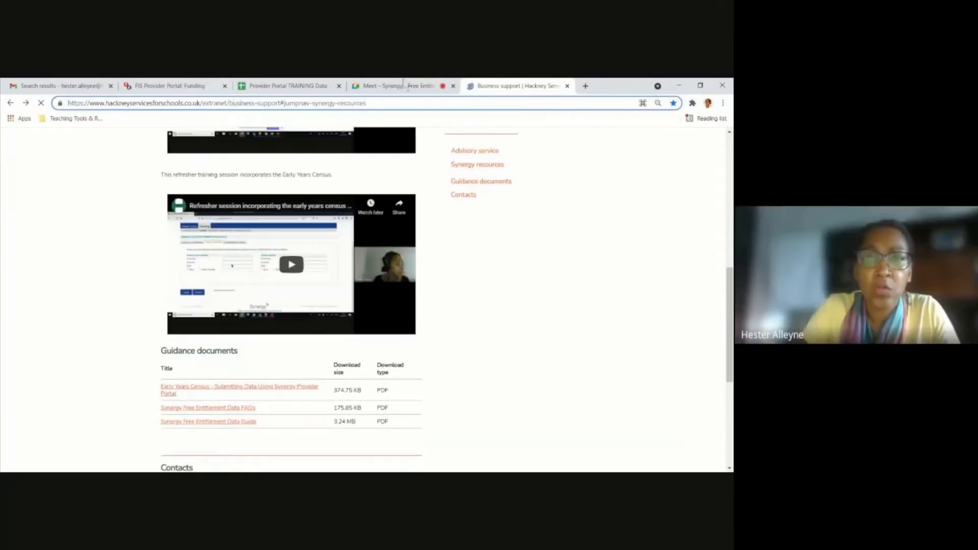
pyautogui.click(400, 85)
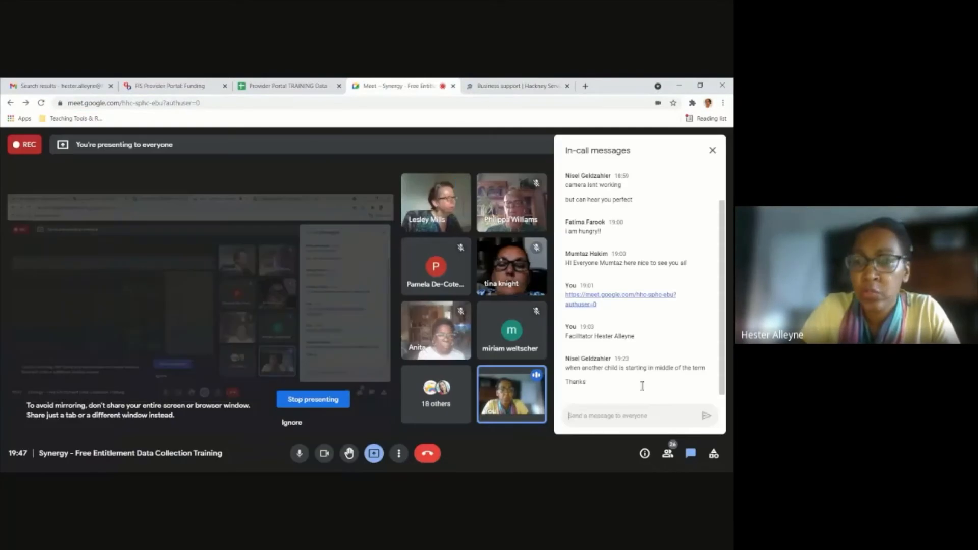
pyautogui.write('https://www.hackneyservicesforschools.co.uk/extranet/business-support')
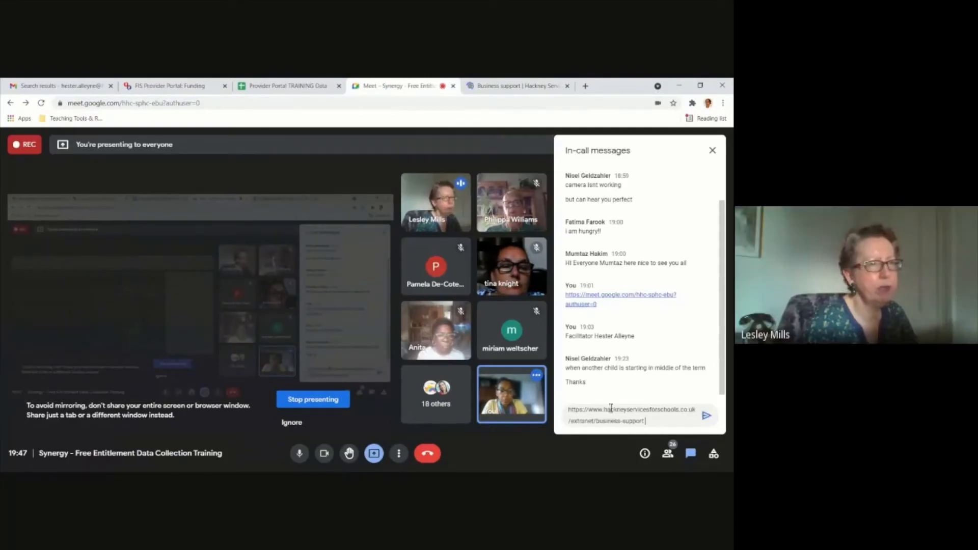
pyautogui.press('Return')
pyautogui.write('Documn')
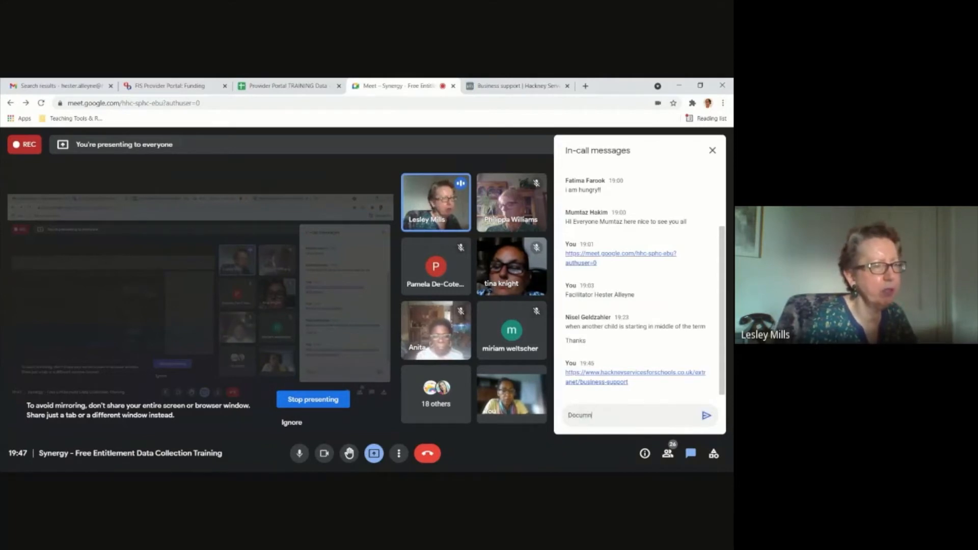
pyautogui.press('BackSpace')
pyautogui.press('BackSpace')
pyautogui.press('BackSpace')
pyautogui.press('BackSpace')
pyautogui.press('BackSpace')
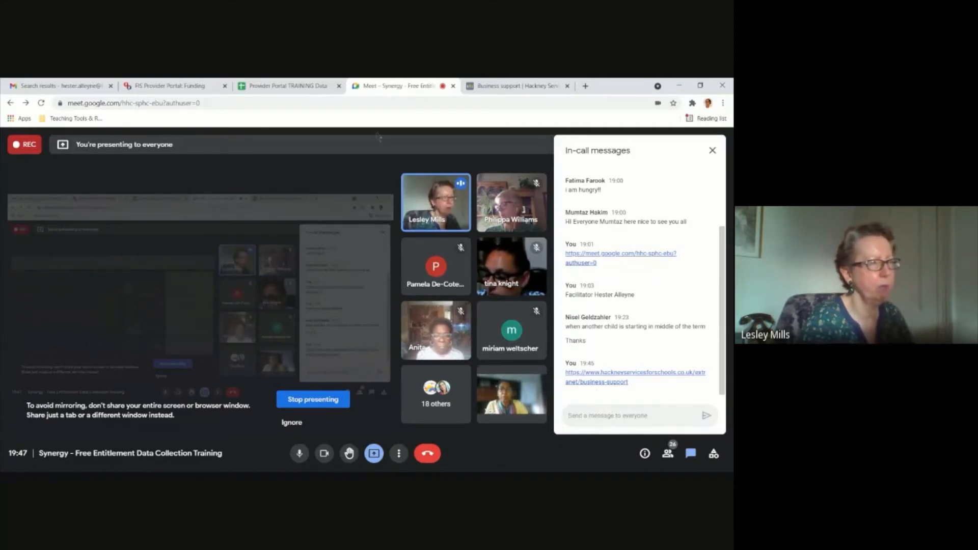
# Look at the submitted 21-22 Summer Term actuals in the Provider Portal, then check the Google Meet call.
pyautogui.click(172, 84)
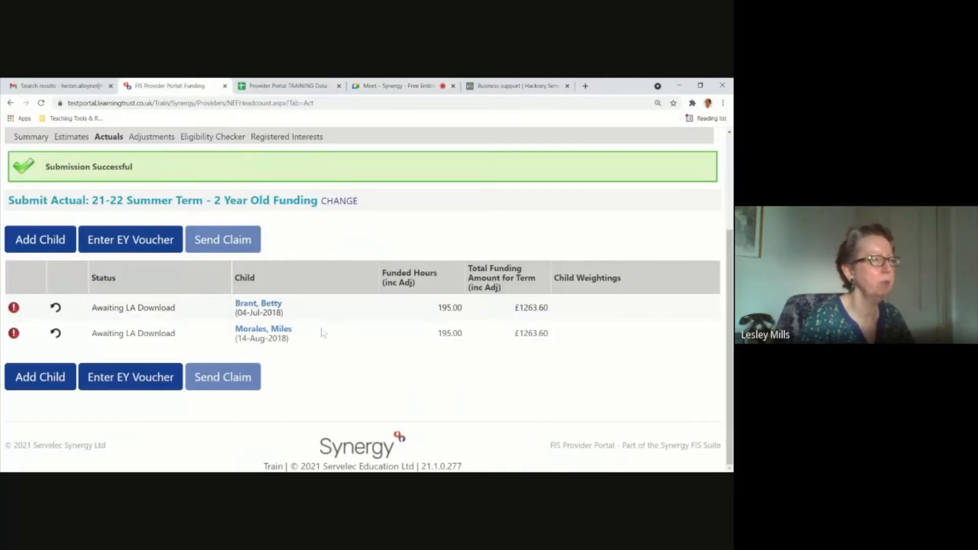
pyautogui.hotkey('ctrl', '-')
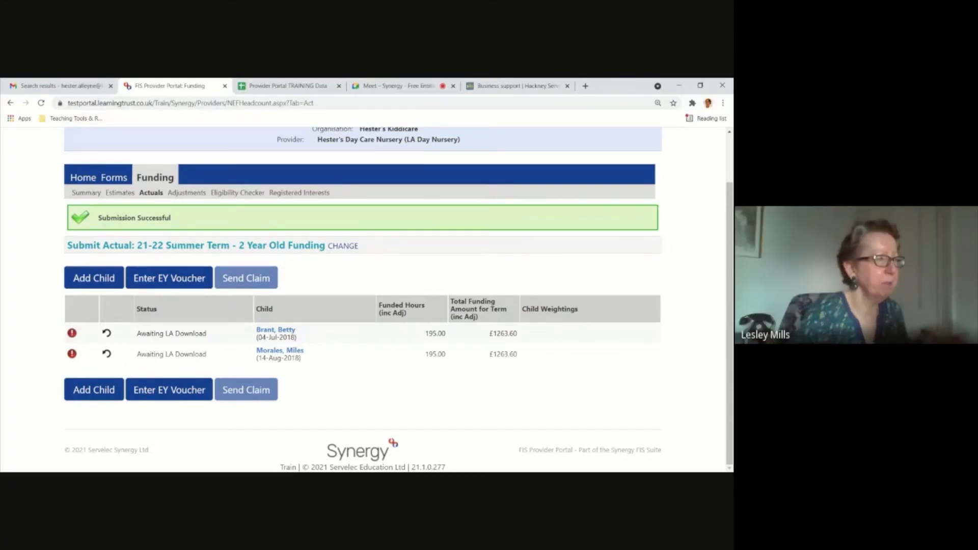
pyautogui.click(430, 86)
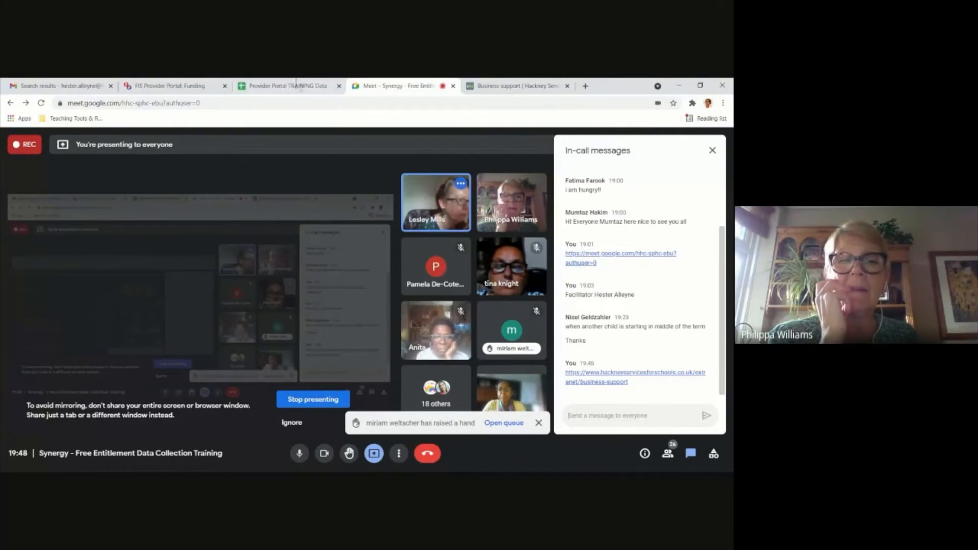
# Switch to the Provider Portal and open the 30 Hours Free Childcare form in the funding Eligibility Checker.
pyautogui.click(180, 87)
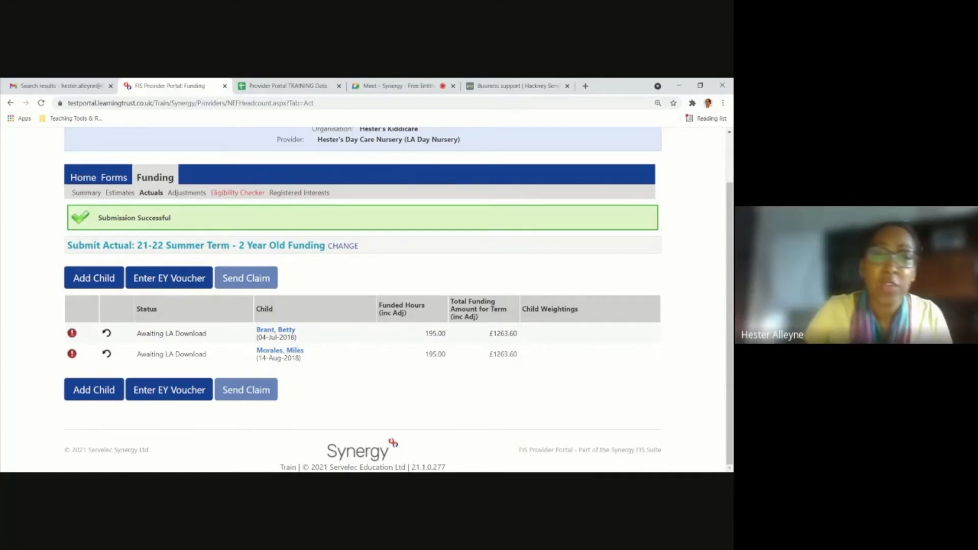
pyautogui.click(243, 193)
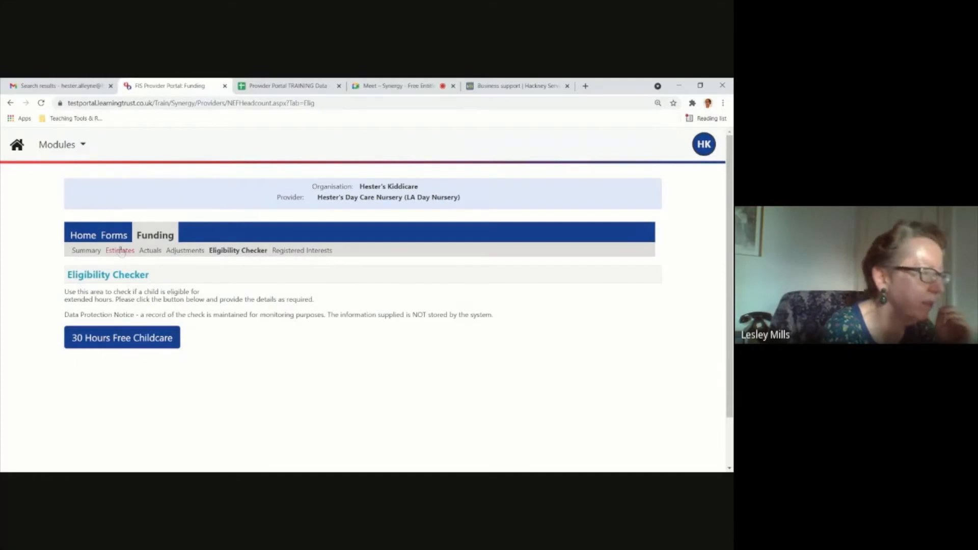
pyautogui.scroll(-1, 142, 288)
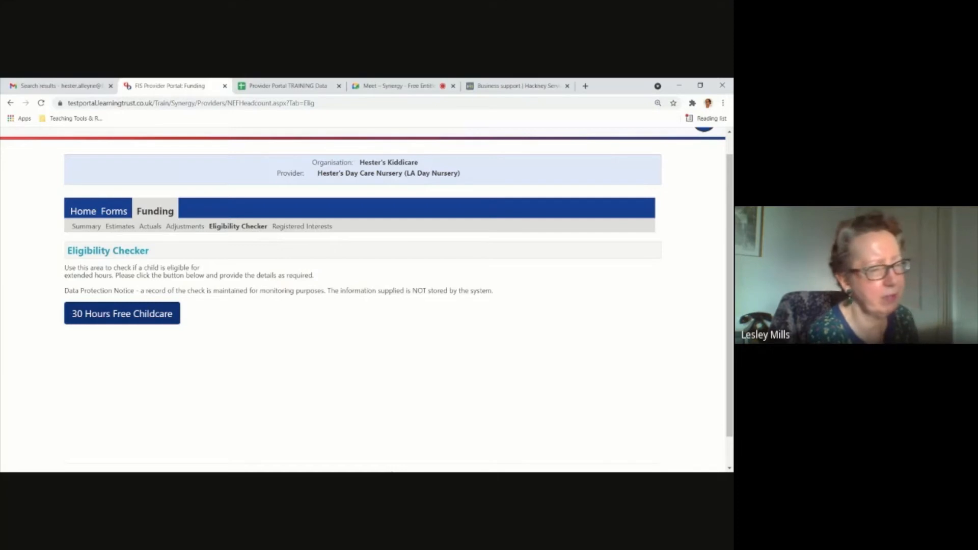
pyautogui.click(96, 321)
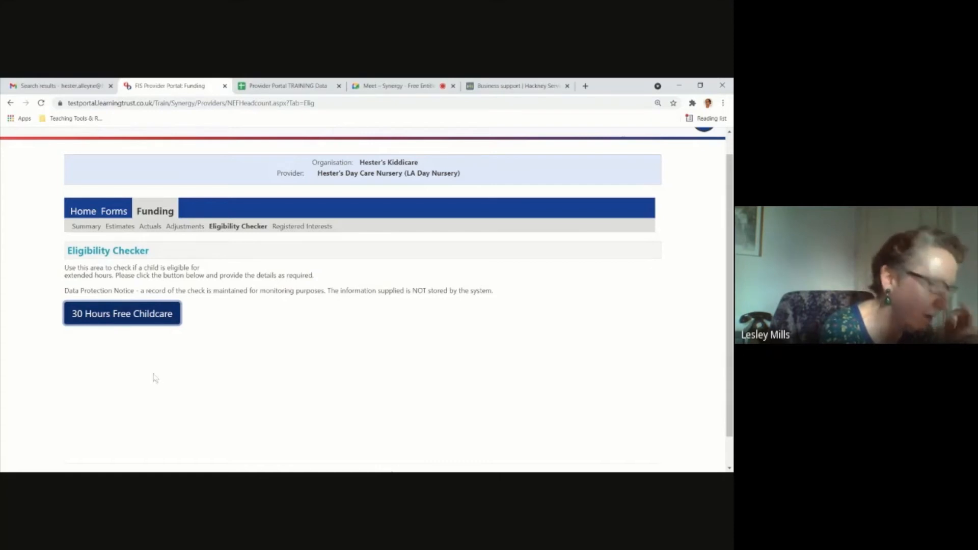
pyautogui.click(163, 303)
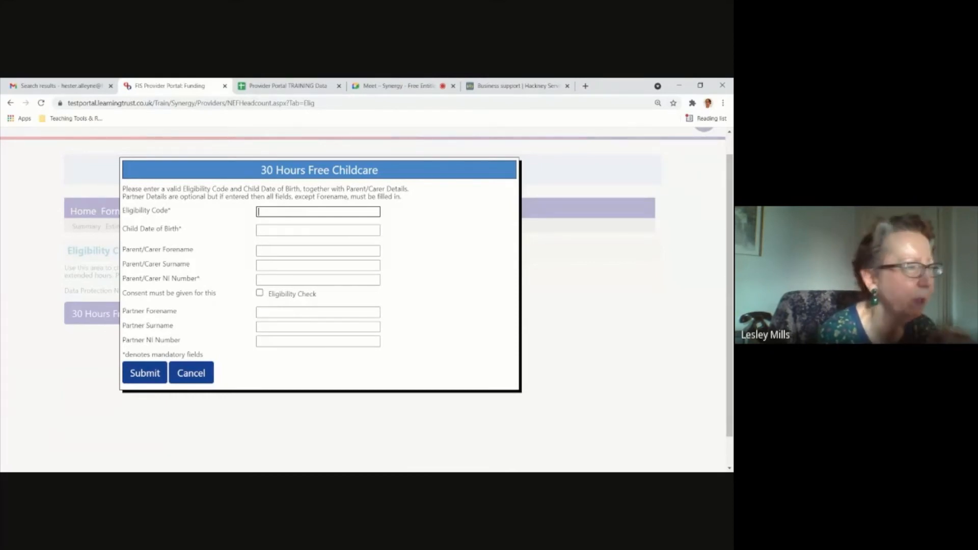
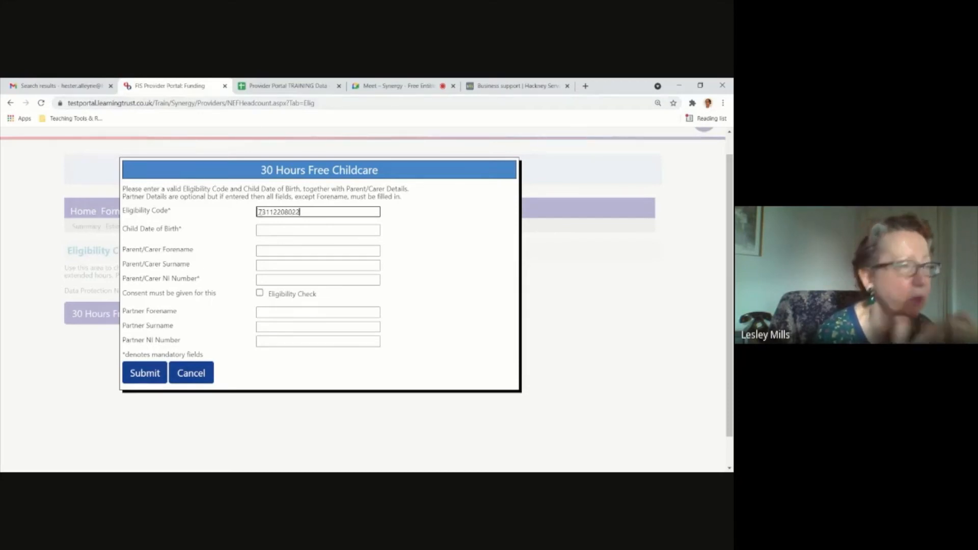
# Fill in the child's date of birth using the form's calendar.
pyautogui.click(275, 230)
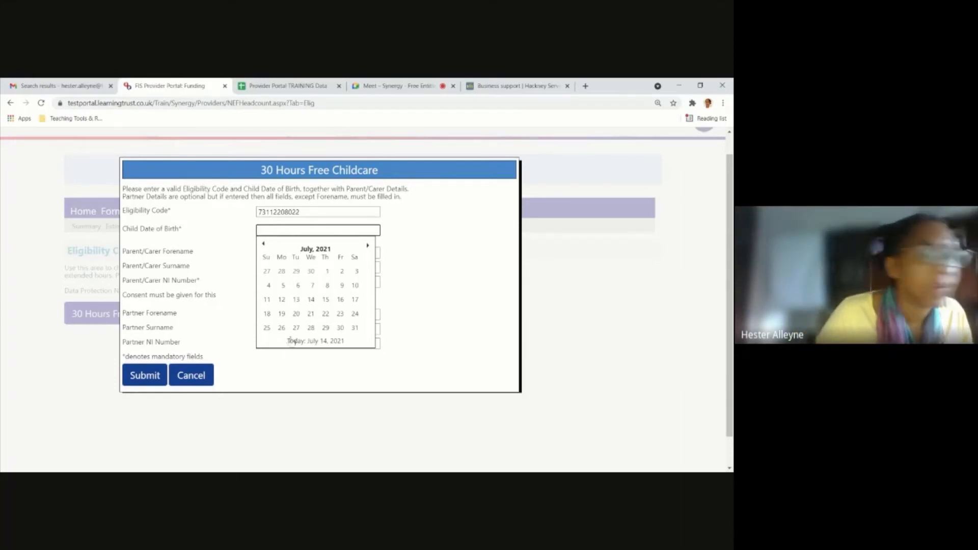
pyautogui.click(263, 244)
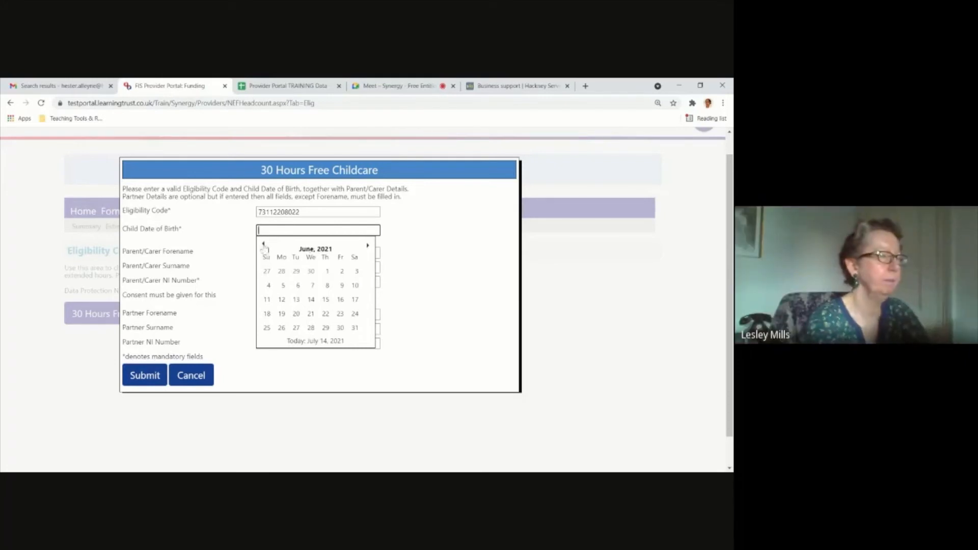
pyautogui.click(322, 249)
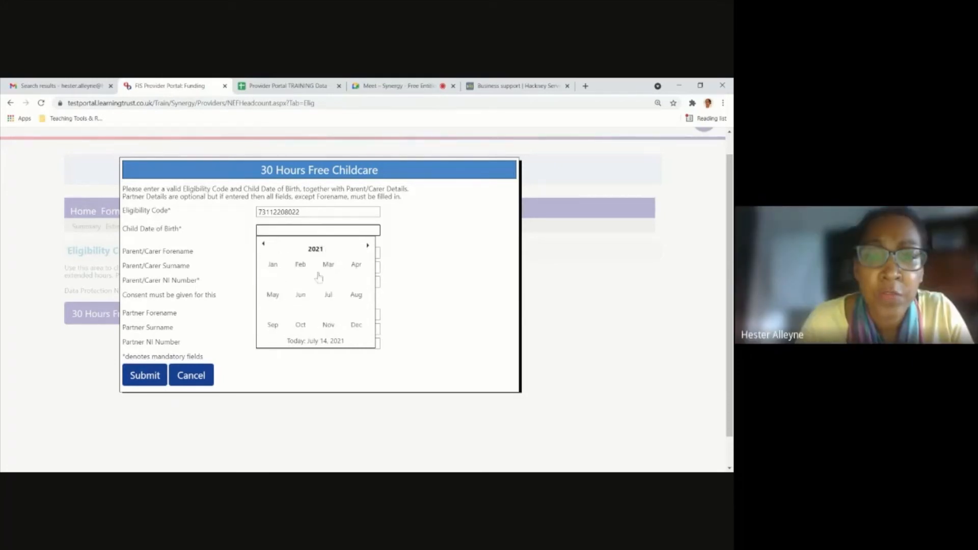
pyautogui.click(317, 250)
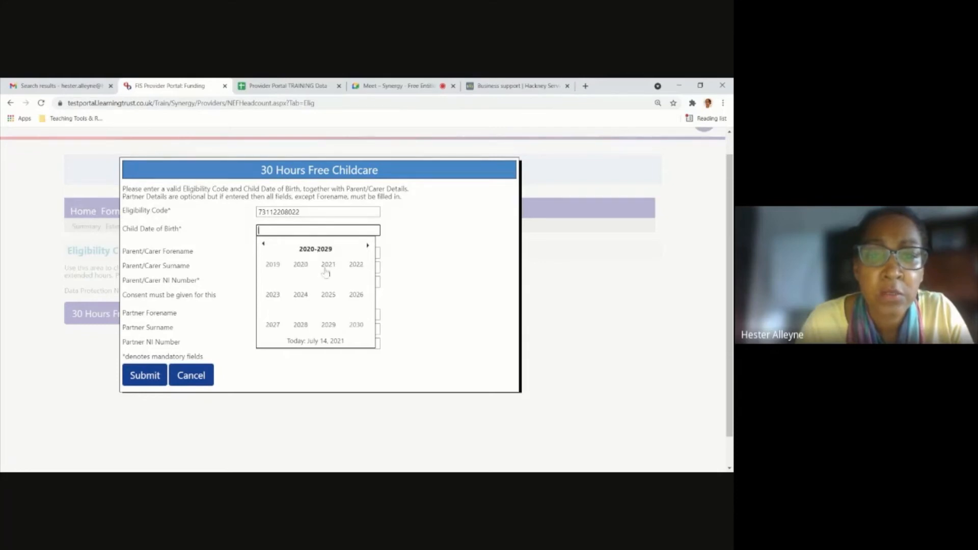
pyautogui.click(269, 267)
pyautogui.click(301, 326)
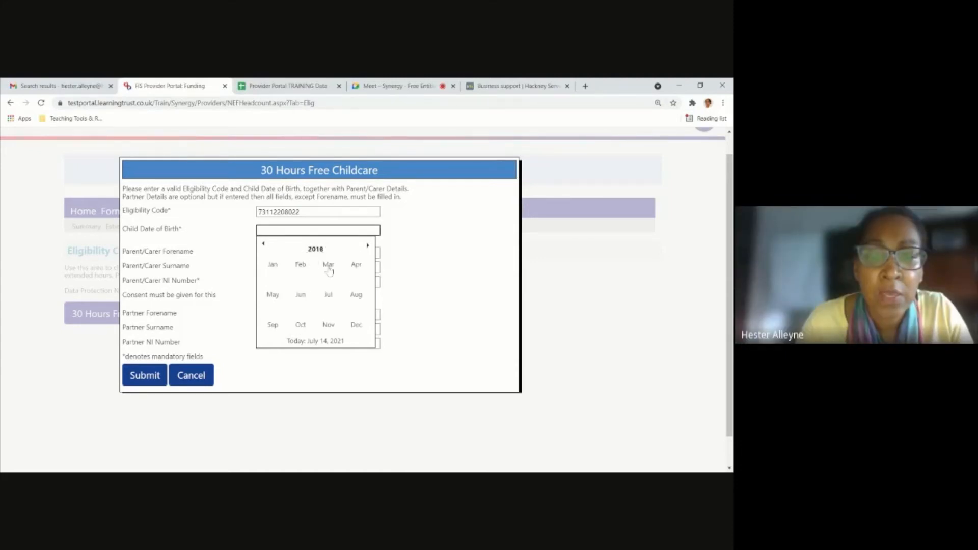
pyautogui.click(356, 265)
pyautogui.click(268, 285)
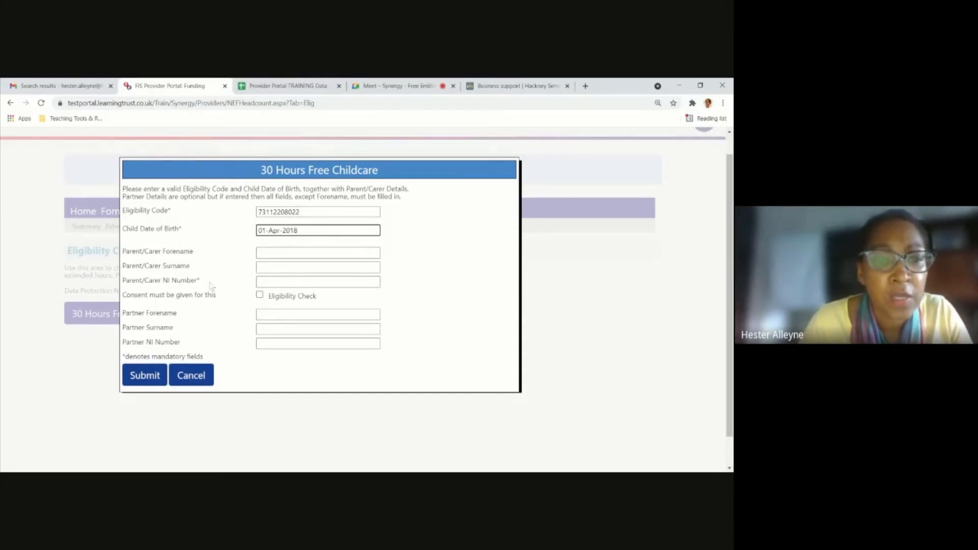
# Complete the 30 Hours Free Childcare form with the parent/carer's NI number and Eligibility Check consent, and submit it.
pyautogui.click(276, 281)
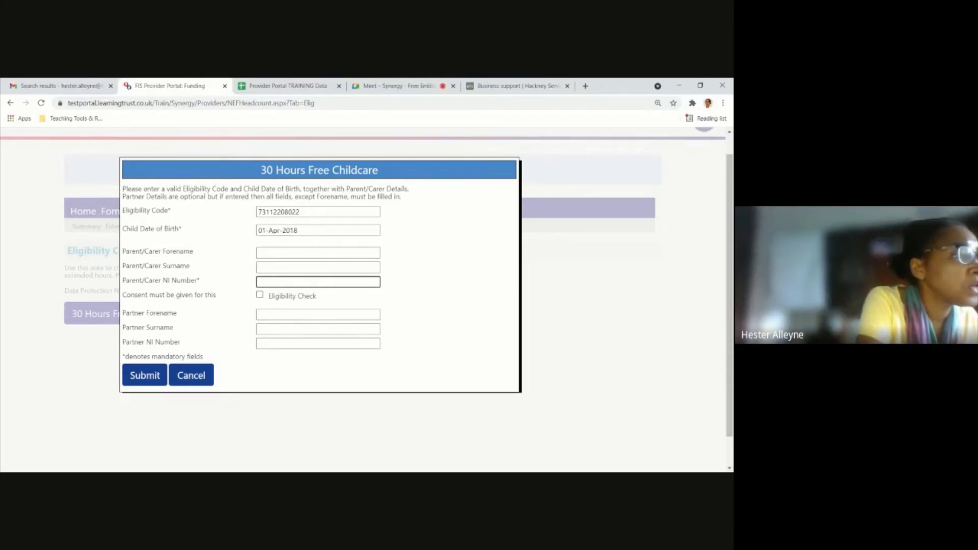
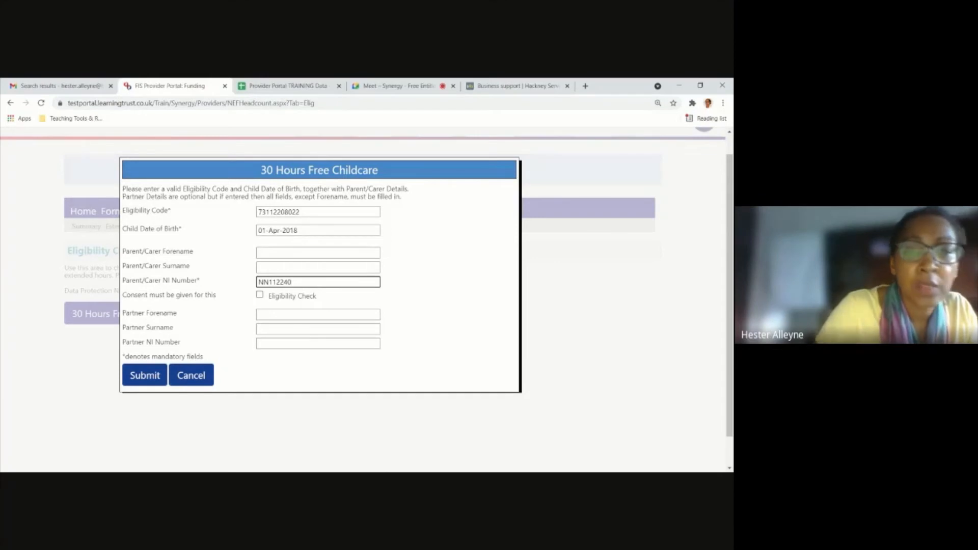
pyautogui.click(260, 295)
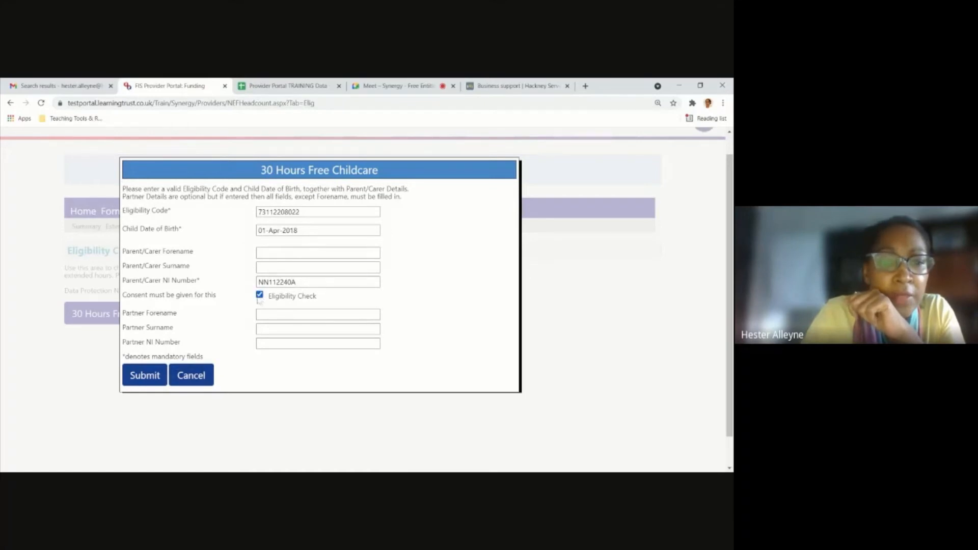
pyautogui.click(145, 376)
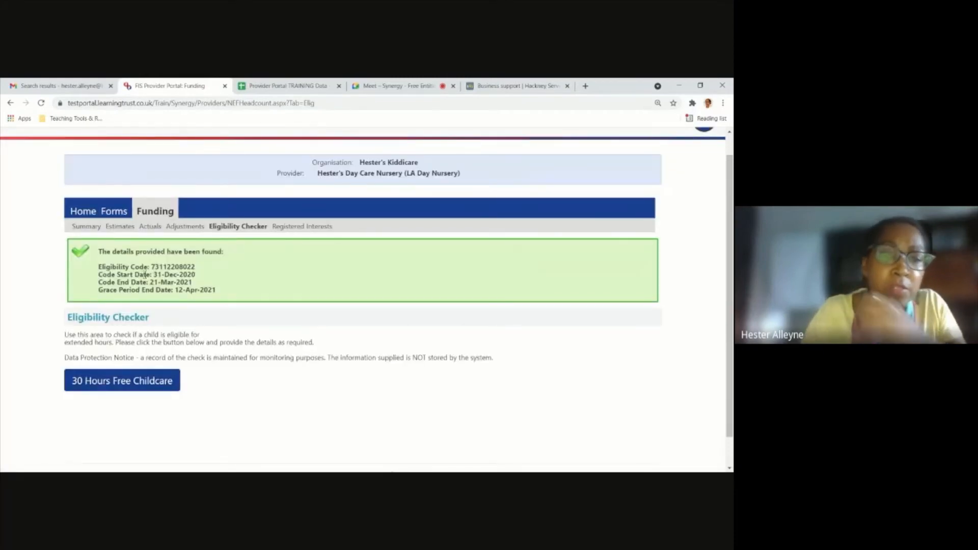
# Examine the eligibility check result, highlighting the eligibility code, code start date, code end date and grace period end date.
pyautogui.scroll(-1, 145, 275)
pyautogui.scroll(-1, 145, 275)
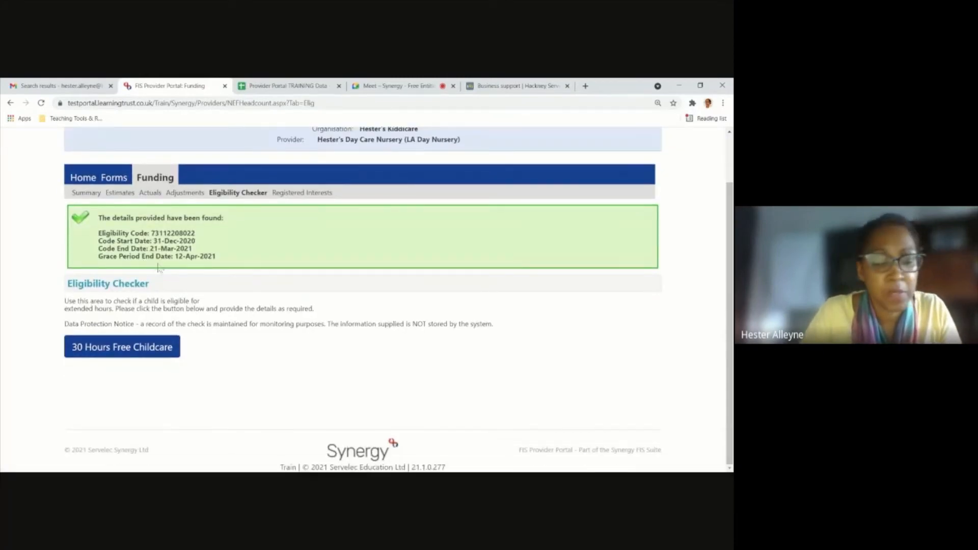
pyautogui.hotkey('ctrl', '+')
pyautogui.hotkey('ctrl', '+')
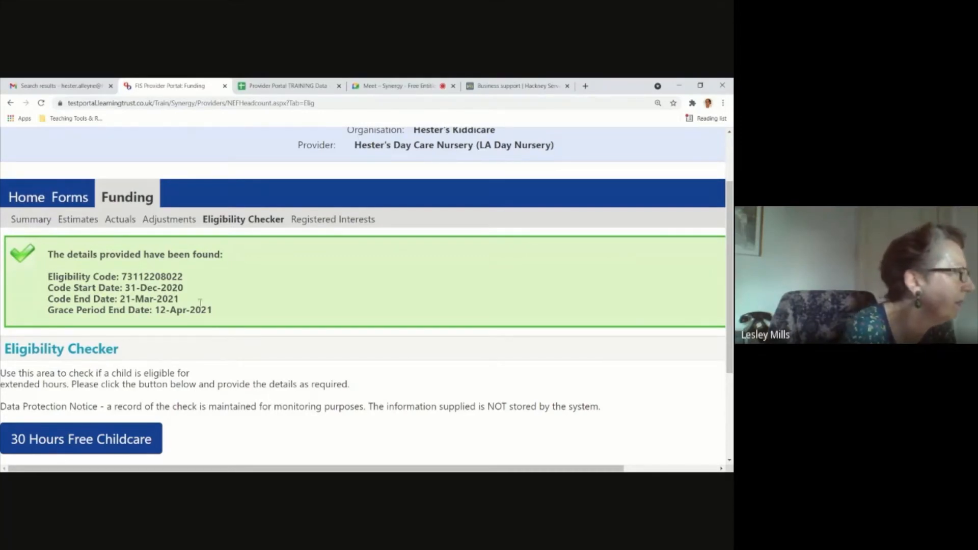
pyautogui.moveTo(130, 287); pyautogui.dragTo(185, 300)
pyautogui.click(185, 299)
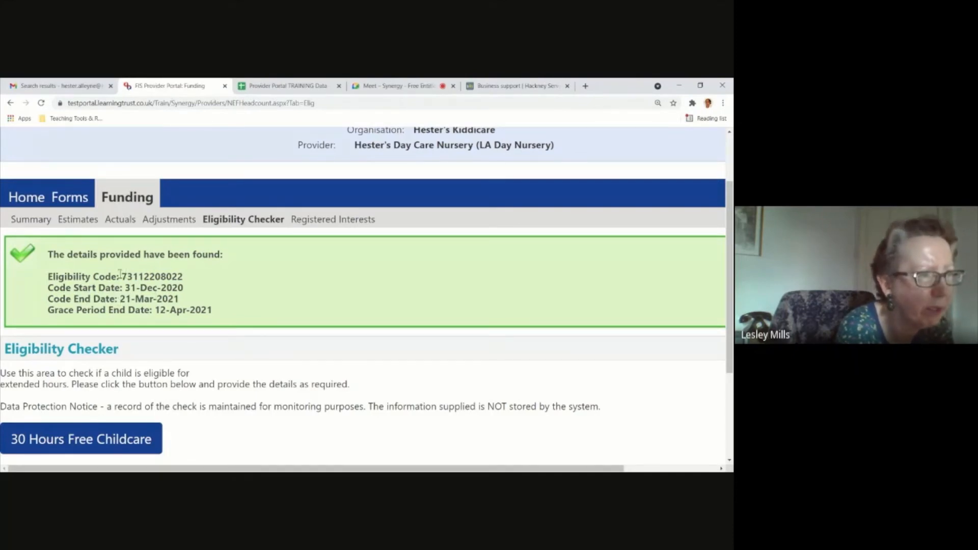
pyautogui.moveTo(119, 275); pyautogui.dragTo(226, 279)
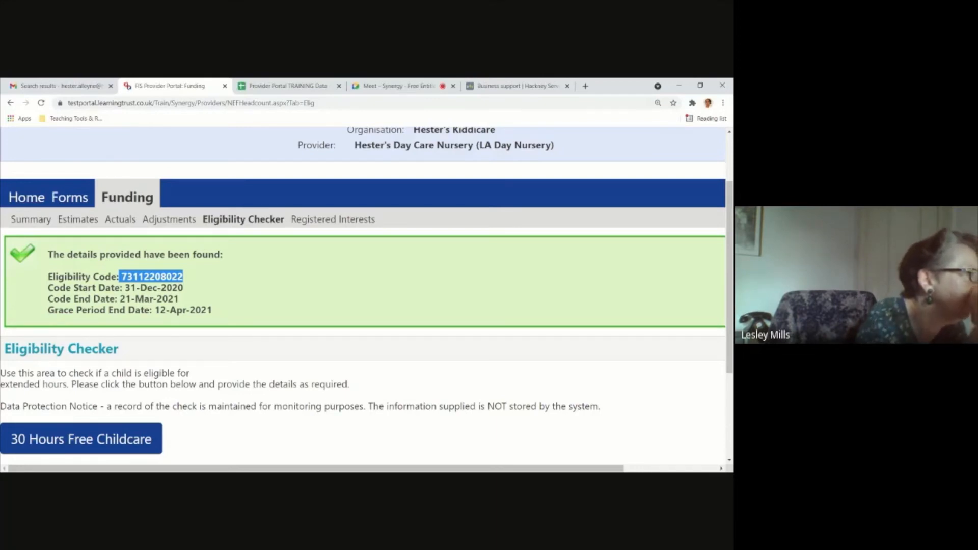
pyautogui.click(220, 284)
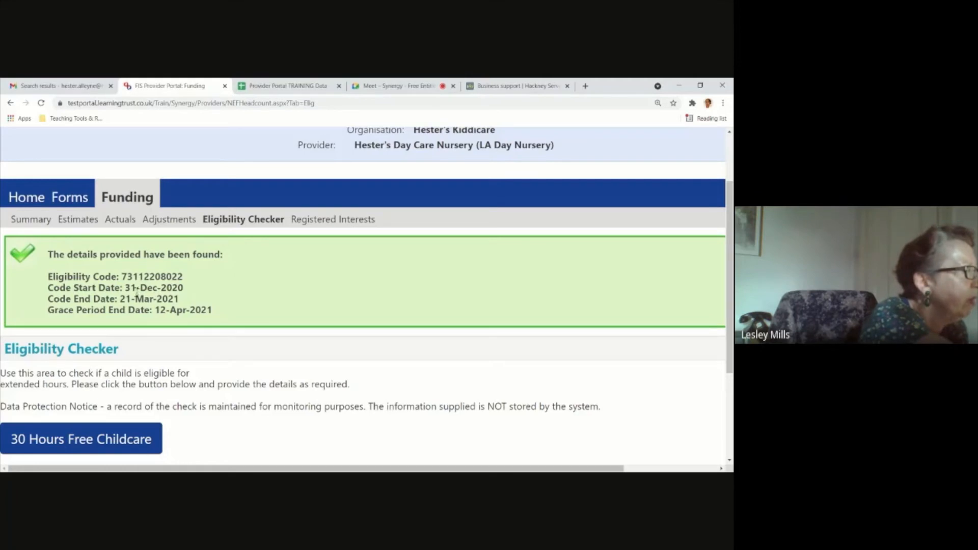
pyautogui.moveTo(124, 288); pyautogui.dragTo(183, 288)
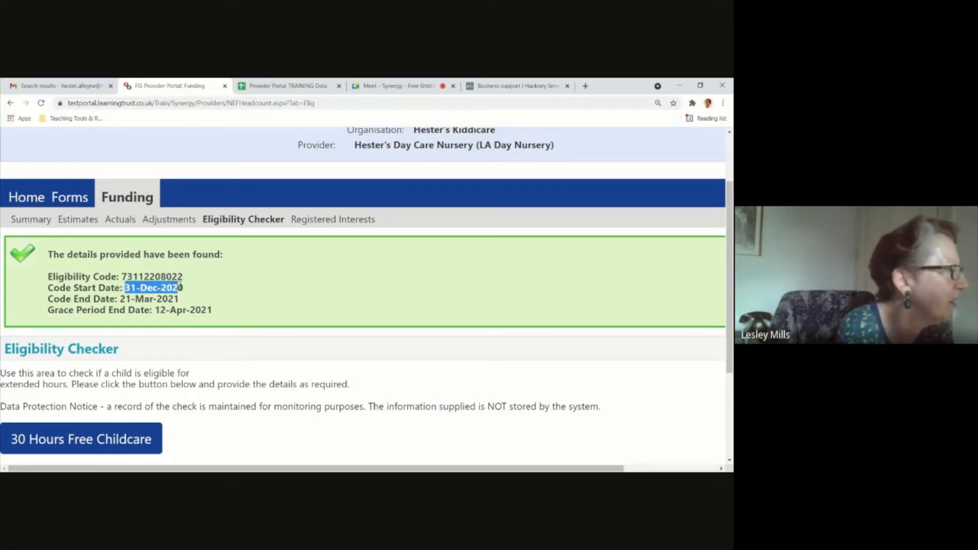
pyautogui.moveTo(120, 299); pyautogui.dragTo(181, 299)
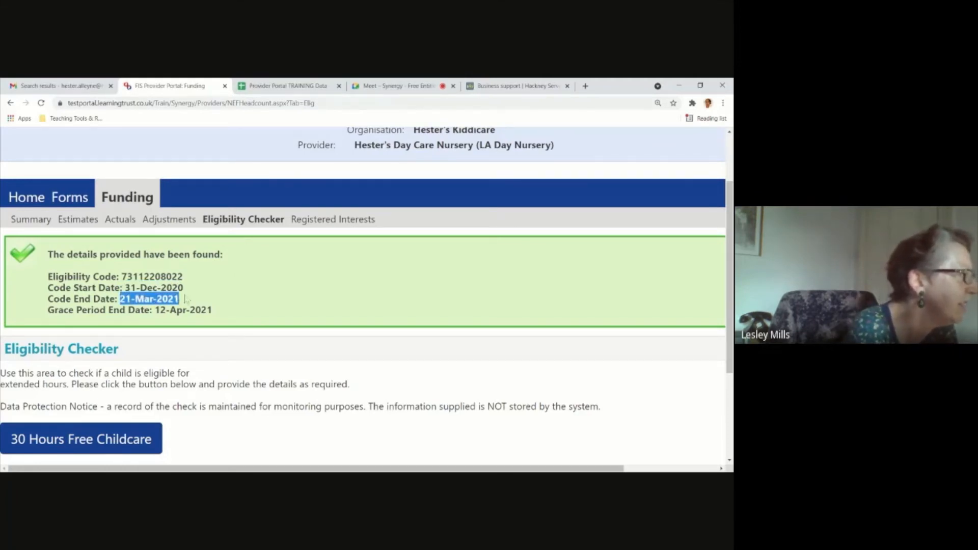
pyautogui.moveTo(153, 310); pyautogui.dragTo(226, 317)
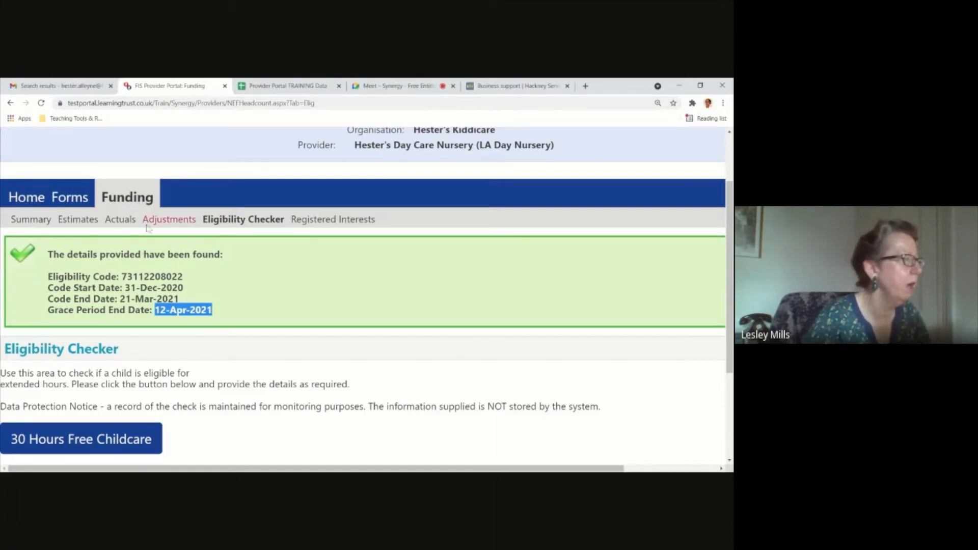
pyautogui.hotkey('ctrl', '-')
pyautogui.hotkey('ctrl', '-')
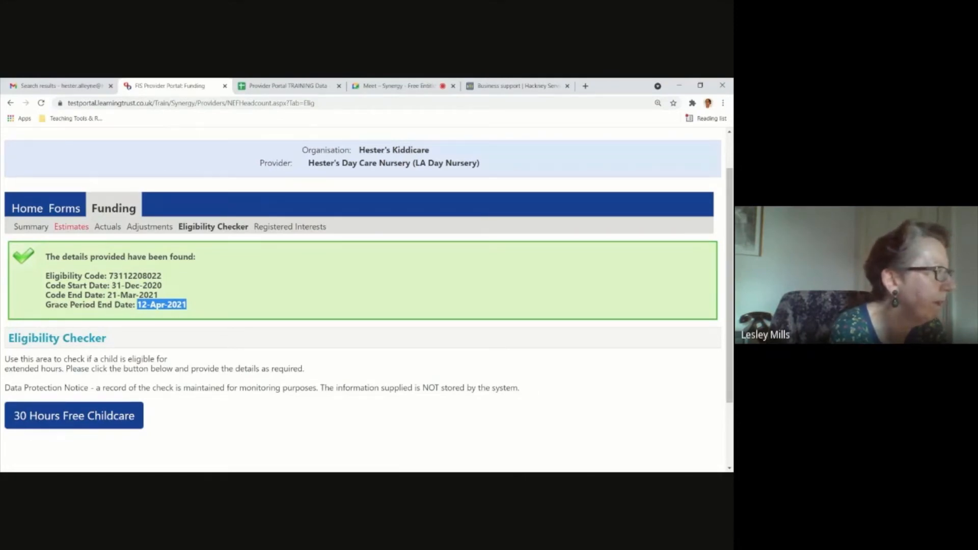
pyautogui.click(181, 399)
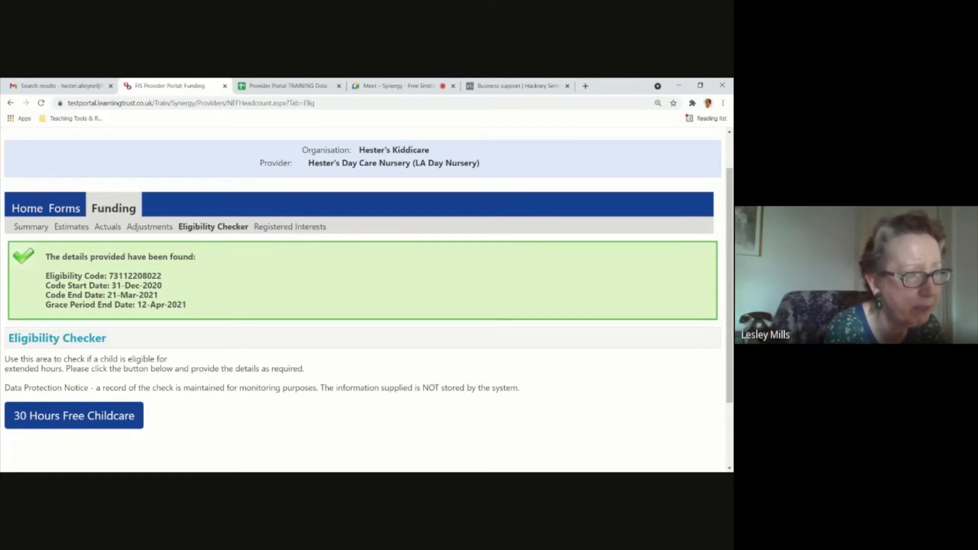
# Reopen a blank 30 Hours Free Childcare form in the Eligibility Checker, review its fields and cancel it.
pyautogui.click(203, 233)
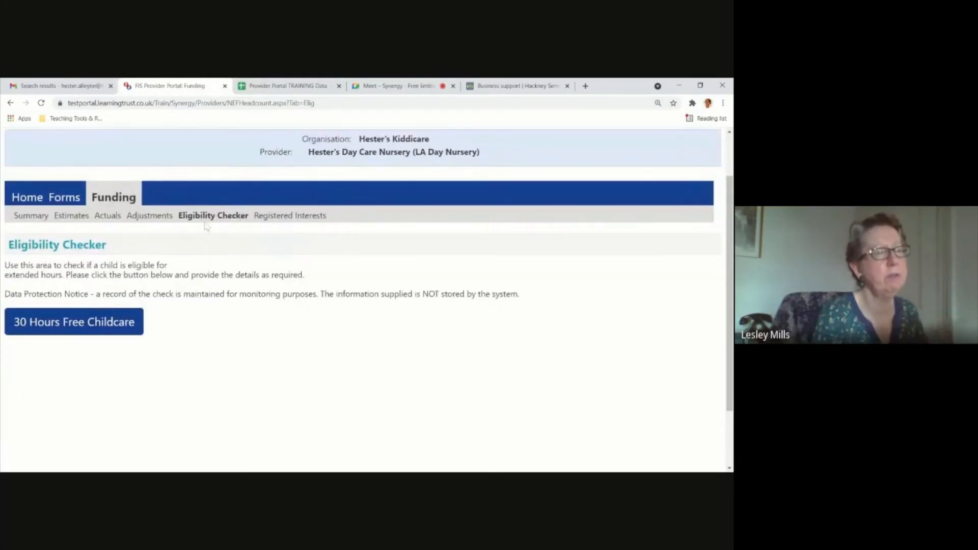
pyautogui.hotkey('ctrl', '+')
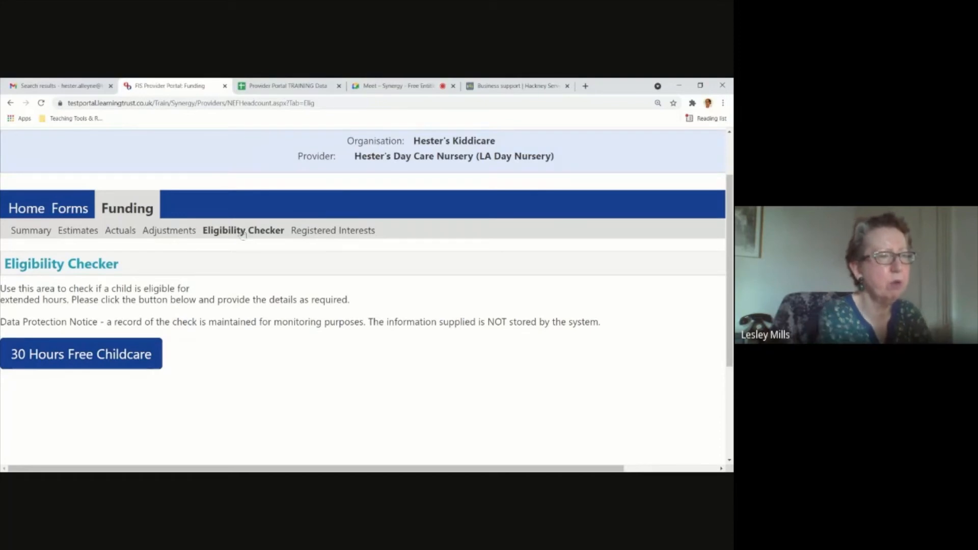
pyautogui.click(82, 354)
pyautogui.moveTo(287, 188); pyautogui.dragTo(260, 151)
pyautogui.click(286, 264)
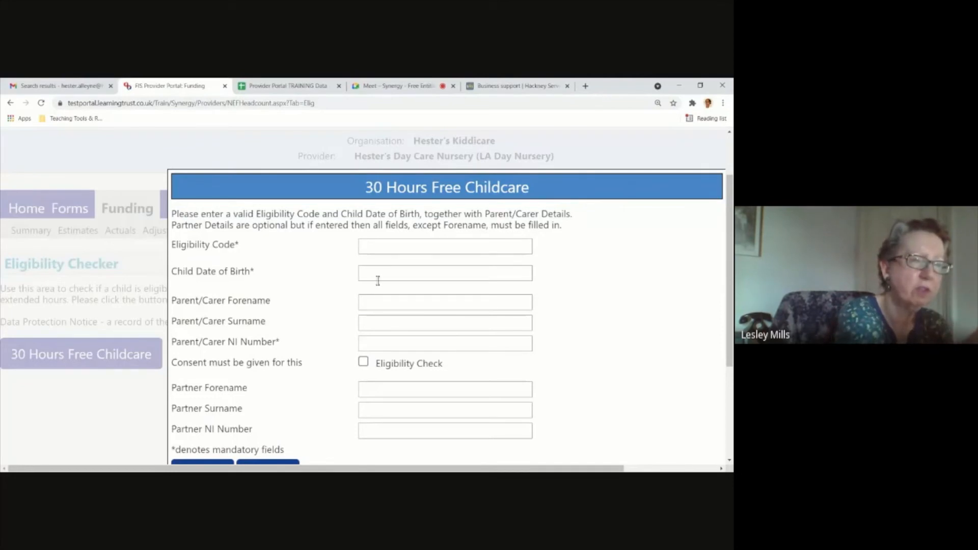
pyautogui.scroll(-1, 476, 320)
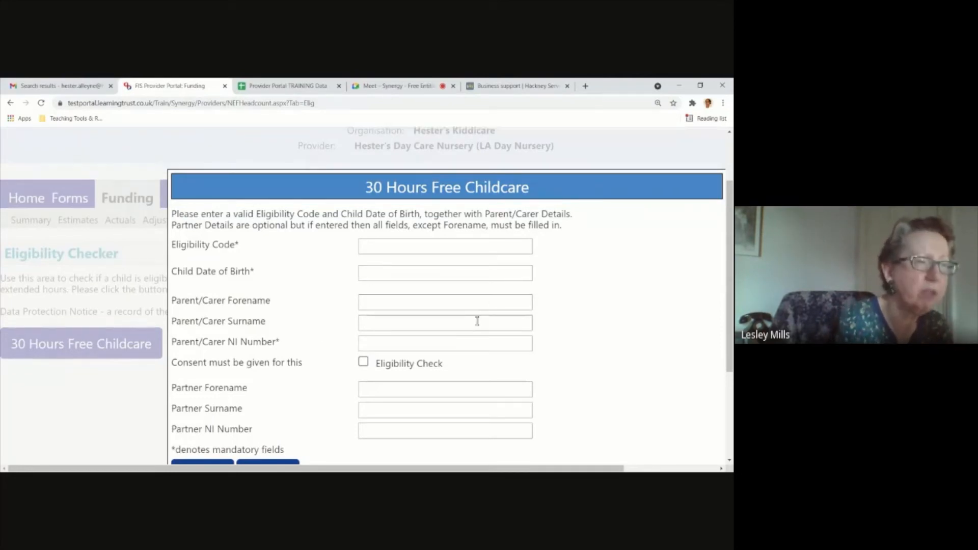
pyautogui.scroll(-1, 477, 324)
pyautogui.scroll(1, 450, 328)
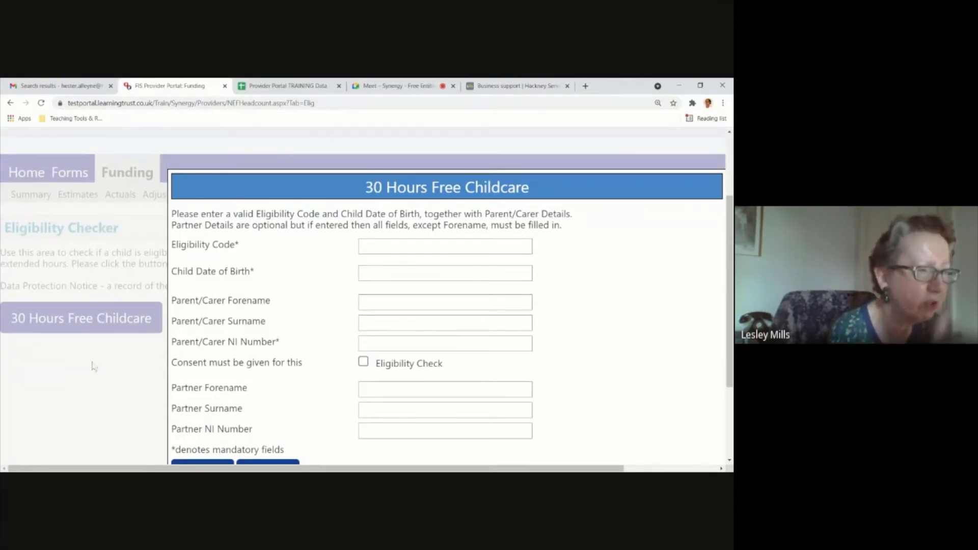
pyautogui.hotkey('ctrl', '-')
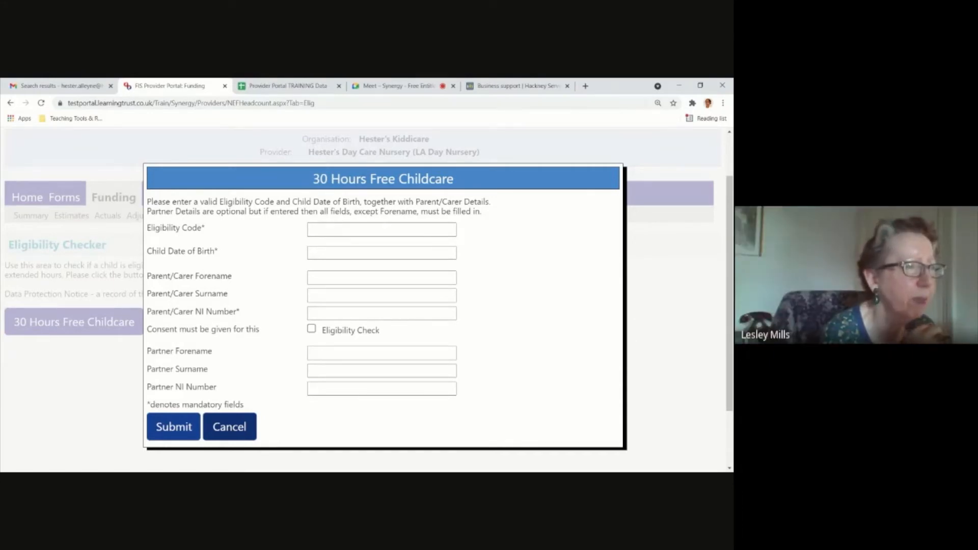
pyautogui.click(249, 429)
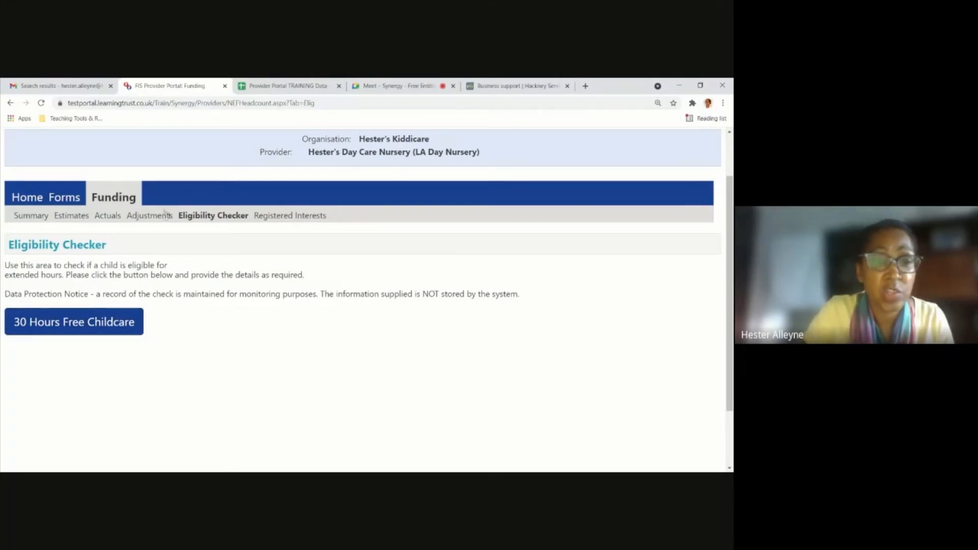
# Open the 3 & 4 Year Old estimate for the 21-22 Summer Term in the funding Estimates.
pyautogui.click(81, 221)
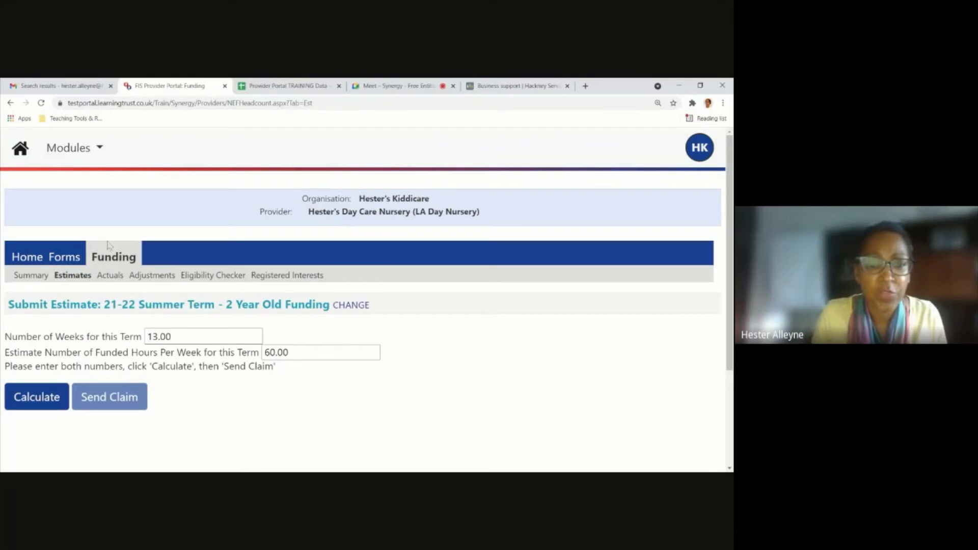
pyautogui.scroll(-1, 248, 295)
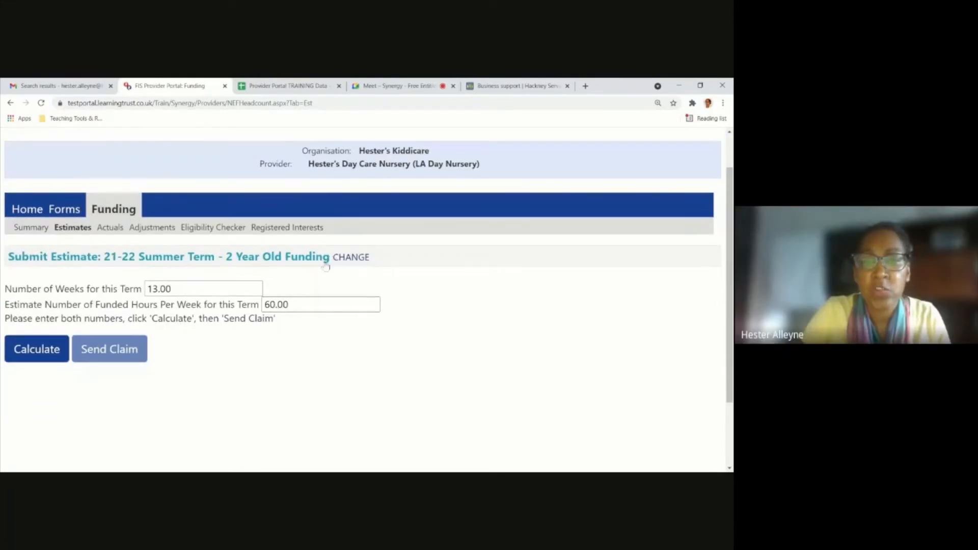
pyautogui.click(350, 261)
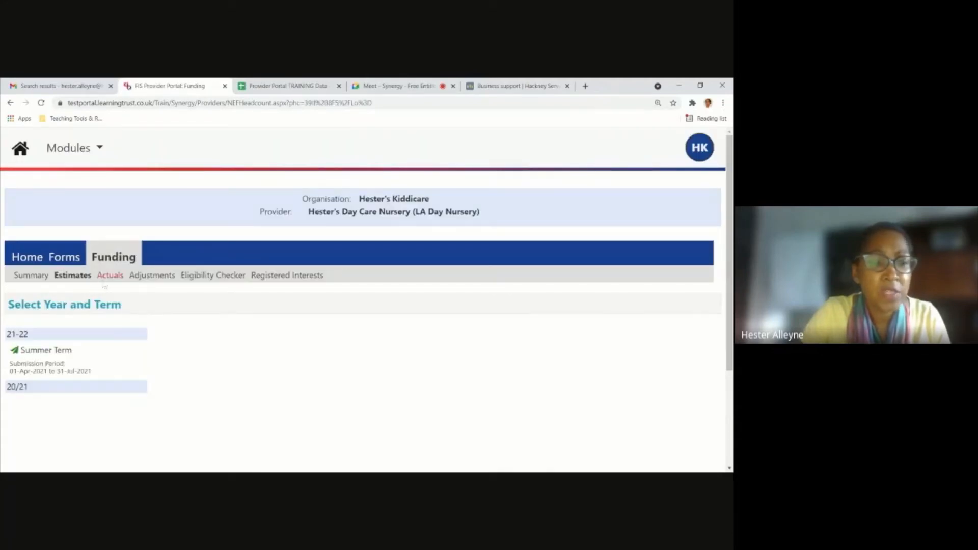
pyautogui.scroll(-1, 105, 287)
pyautogui.click(61, 287)
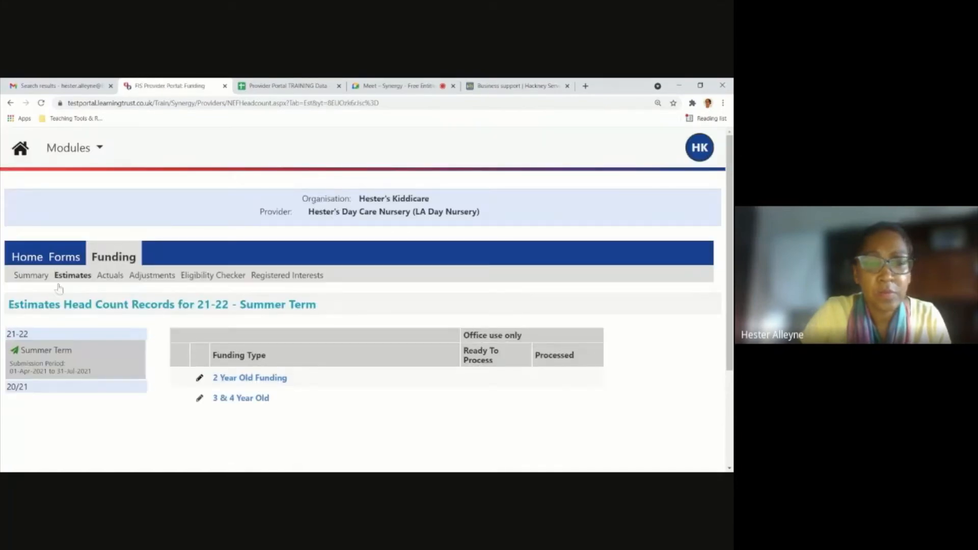
pyautogui.scroll(-2, 273, 387)
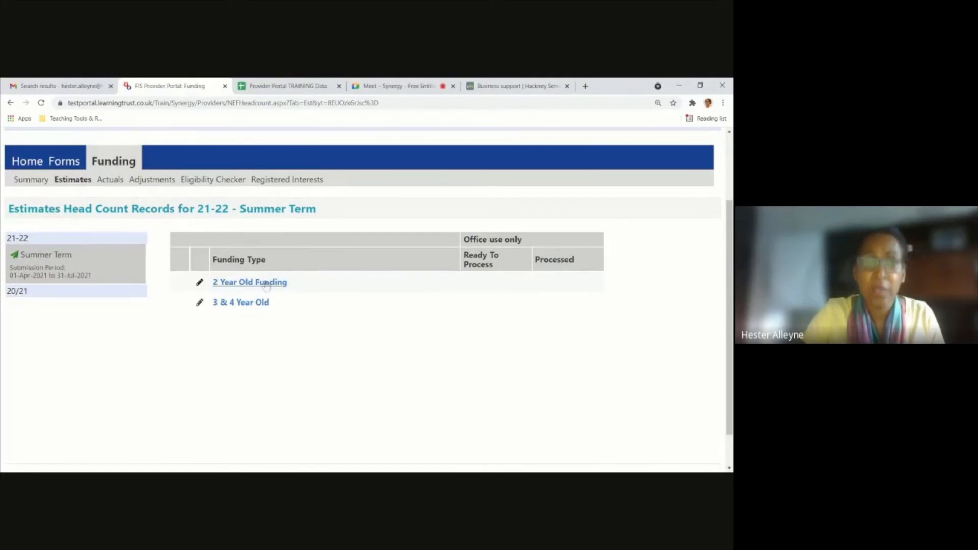
pyautogui.click(250, 305)
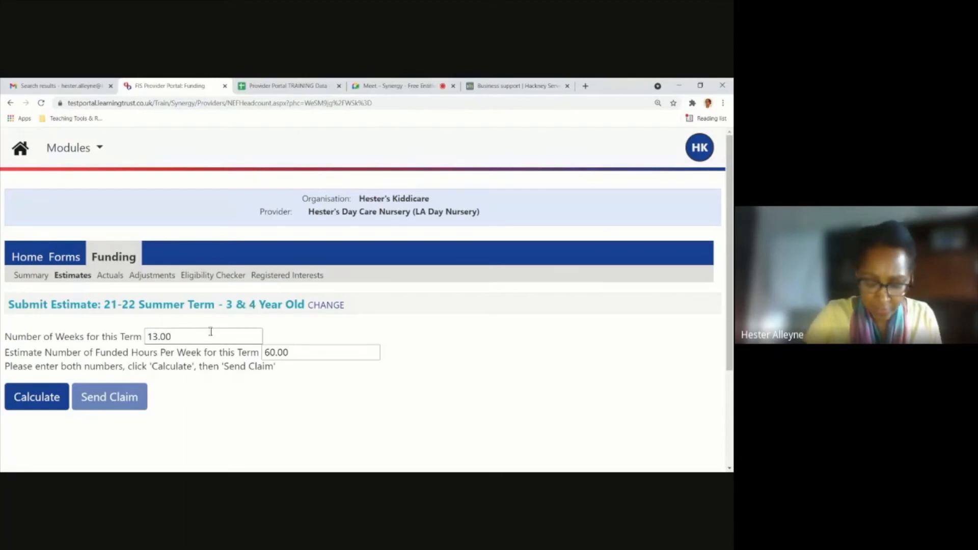
# Calculate the term hours using the prefilled weeks and weekly funded hours, and send the 3 & 4 Year Old estimate claim.
pyautogui.moveTo(200, 336); pyautogui.dragTo(148, 336)
pyautogui.click(297, 352)
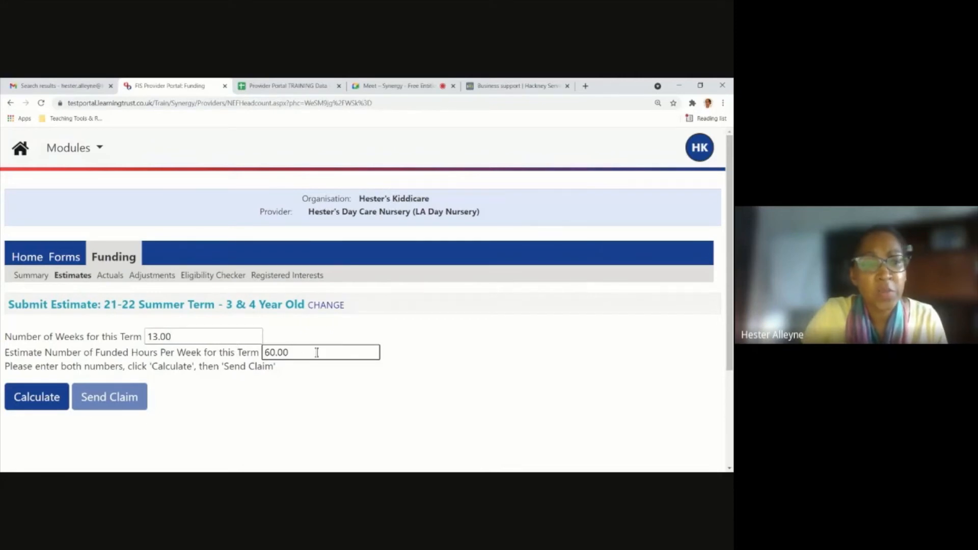
pyautogui.click(62, 401)
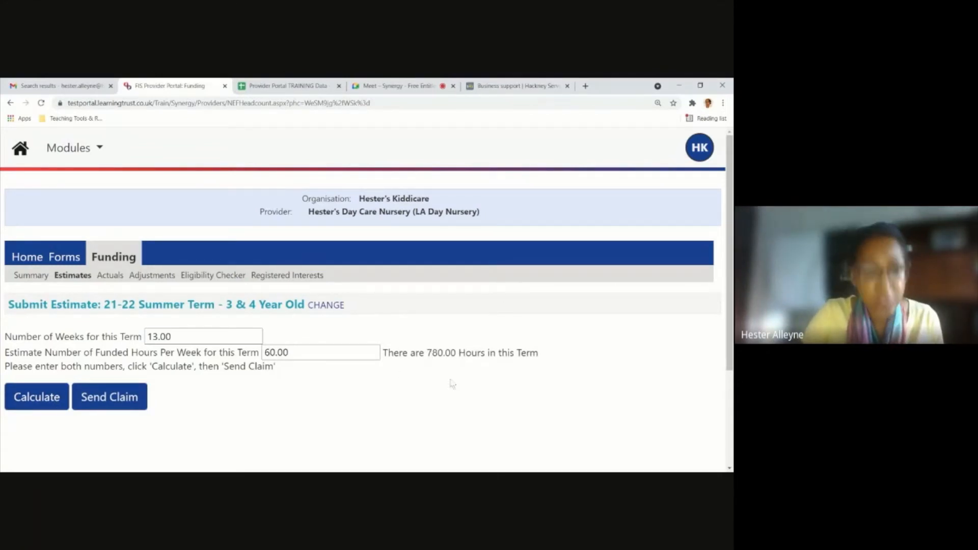
pyautogui.scroll(-1, 431, 391)
pyautogui.click(109, 358)
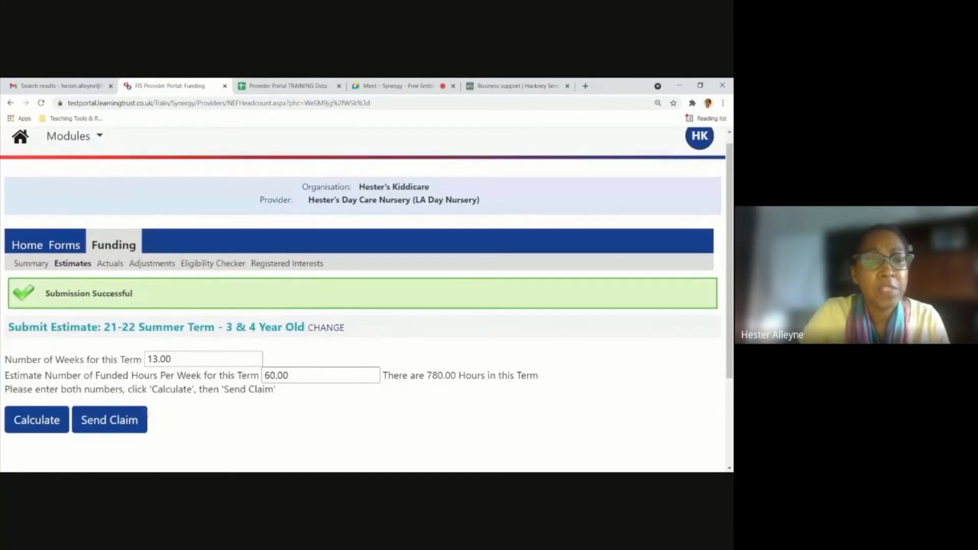
# Review the 21-22 Summer Term 3 & 4 Year Old funding Summary, comparing estimates with actuals, and return to Estimates.
pyautogui.click(44, 271)
pyautogui.scroll(-4, 308, 347)
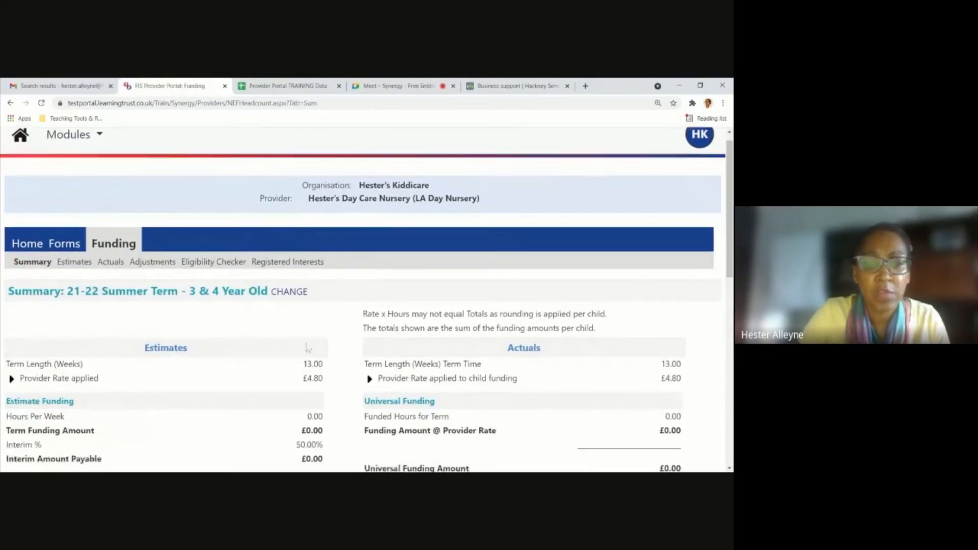
pyautogui.scroll(4, 256, 278)
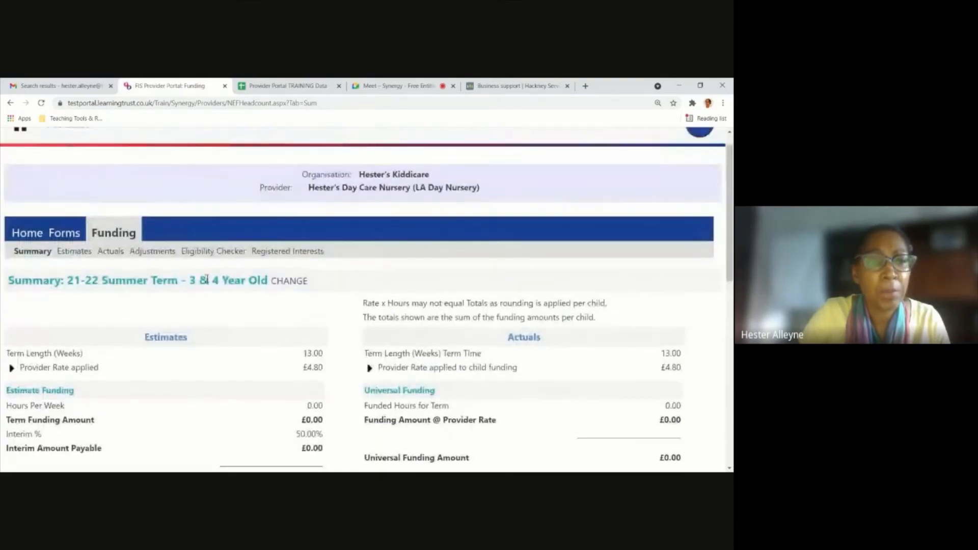
pyautogui.click(74, 251)
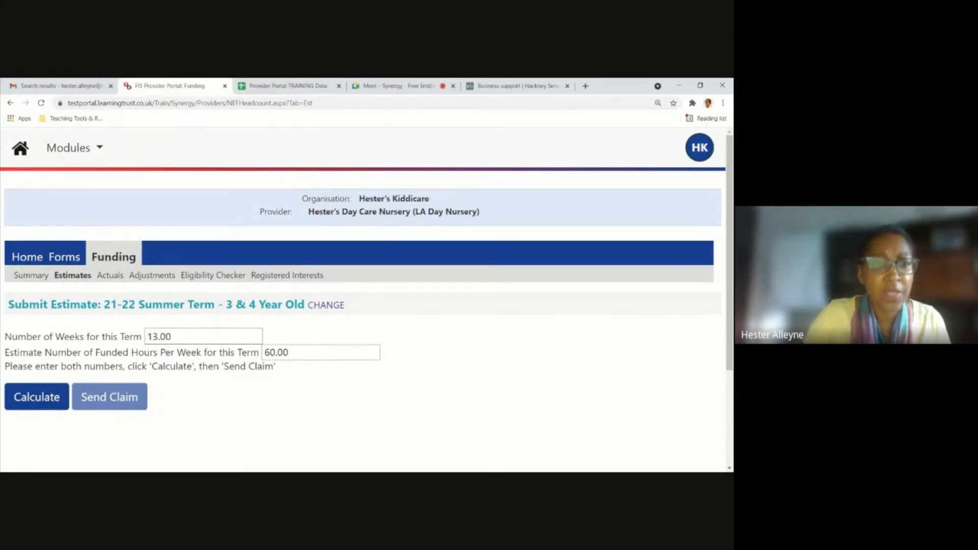
# Open the new, unsubmitted child's record in the 21-22 Summer Term 3 & 4 Year Old Actuals.
pyautogui.click(110, 277)
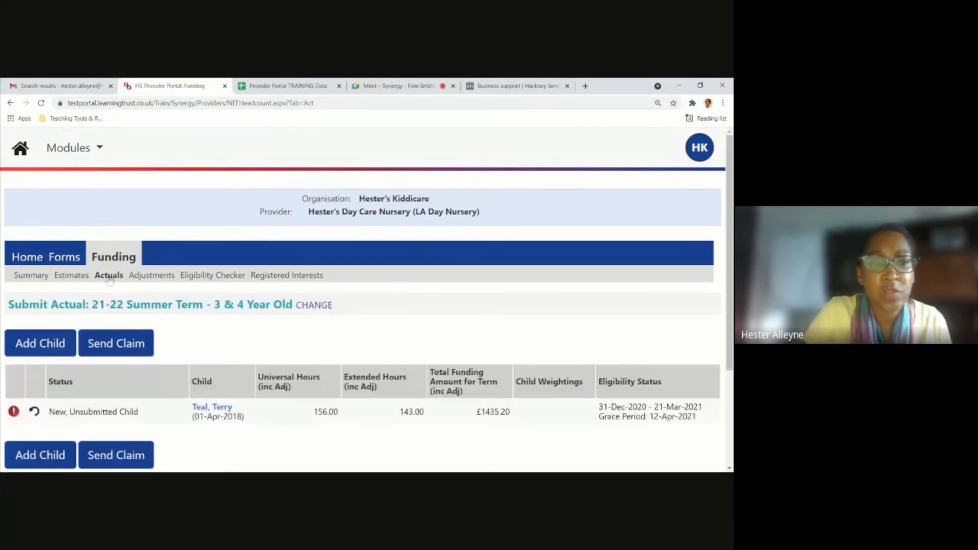
pyautogui.scroll(-1, 148, 292)
pyautogui.scroll(-2, 148, 292)
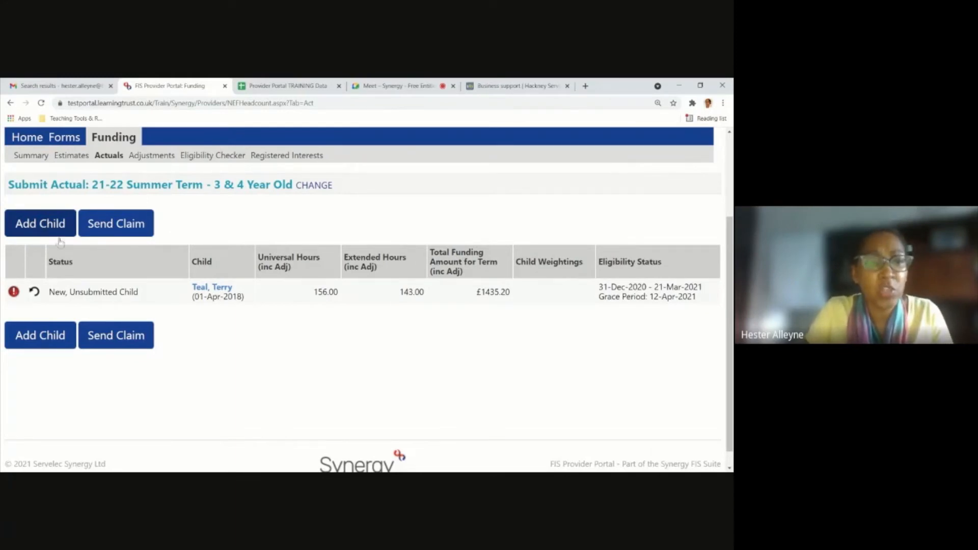
pyautogui.click(211, 288)
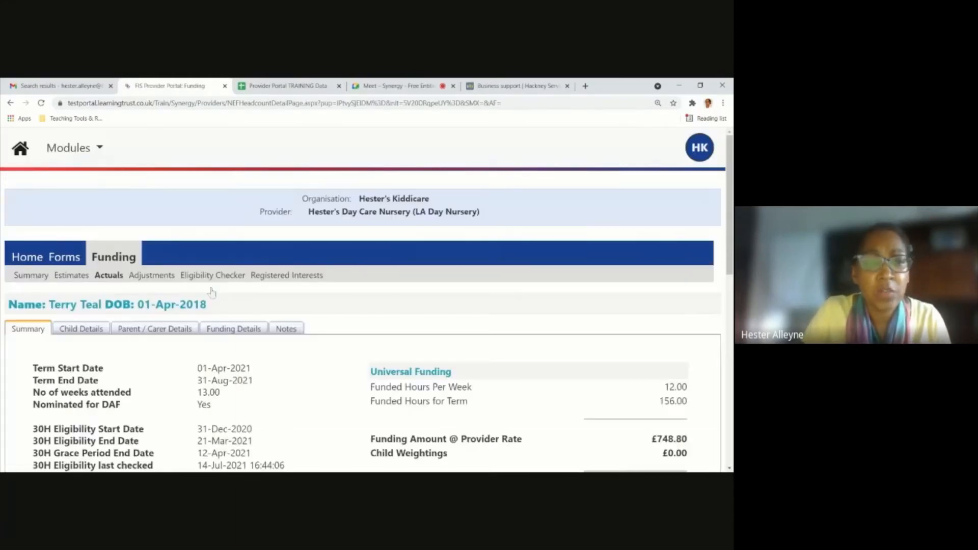
# Review the child's Summary, covering term dates, 30H eligibility dates, provider rate, universal funding and extended funding.
pyautogui.scroll(-2, 211, 295)
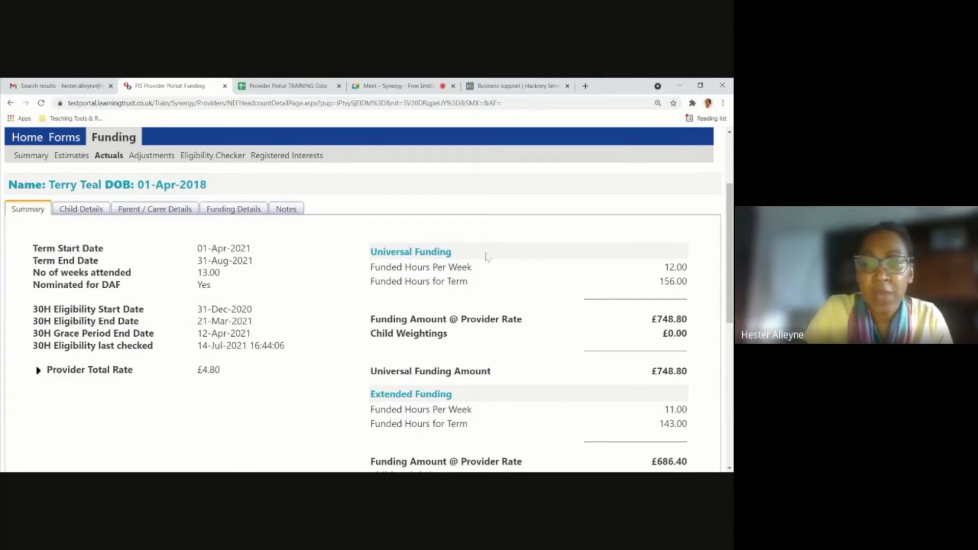
pyautogui.scroll(-2, 595, 389)
pyautogui.scroll(-1, 597, 413)
pyautogui.scroll(3, 576, 402)
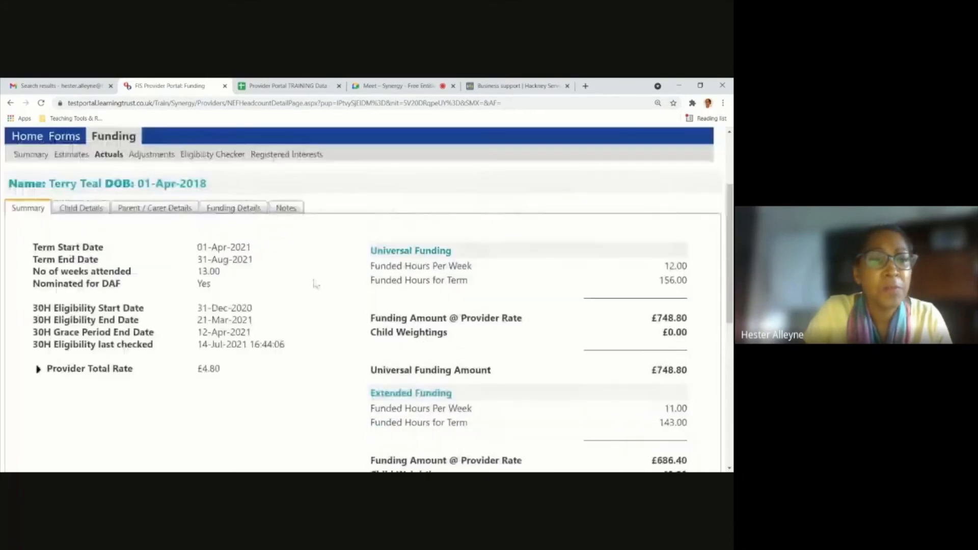
# Review the child's personal details, checking the mandatory first address line and postcode.
pyautogui.click(98, 208)
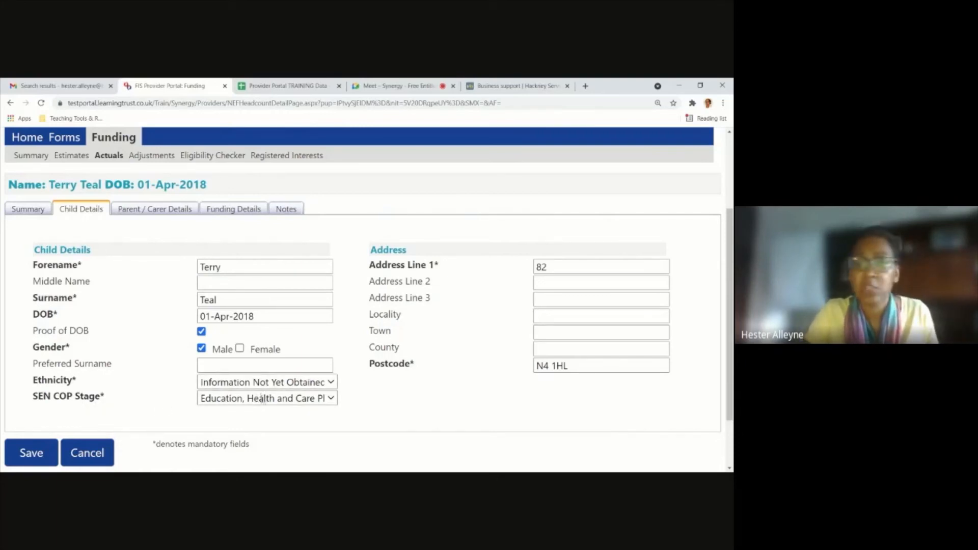
pyautogui.click(571, 269)
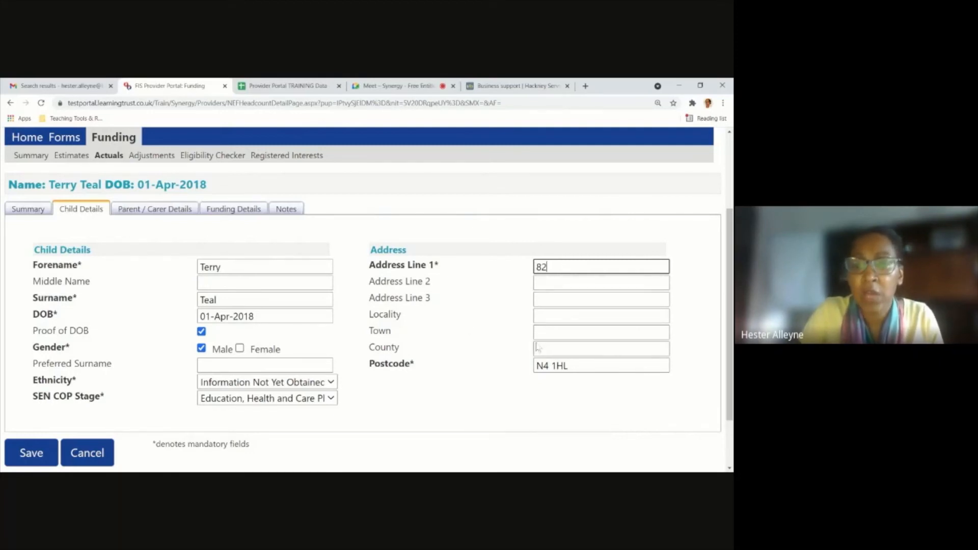
pyautogui.click(578, 366)
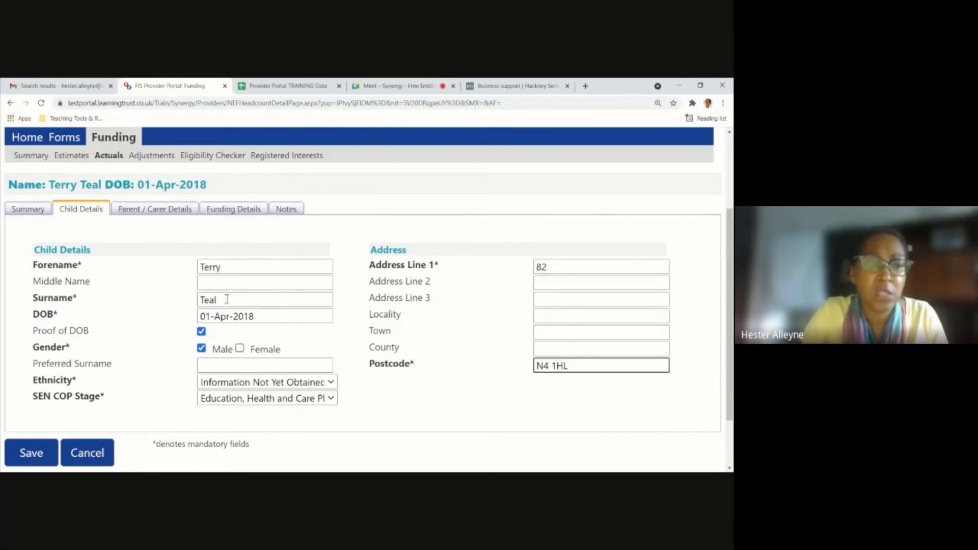
# Review the Parent / Carer Details, including the date of birth, NI number and eligibility-checking consent options.
pyautogui.click(154, 211)
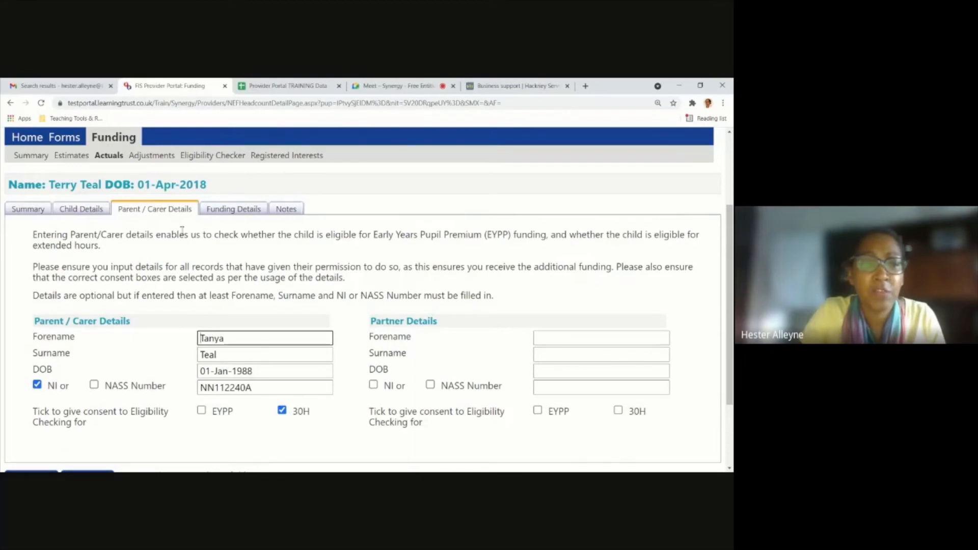
pyautogui.scroll(1, 194, 249)
pyautogui.scroll(-3, 194, 249)
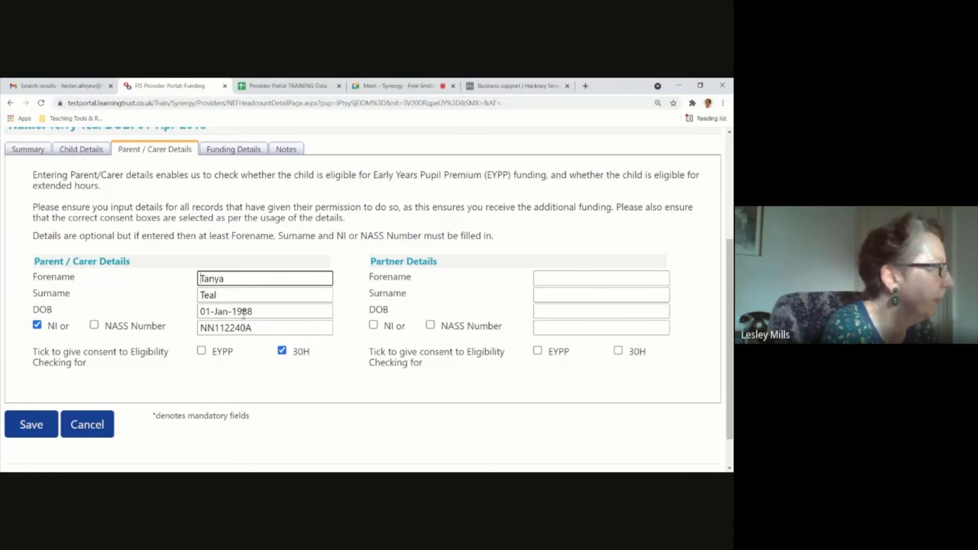
pyautogui.click(260, 311)
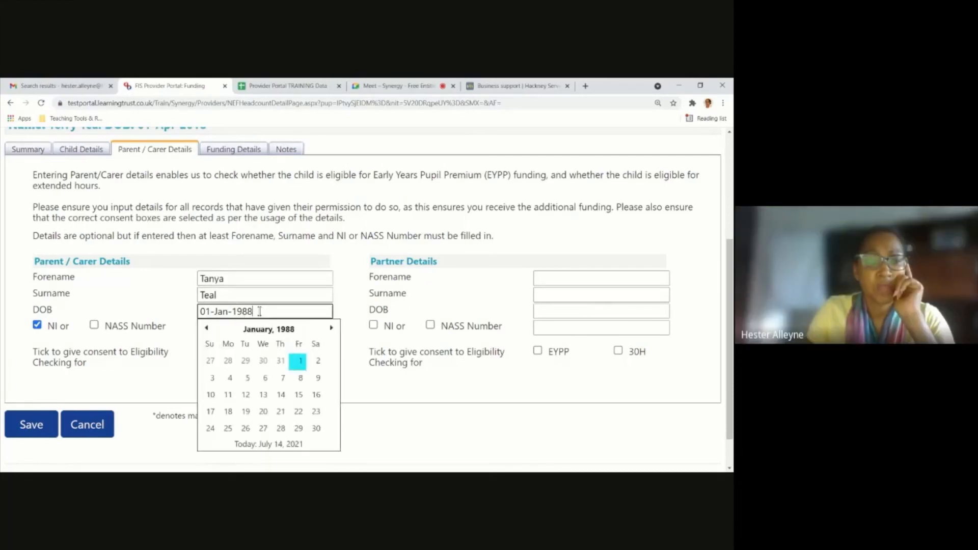
pyautogui.click(151, 379)
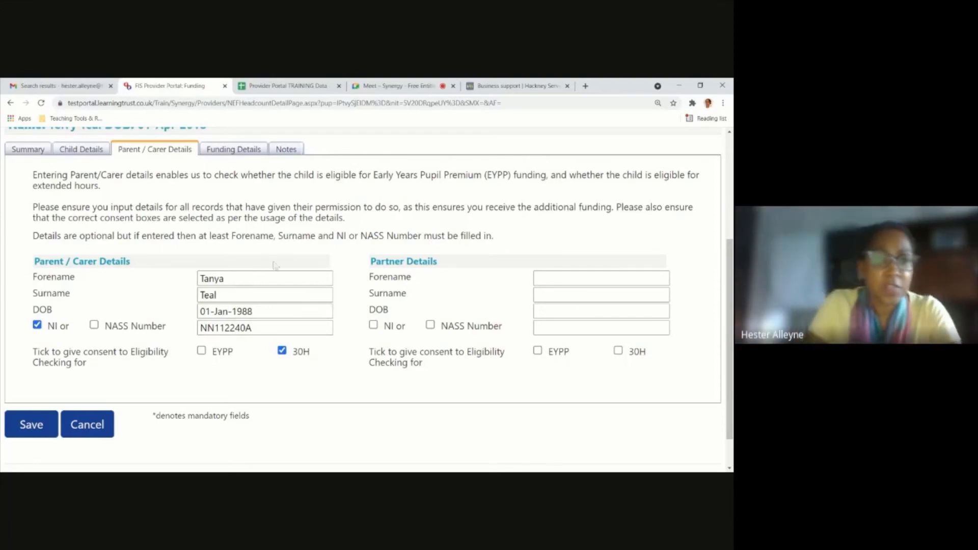
# Apply the default term dates in the child's Funding Details.
pyautogui.click(242, 152)
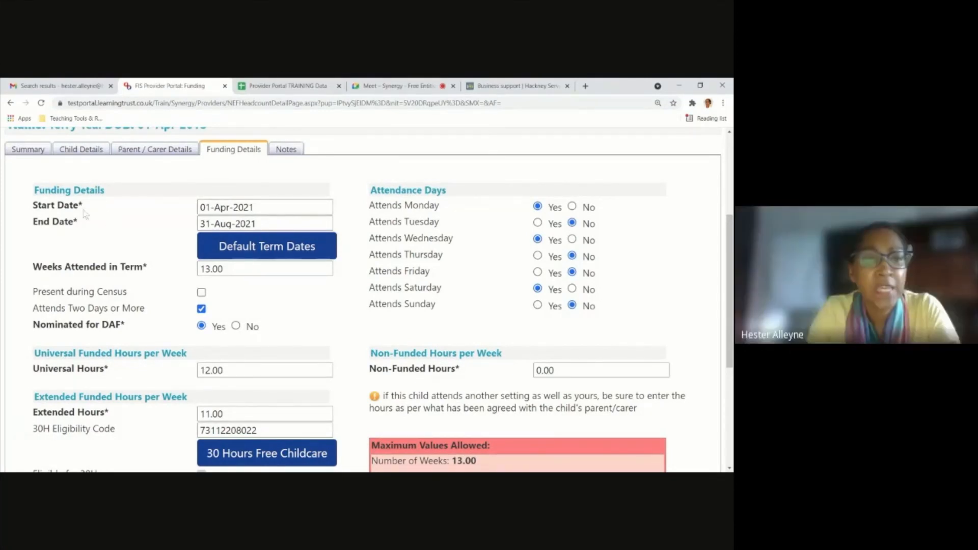
pyautogui.click(282, 253)
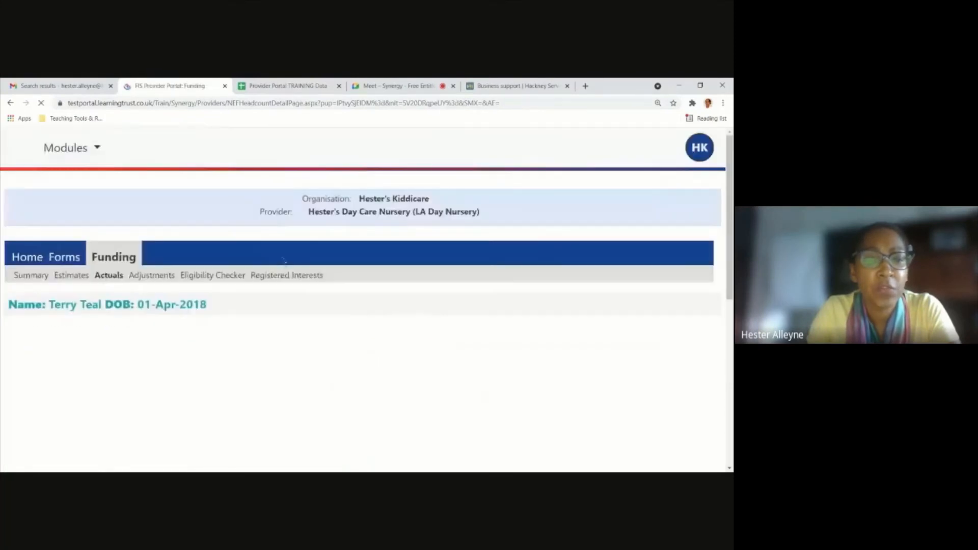
pyautogui.scroll(-2, 234, 283)
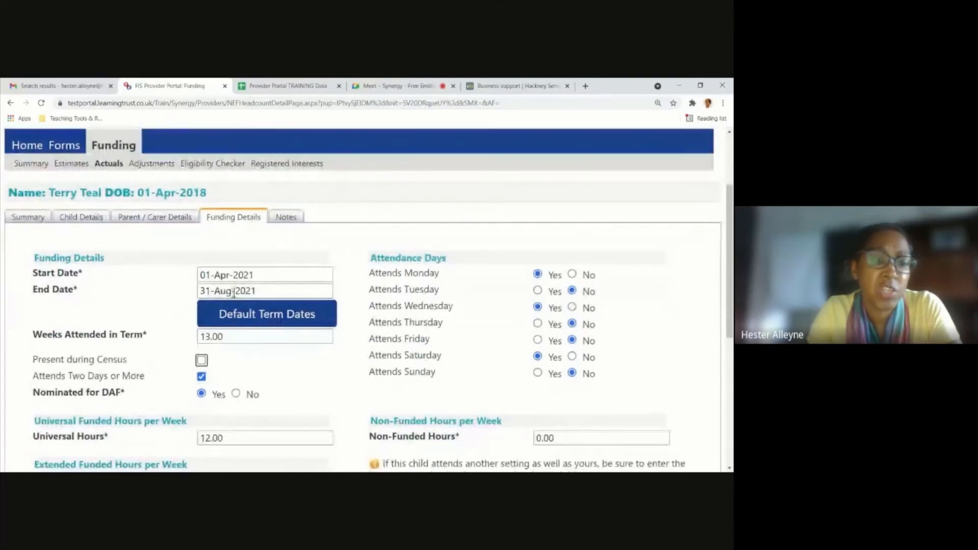
# Set both the child's universal hours and extended hours to 15 per week.
pyautogui.scroll(-2, 233, 295)
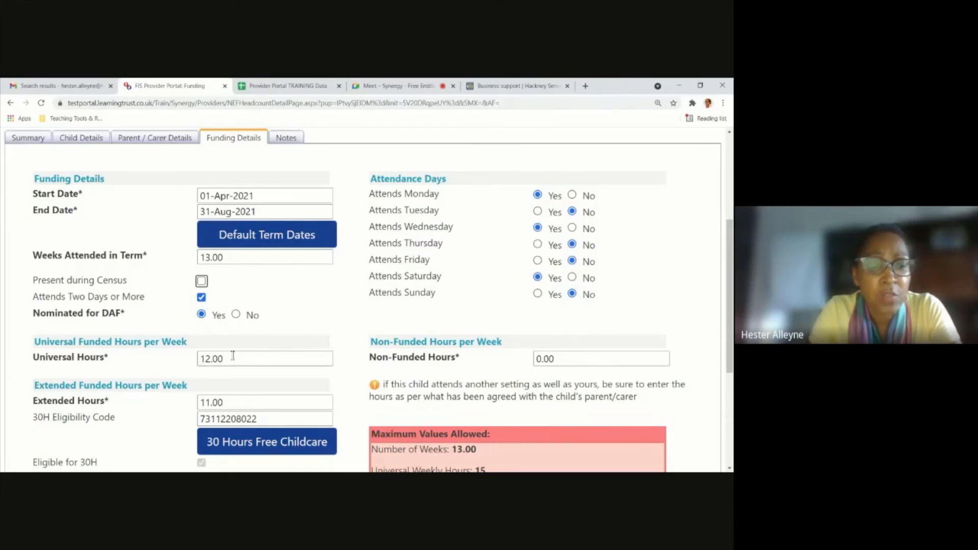
pyautogui.moveTo(233, 355); pyautogui.dragTo(187, 365)
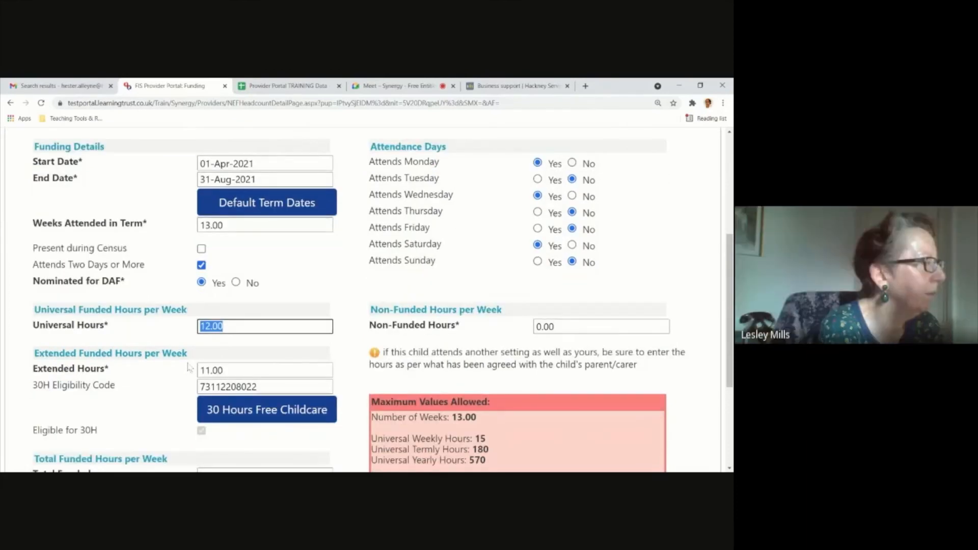
pyautogui.scroll(-1, 188, 367)
pyautogui.write('15')
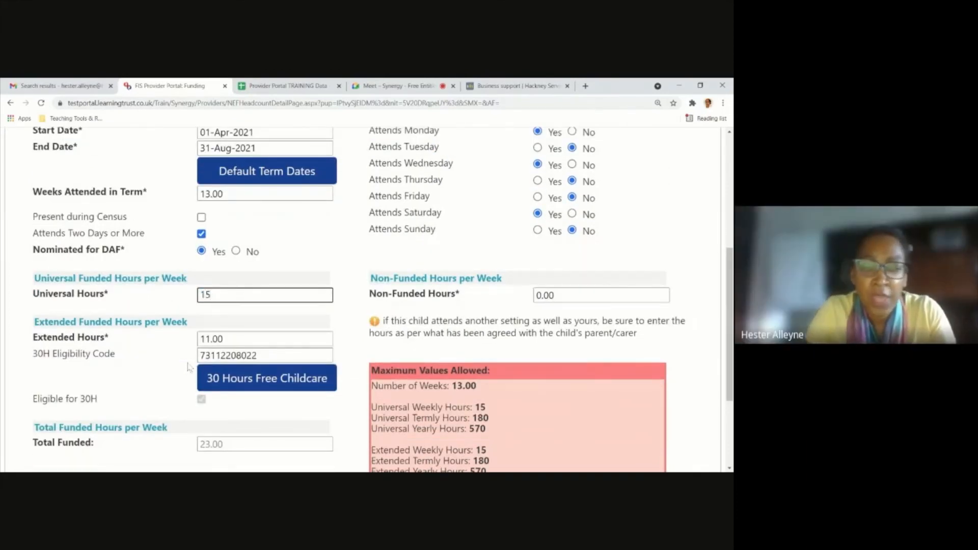
pyautogui.click(155, 372)
pyautogui.moveTo(237, 337); pyautogui.dragTo(184, 335)
pyautogui.write('15')
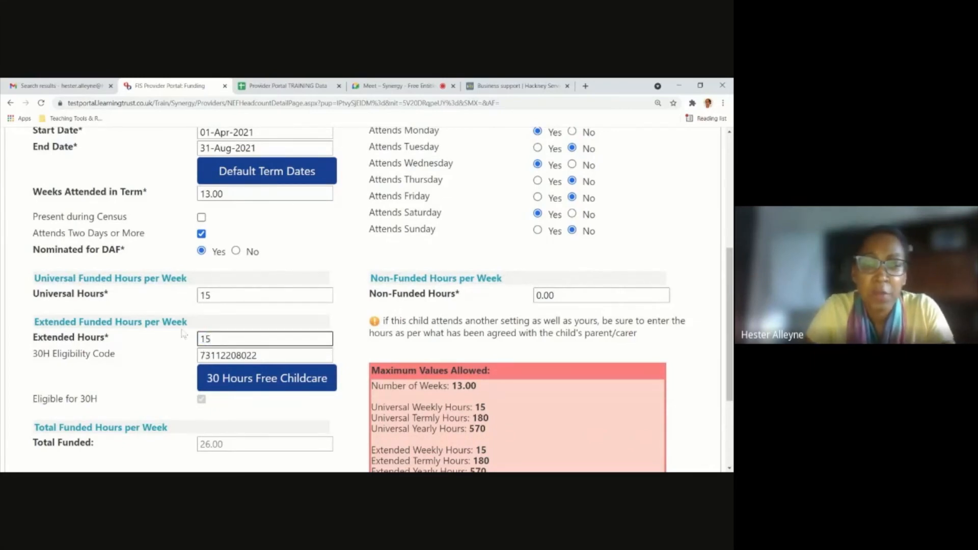
pyautogui.click(184, 334)
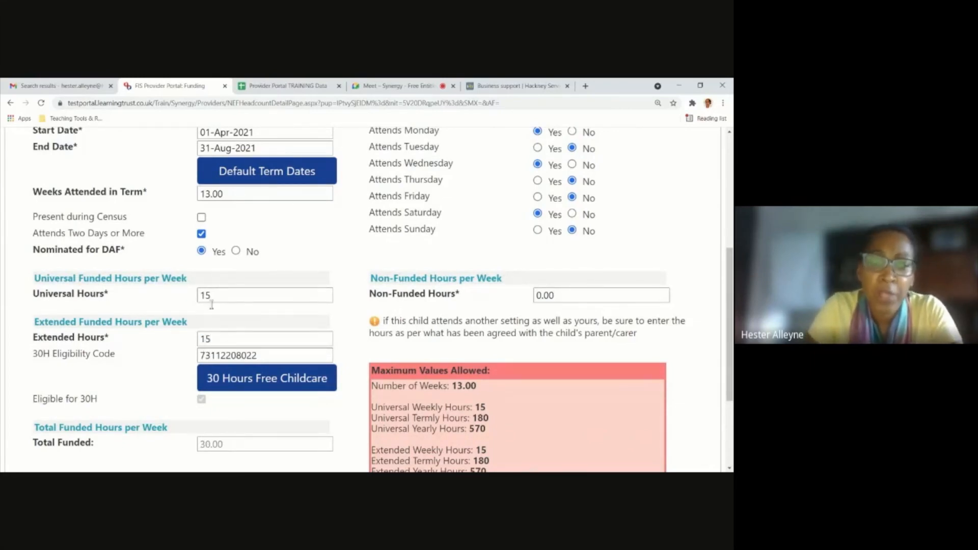
pyautogui.click(243, 299)
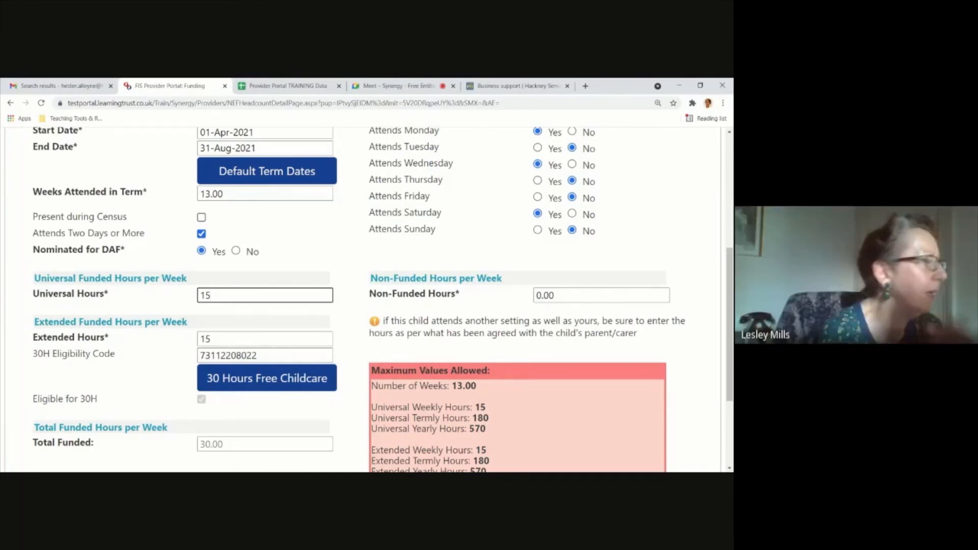
# Mark the child as present during census and review the DAF nomination, funded hours and maximum values allowed.
pyautogui.click(201, 217)
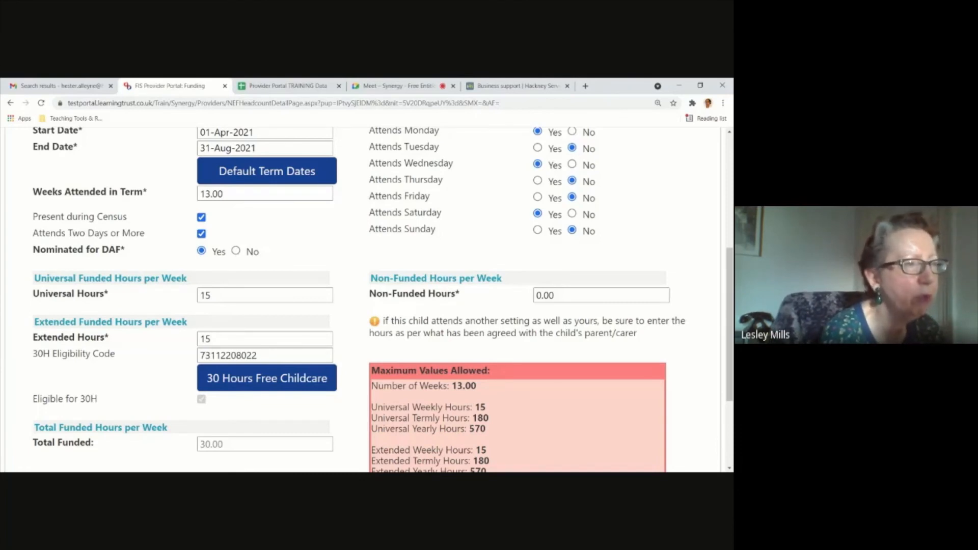
pyautogui.click(230, 297)
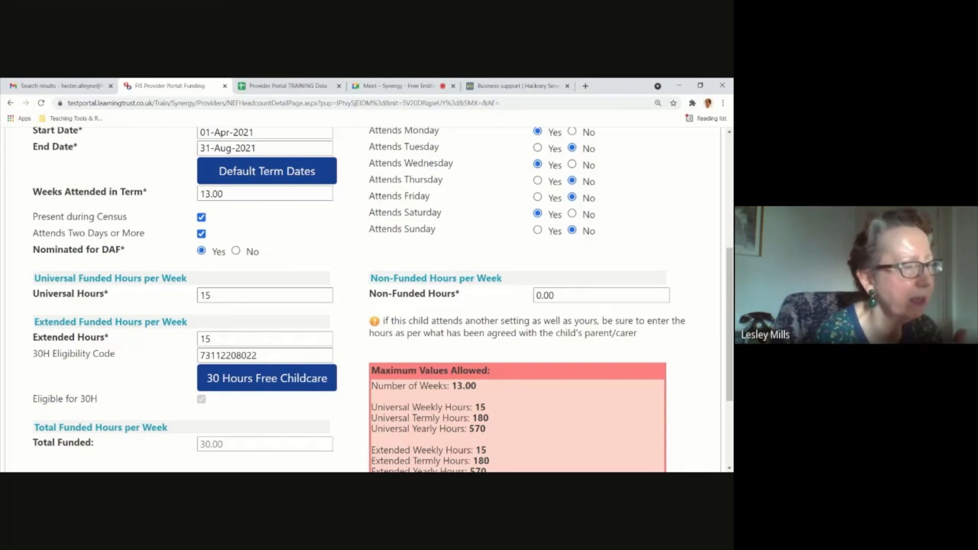
pyautogui.scroll(-1, 253, 346)
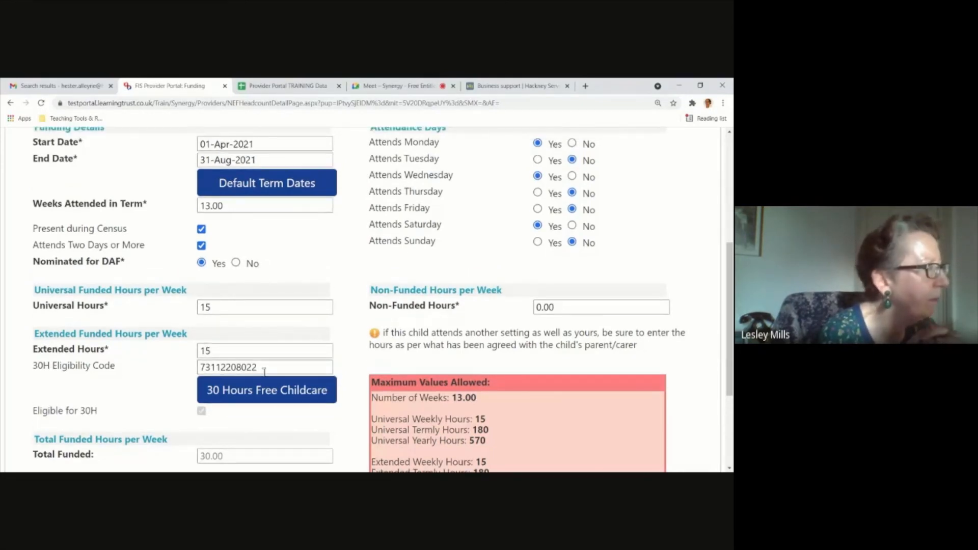
pyautogui.scroll(-1, 270, 398)
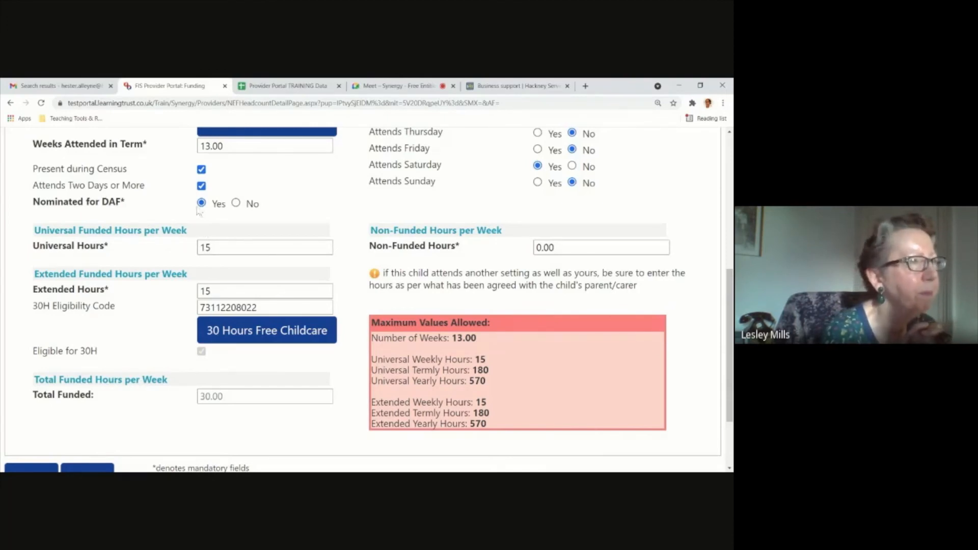
pyautogui.scroll(1, 214, 218)
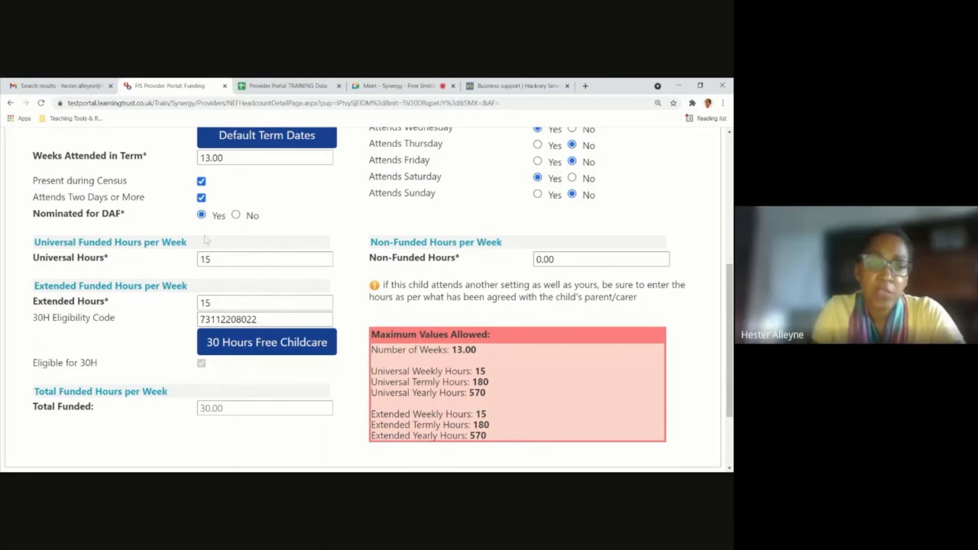
pyautogui.scroll(-1, 224, 352)
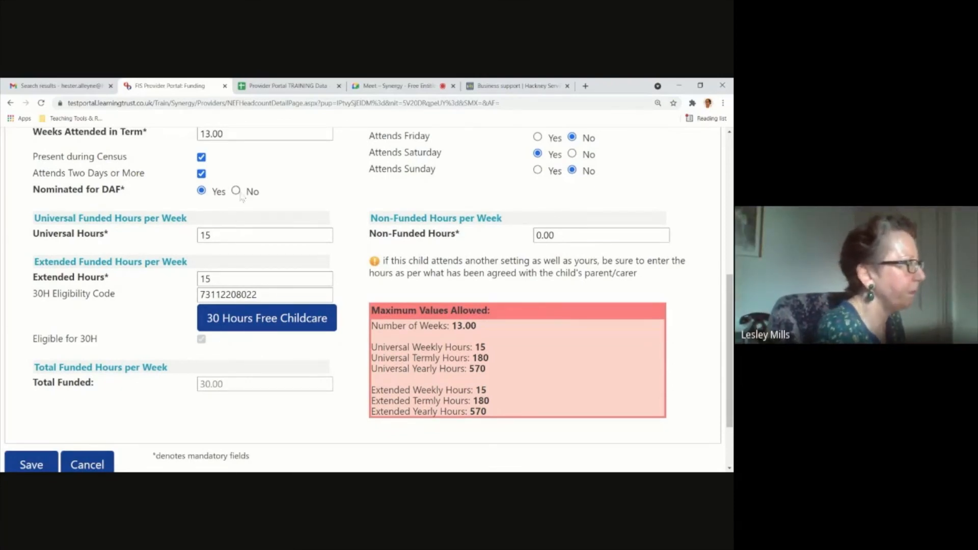
pyautogui.scroll(1, 239, 211)
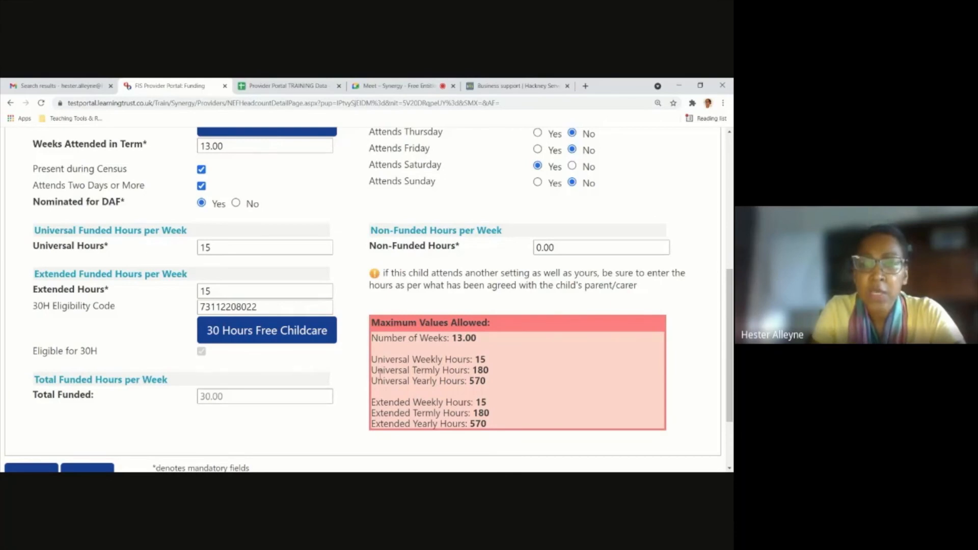
# Set the child's Tuesday attendance to Yes in the Attendance Days.
pyautogui.scroll(1, 601, 280)
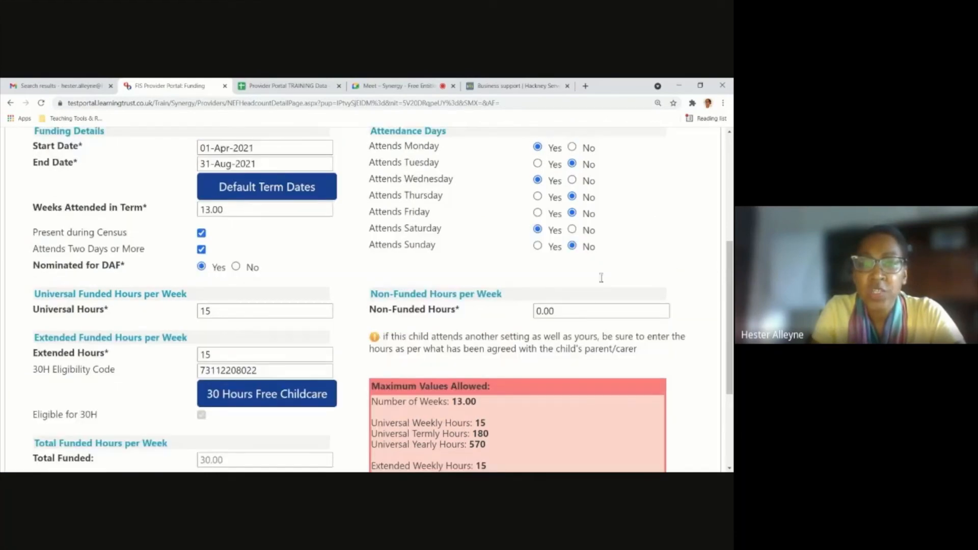
pyautogui.scroll(1, 601, 278)
pyautogui.scroll(1, 557, 259)
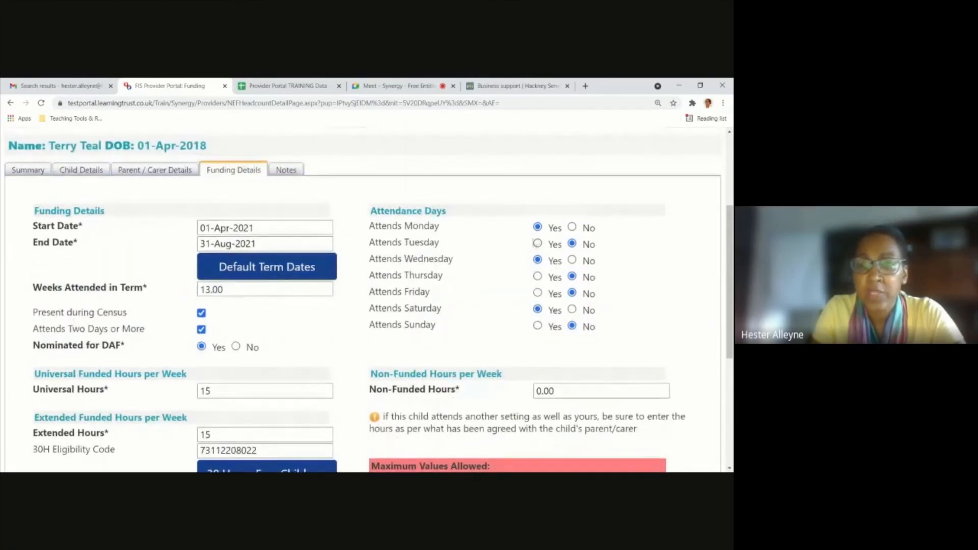
pyautogui.click(556, 245)
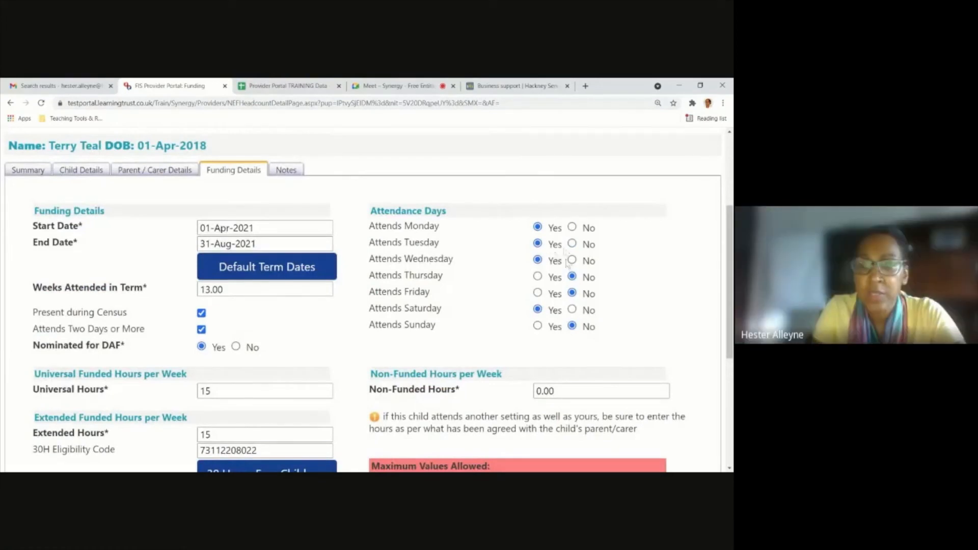
pyautogui.scroll(-4, 412, 290)
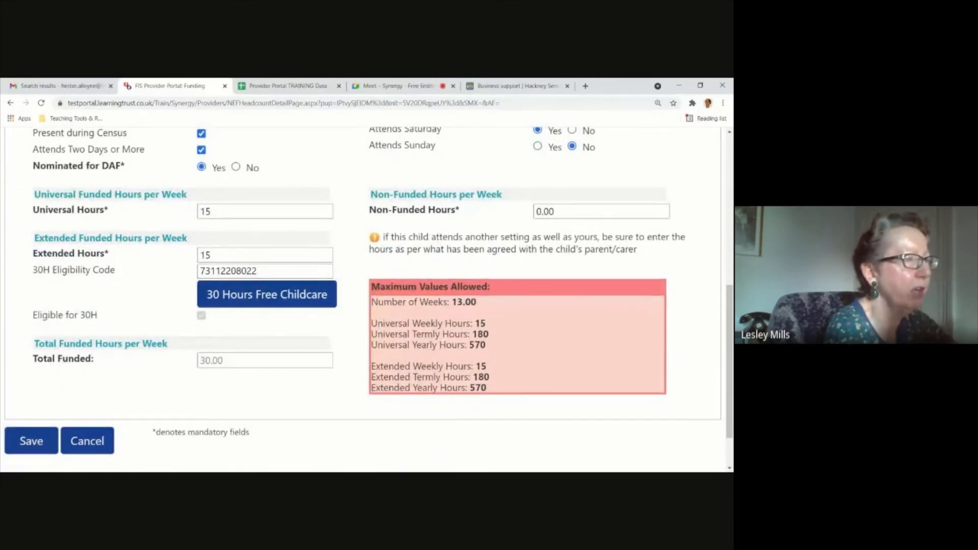
# Run the 30 Hours Free Childcare eligibility check on the child's eligibility code.
pyautogui.scroll(-1, 255, 331)
pyautogui.click(224, 280)
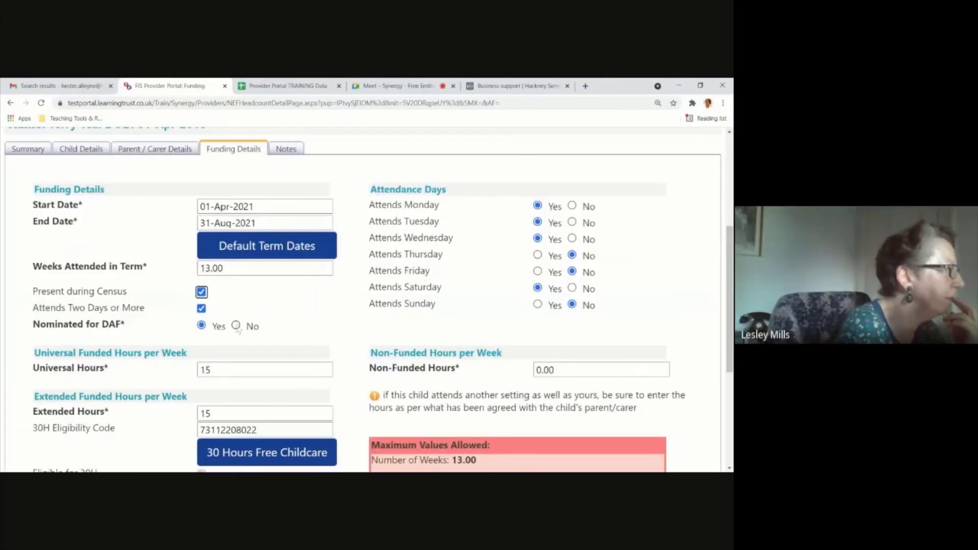
# Review the child's Funding Details, including term dates, attendance days, funded hours and the maximum values allowed.
pyautogui.scroll(-3, 238, 330)
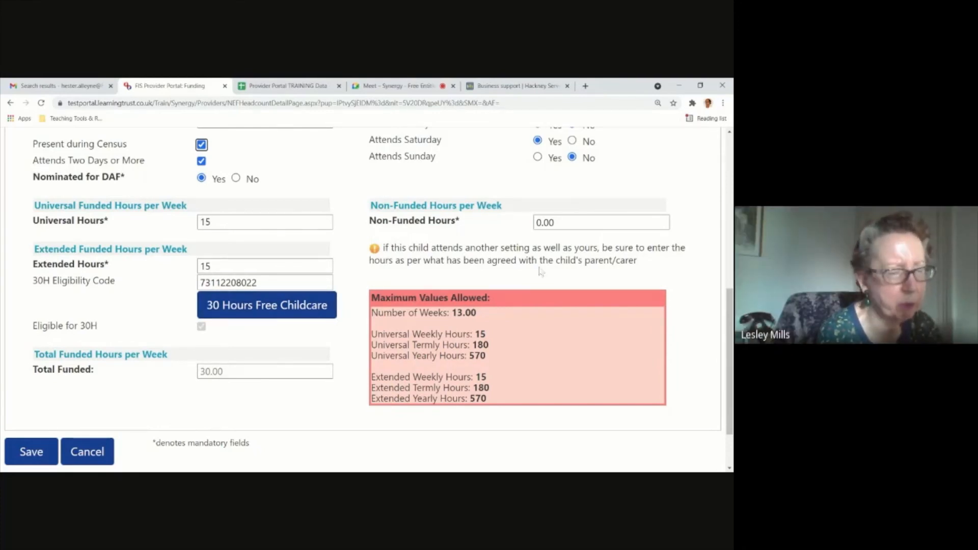
pyautogui.scroll(1, 329, 323)
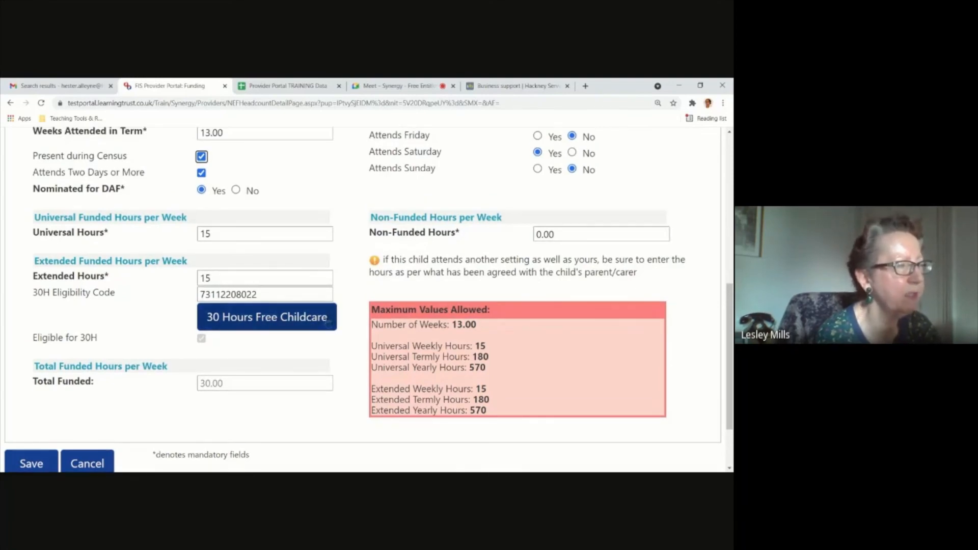
pyautogui.scroll(1, 329, 322)
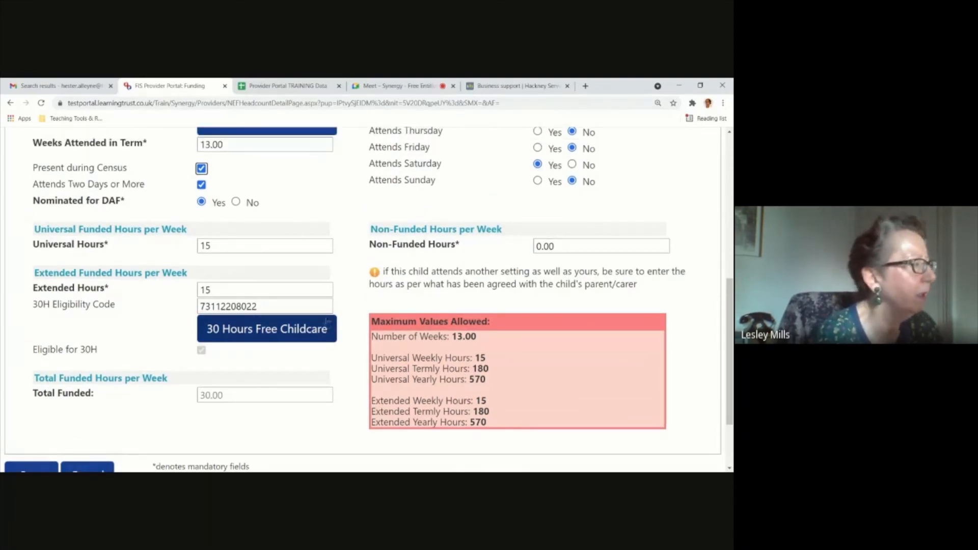
pyautogui.scroll(2, 434, 300)
pyautogui.scroll(5, 435, 299)
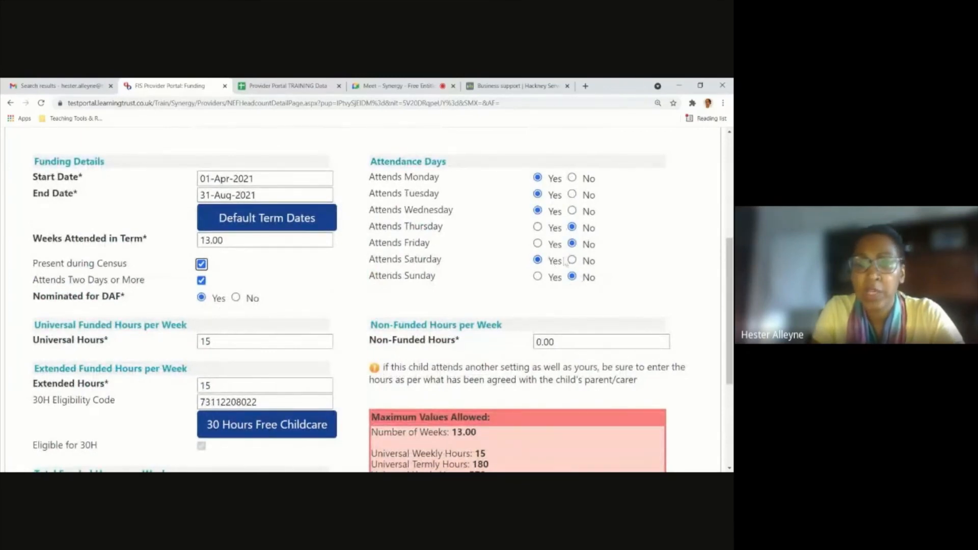
pyautogui.scroll(1, 558, 343)
pyautogui.scroll(-2, 558, 343)
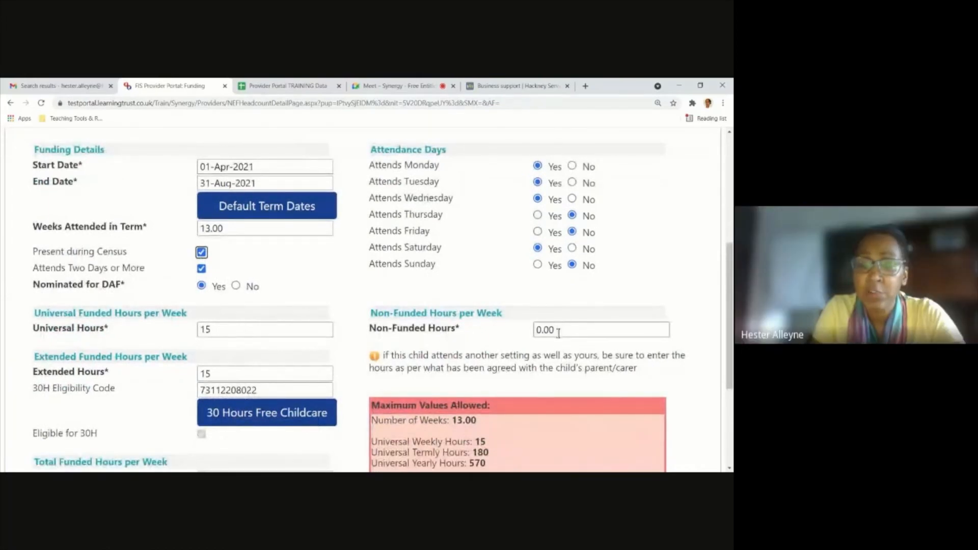
pyautogui.scroll(-1, 569, 374)
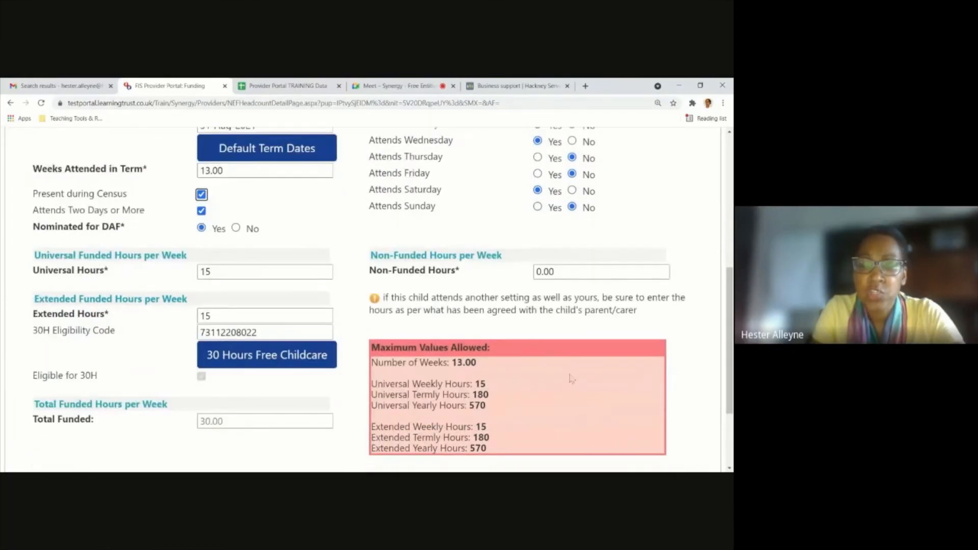
pyautogui.scroll(-1, 570, 378)
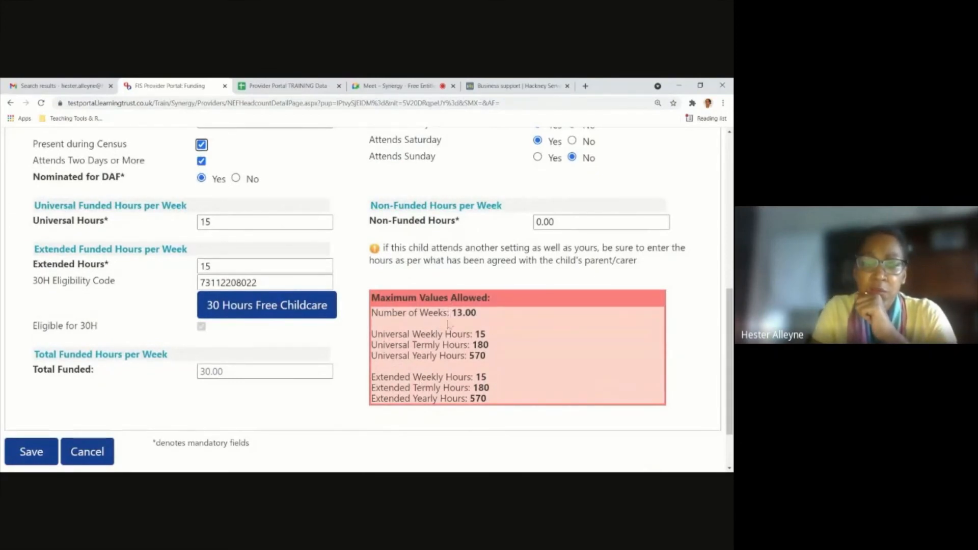
pyautogui.scroll(2, 321, 361)
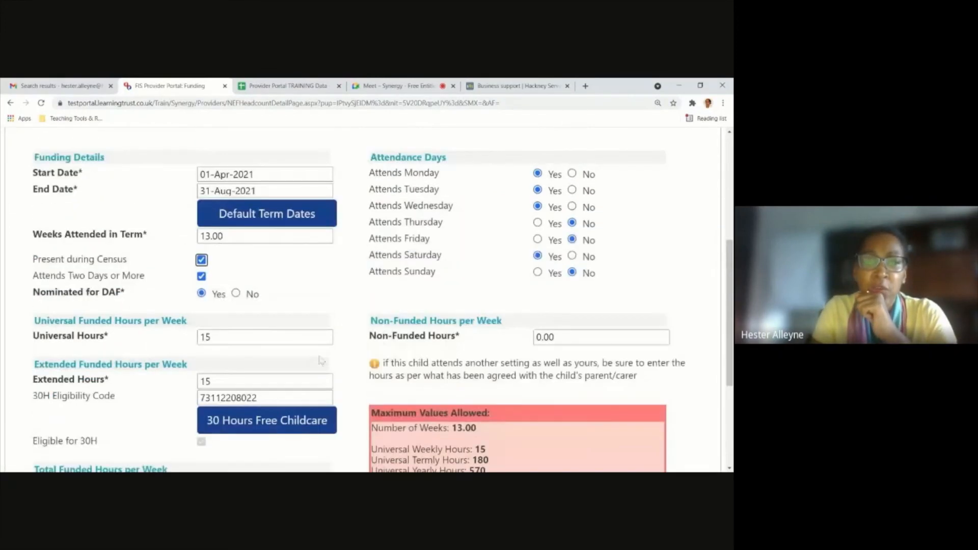
pyautogui.scroll(1, 321, 361)
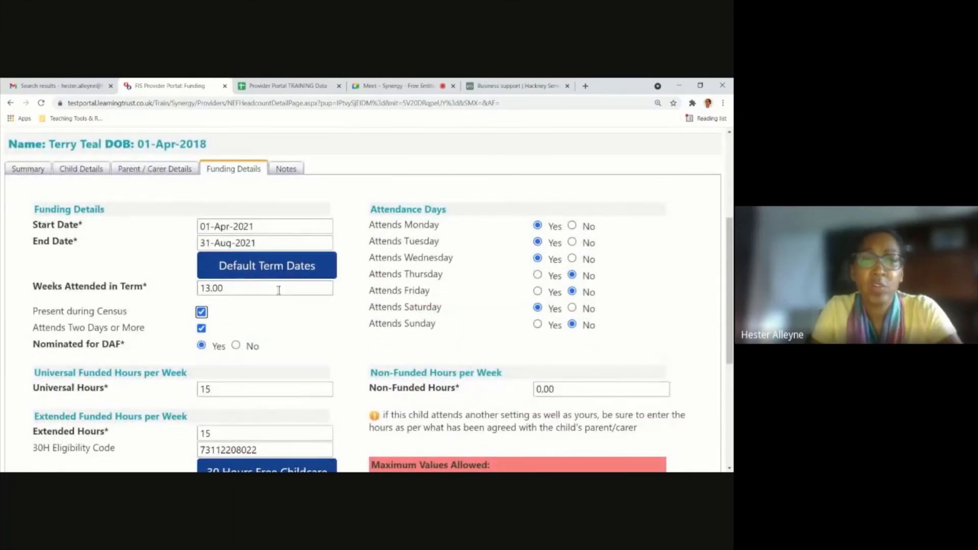
# Try to save the child's record with 15 universal hours and 15 extended hours over 13 weeks.
pyautogui.scroll(-5, 281, 190)
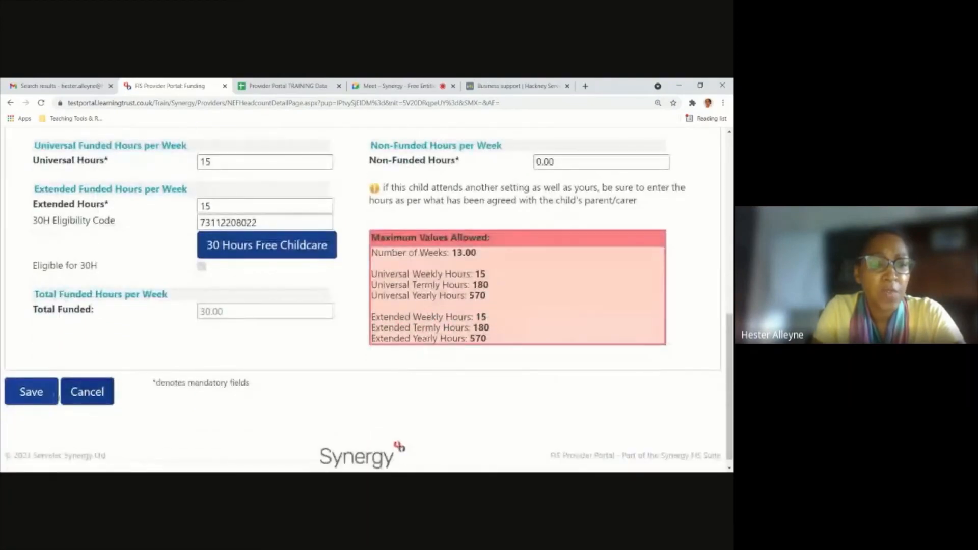
pyautogui.click(41, 397)
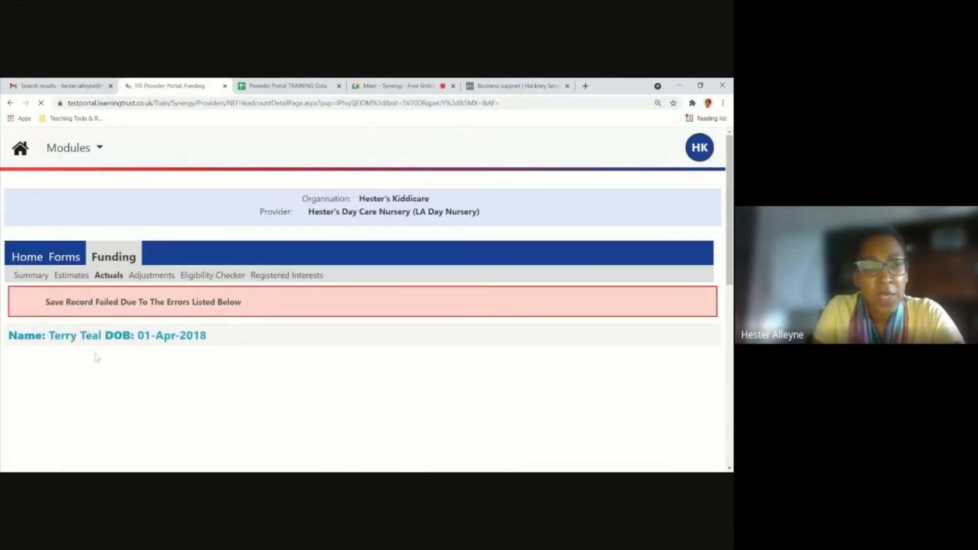
pyautogui.scroll(-2, 141, 323)
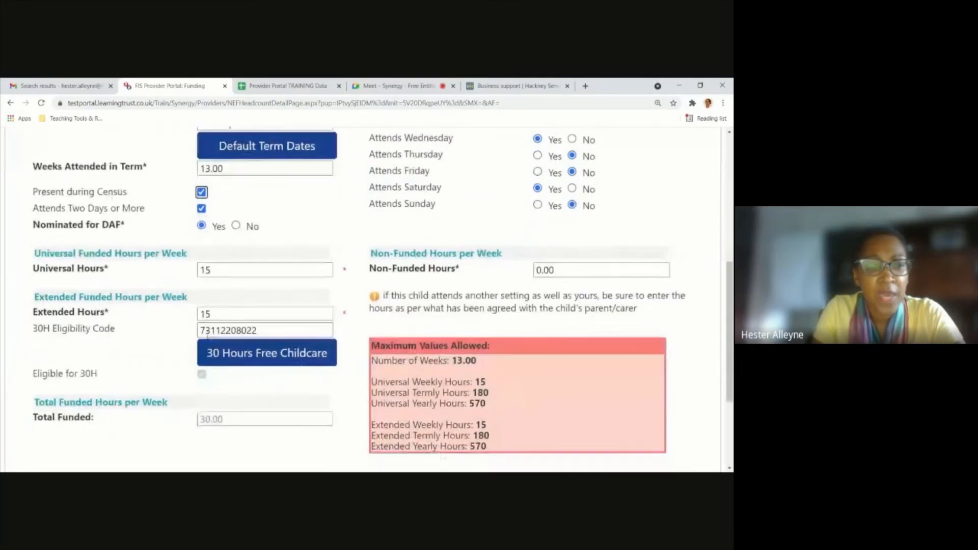
# Set the child's universal hours to 11 and extended hours to 12 per week.
pyautogui.scroll(1, 239, 285)
pyautogui.moveTo(225, 281); pyautogui.dragTo(174, 285)
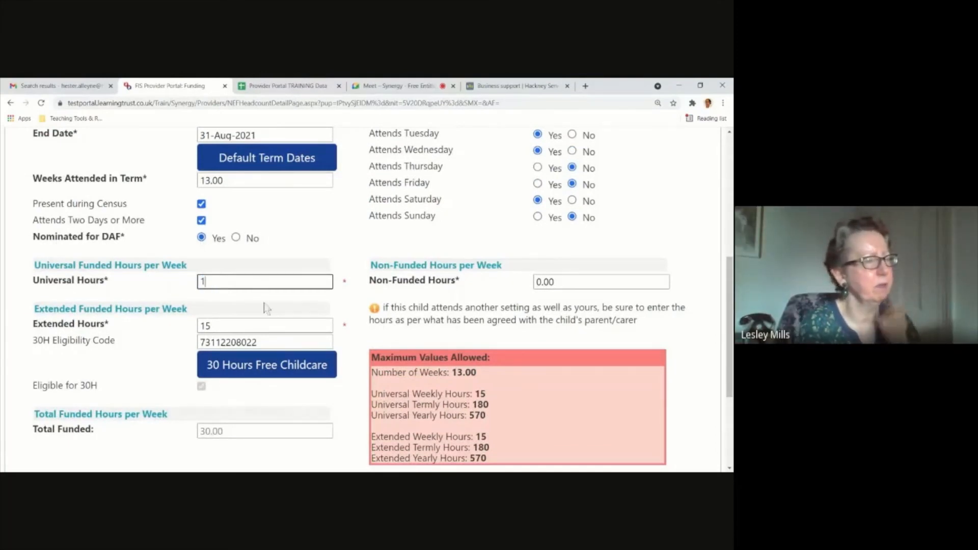
pyautogui.write('11')
pyautogui.moveTo(246, 329); pyautogui.dragTo(191, 331)
pyautogui.write('12')
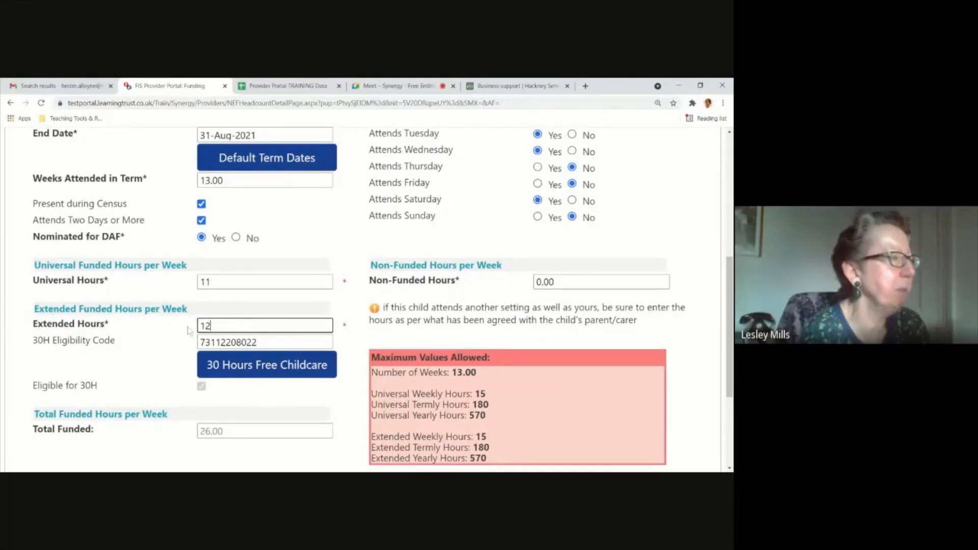
pyautogui.click(202, 343)
# Examine the save errors about termly maximum hours and compare them with the entered hours and maximum values allowed.
pyautogui.scroll(-2, 185, 362)
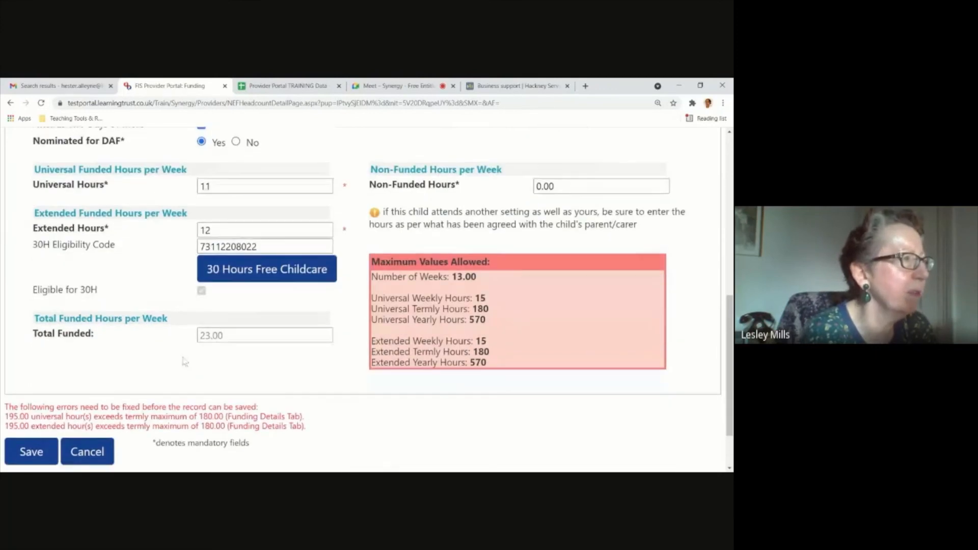
pyautogui.scroll(-1, 185, 361)
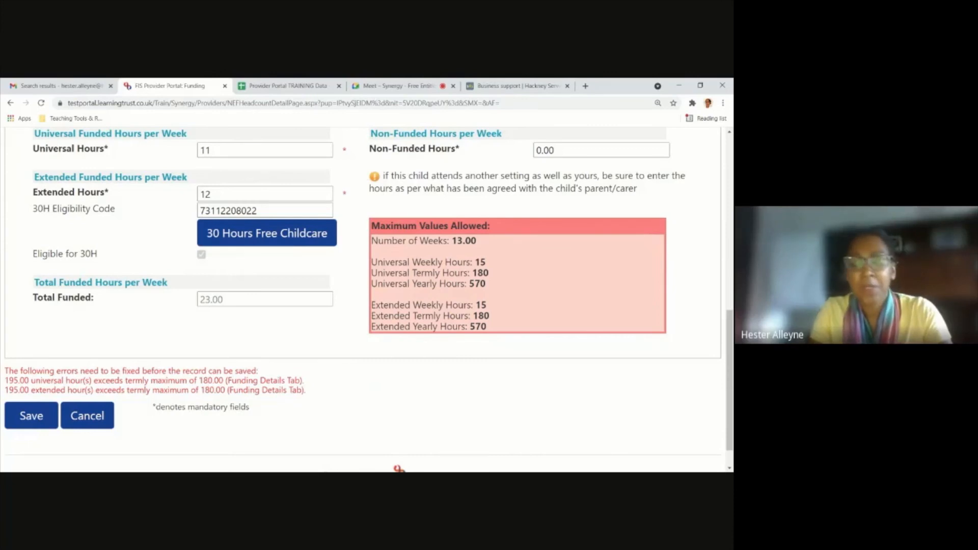
pyautogui.scroll(1, 94, 310)
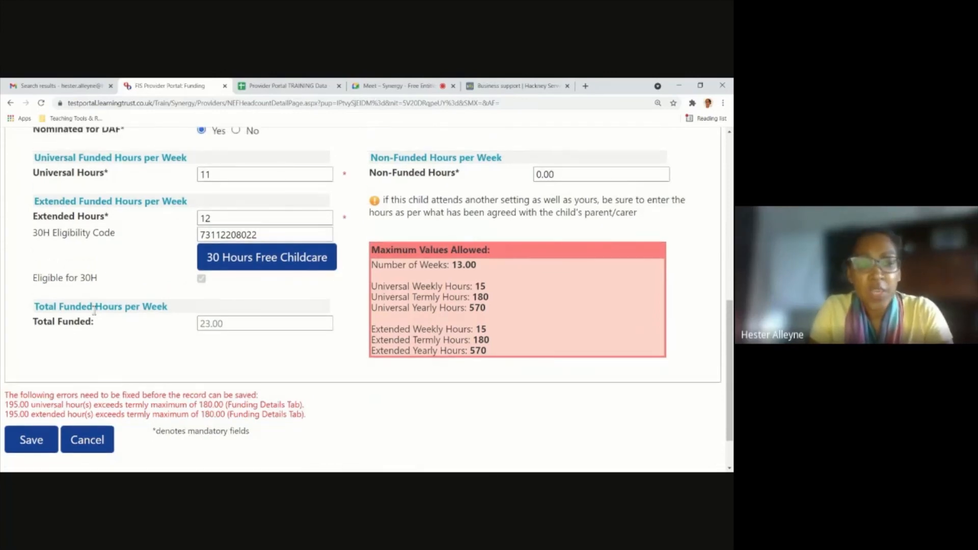
pyautogui.scroll(-2, 61, 372)
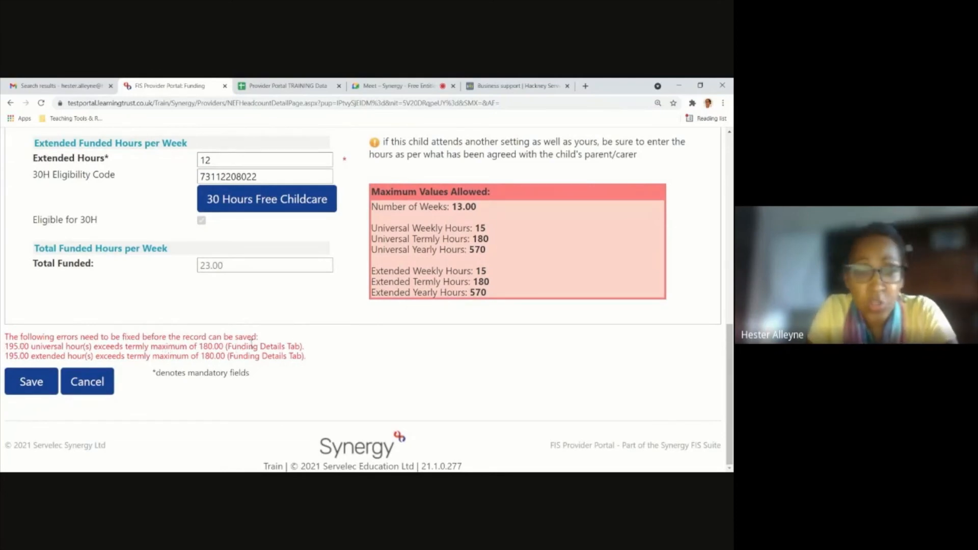
pyautogui.scroll(1, 250, 344)
pyautogui.scroll(3, 250, 344)
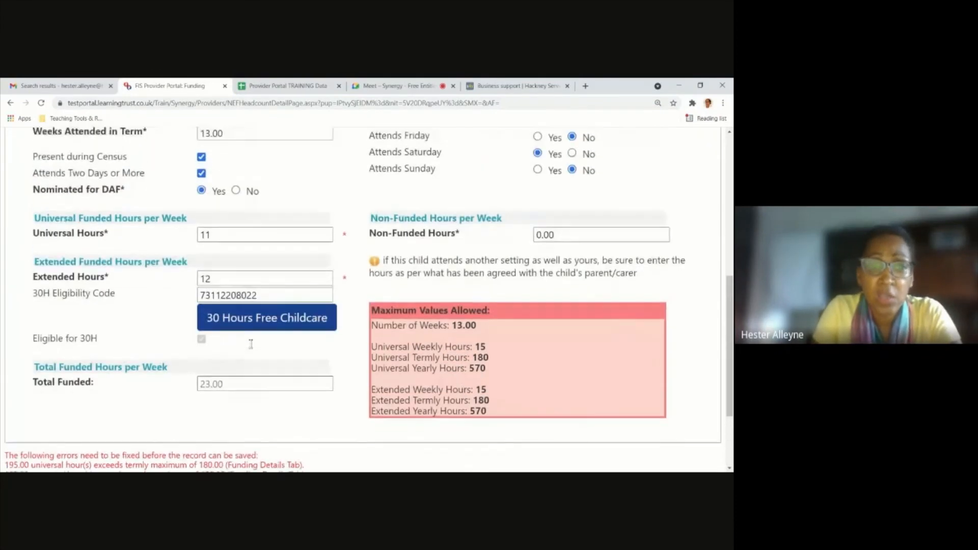
pyautogui.scroll(2, 245, 301)
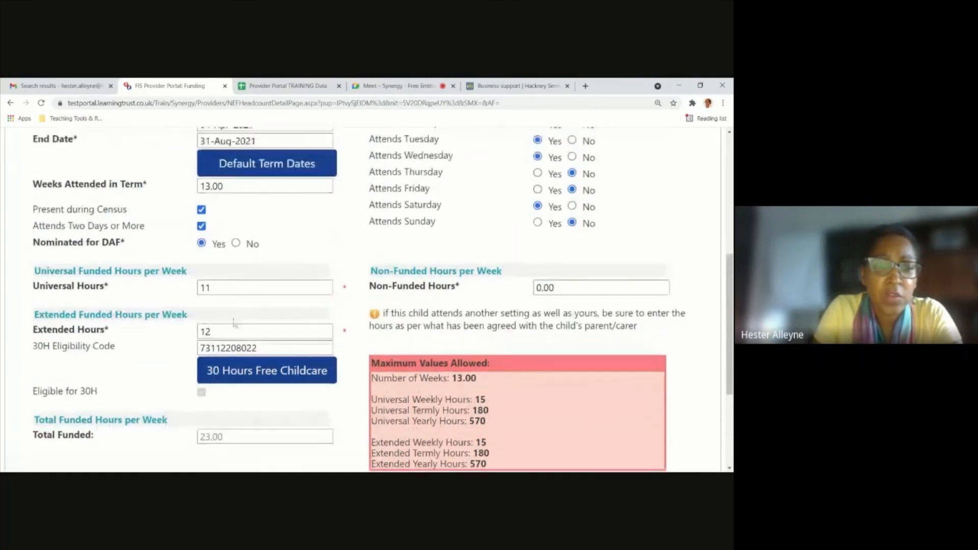
pyautogui.scroll(-5, 243, 306)
pyautogui.scroll(3, 240, 229)
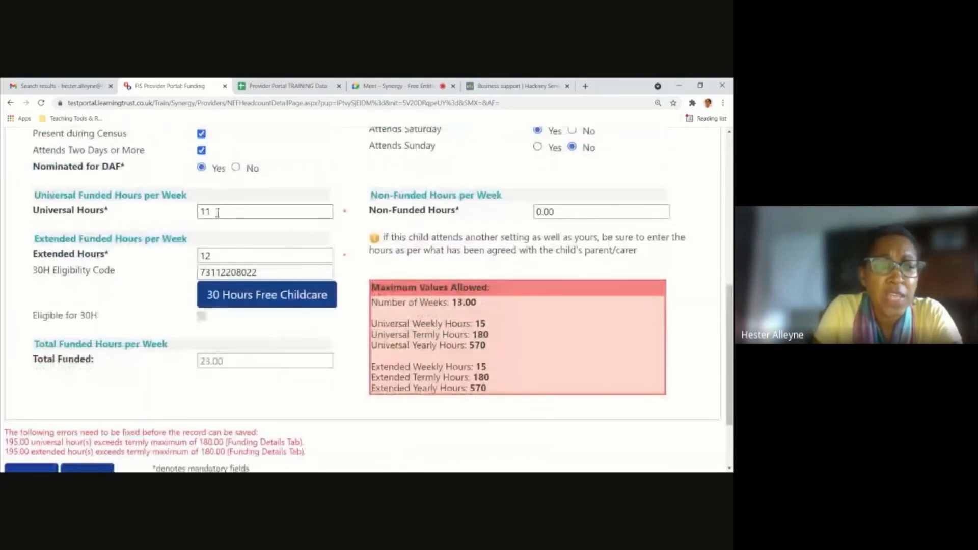
# Rerun the 30 Hours Free Childcare eligibility check and save the child's record with the reduced hours.
pyautogui.click(236, 304)
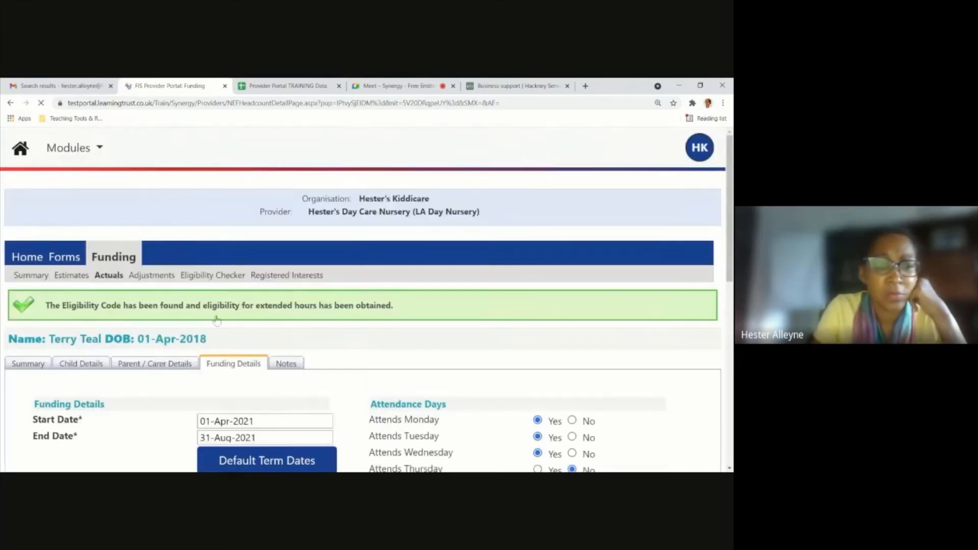
pyautogui.scroll(2, 215, 325)
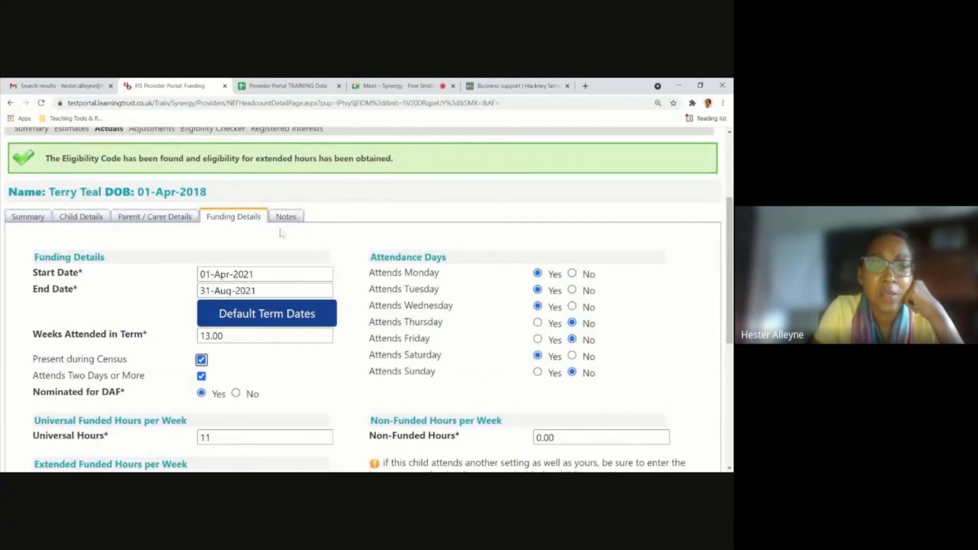
pyautogui.scroll(-3, 261, 357)
pyautogui.scroll(-3, 261, 357)
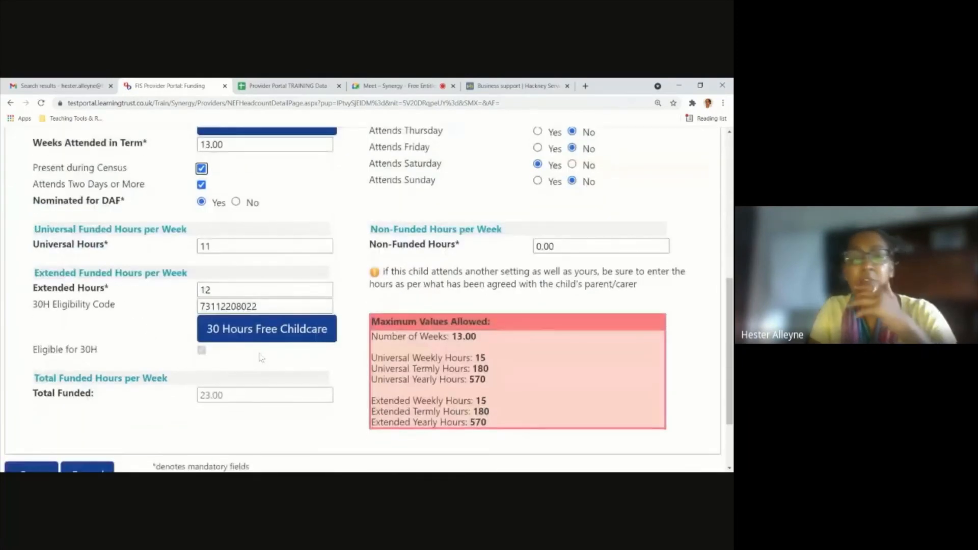
pyautogui.click(31, 382)
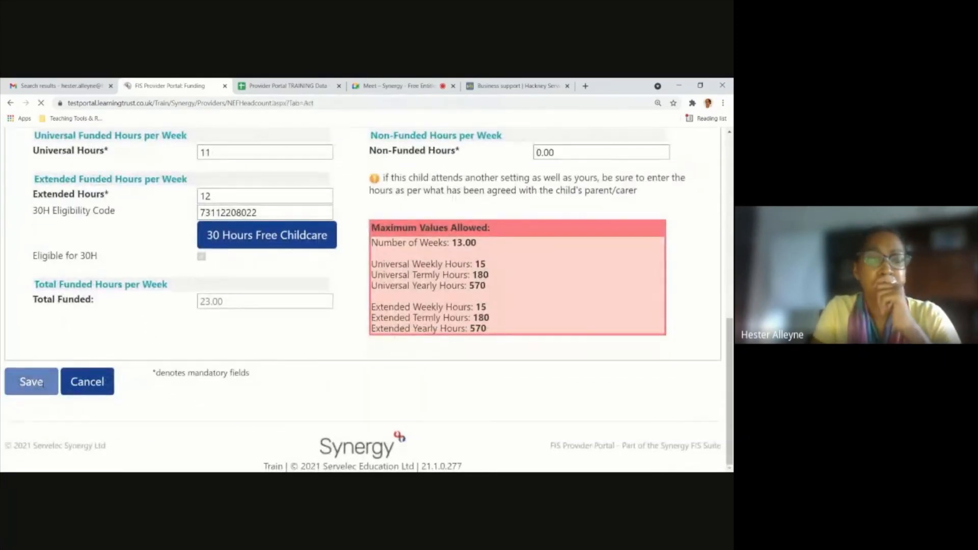
pyautogui.scroll(-2, 151, 359)
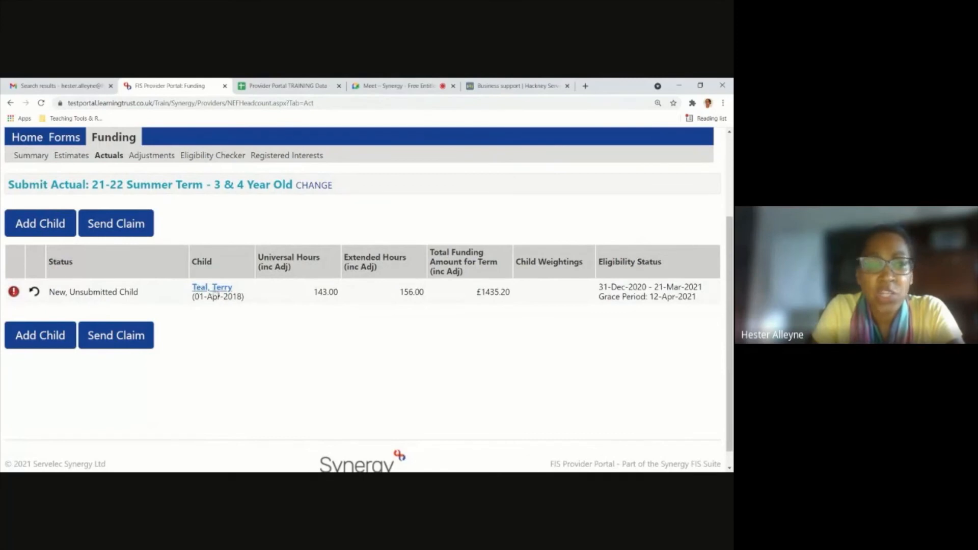
# Open the child's record from the Submit Actual list and review its summary of term dates, eligibility dates and funding amounts.
pyautogui.click(222, 289)
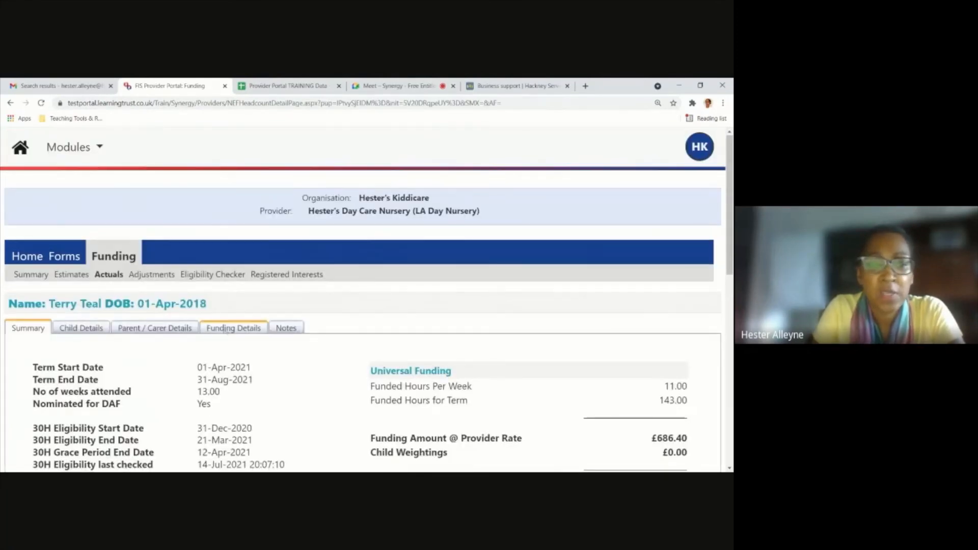
pyautogui.scroll(-2, 57, 252)
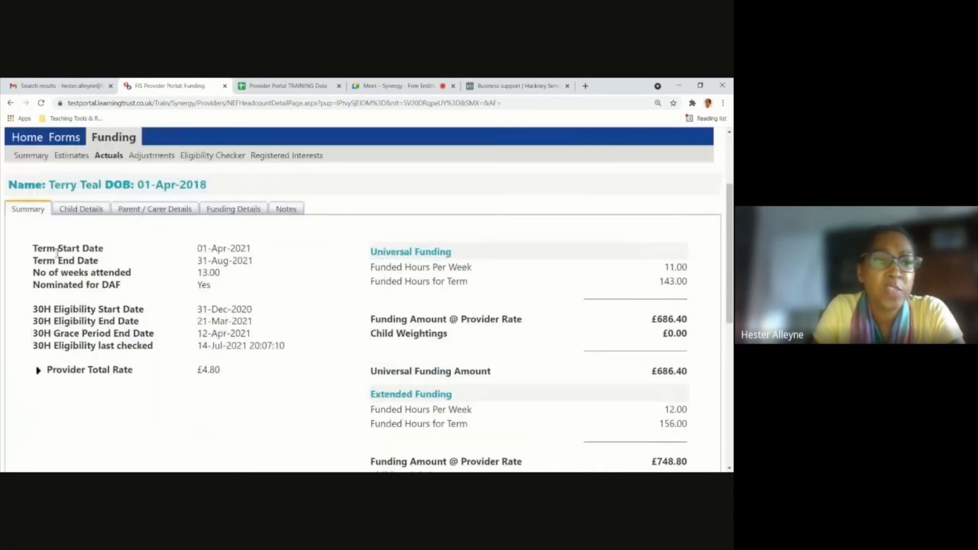
pyautogui.scroll(-2, 277, 270)
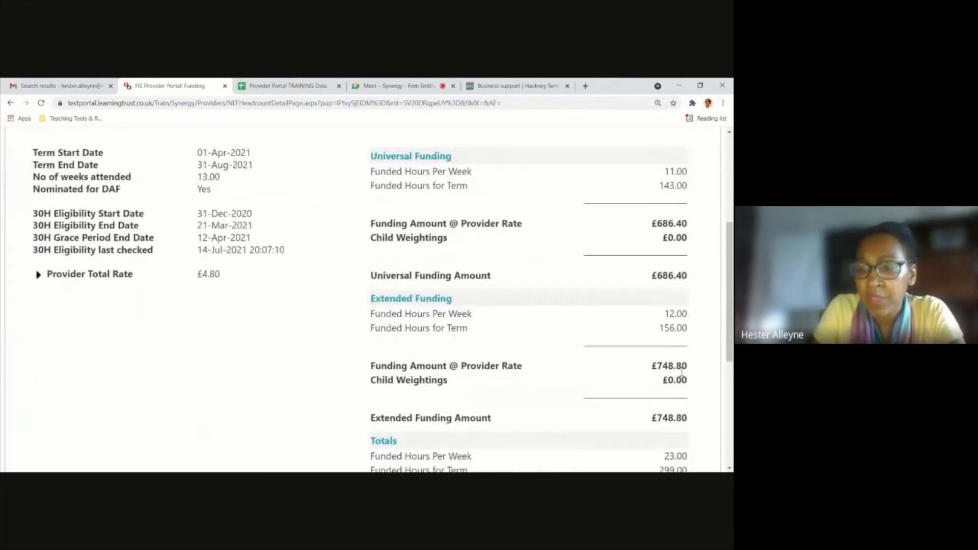
pyautogui.scroll(-4, 682, 372)
pyautogui.scroll(1, 675, 432)
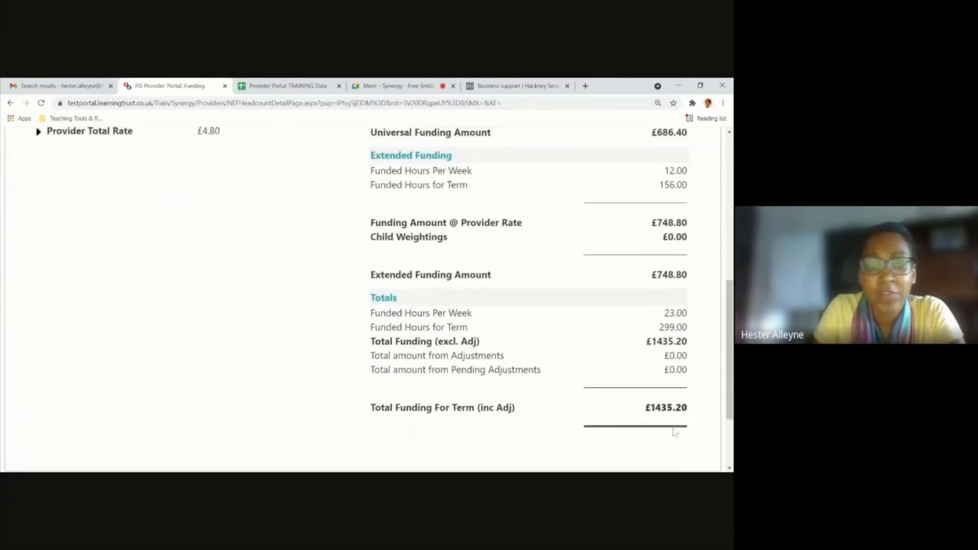
pyautogui.scroll(5, 675, 432)
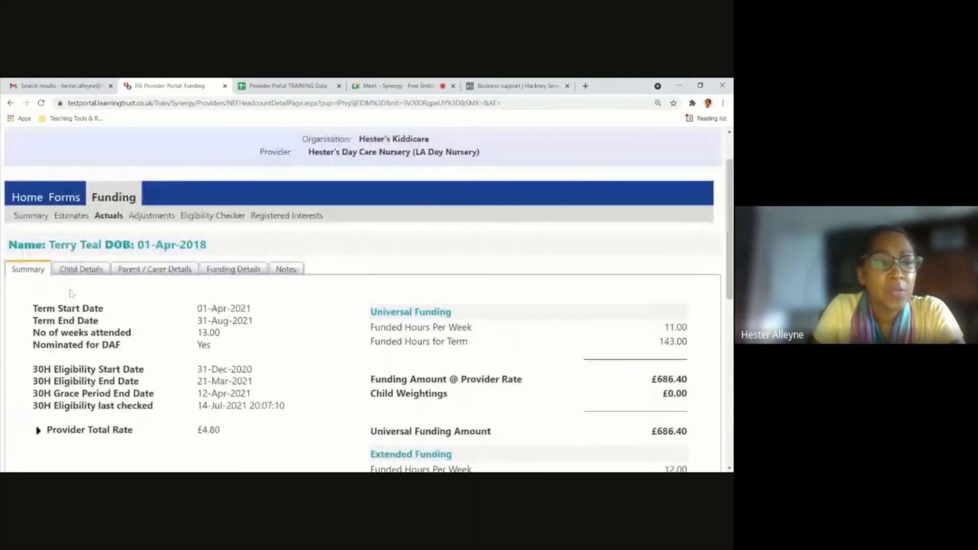
# Open the Child Details of the record and review the personal and address fields.
pyautogui.click(84, 270)
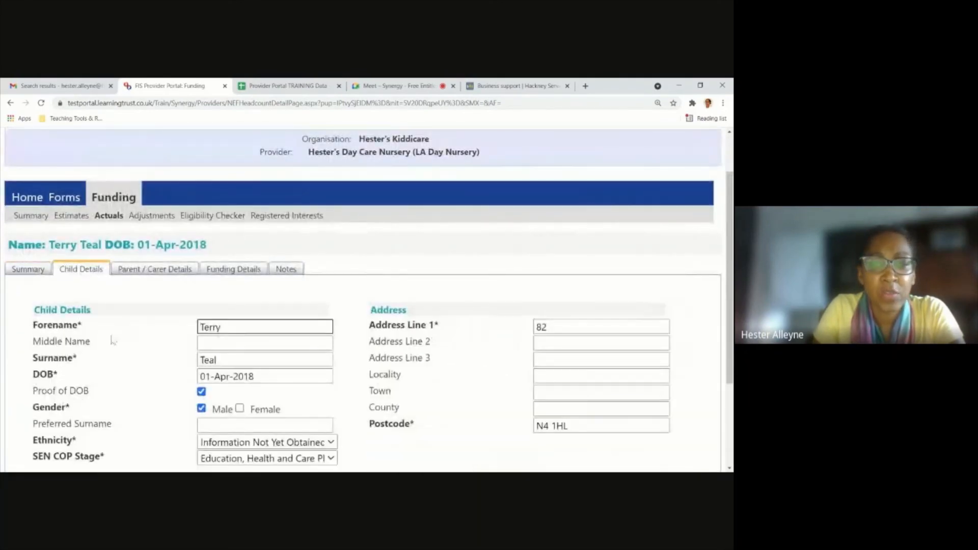
pyautogui.scroll(-1, 153, 398)
pyautogui.scroll(-1, 156, 400)
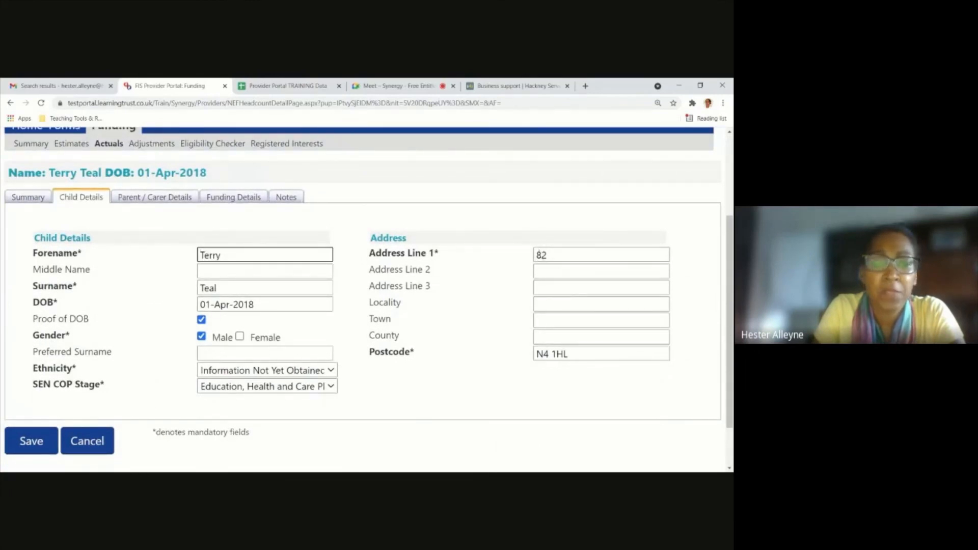
pyautogui.scroll(-2, 443, 327)
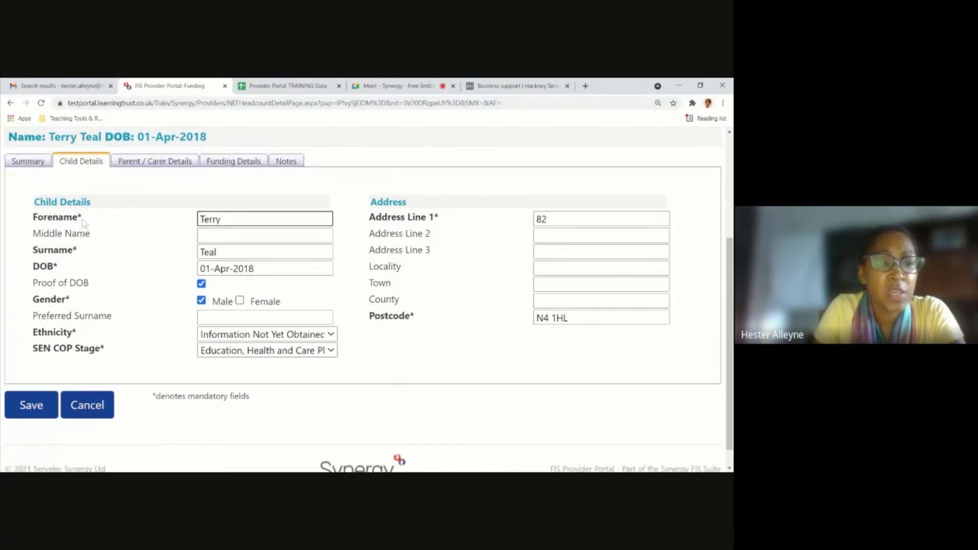
# Open the Parent / Carer Details of the child's record and review the parent fields and eligibility checking consents.
pyautogui.scroll(2, 83, 222)
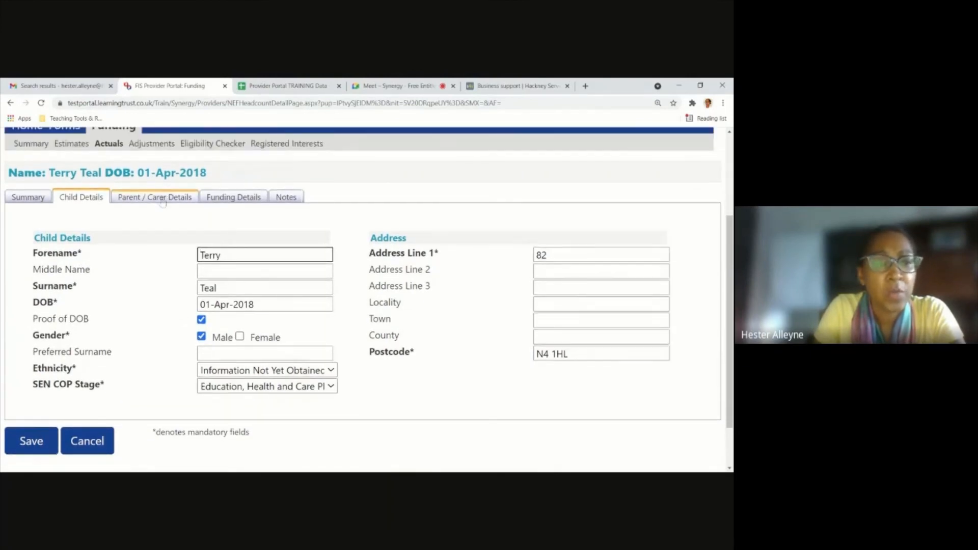
pyautogui.click(162, 203)
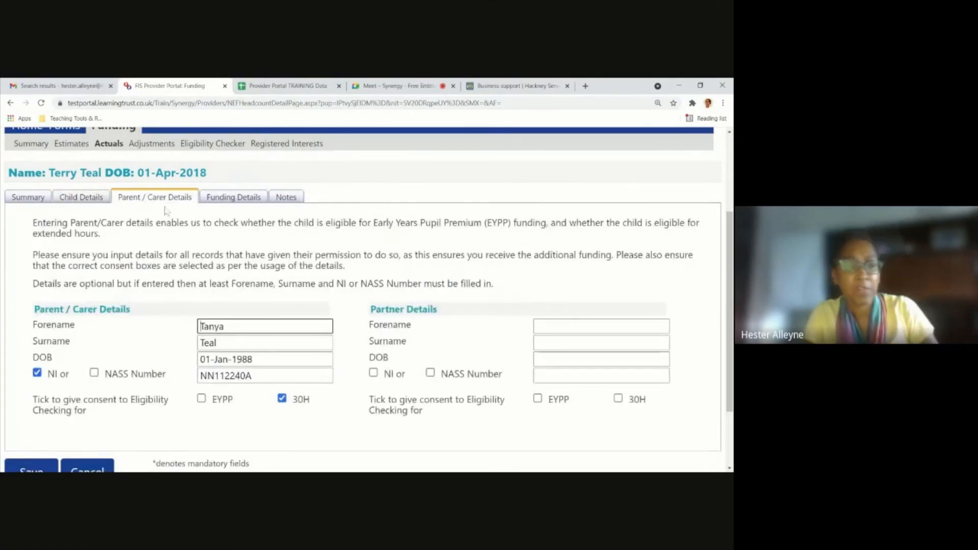
pyautogui.scroll(1, 236, 334)
pyautogui.scroll(-2, 236, 334)
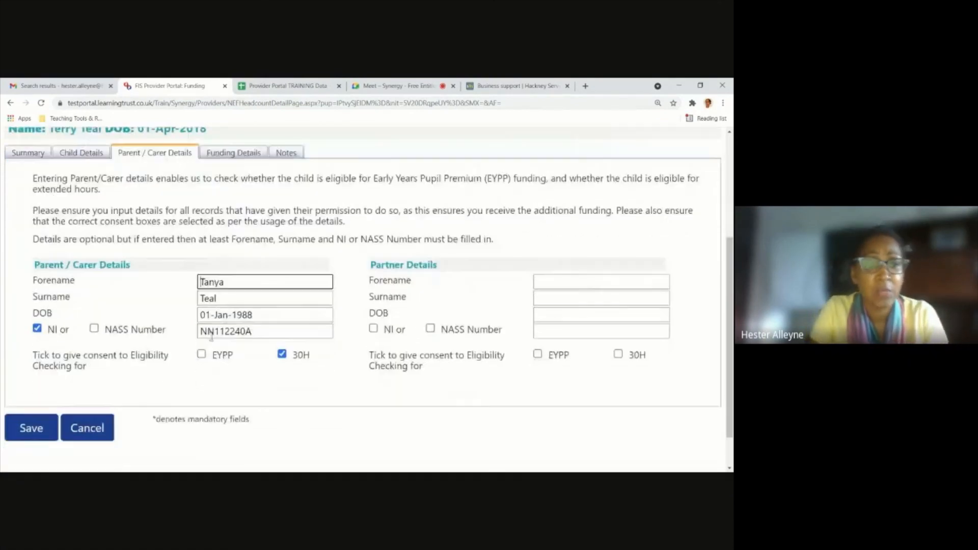
pyautogui.scroll(1, 240, 291)
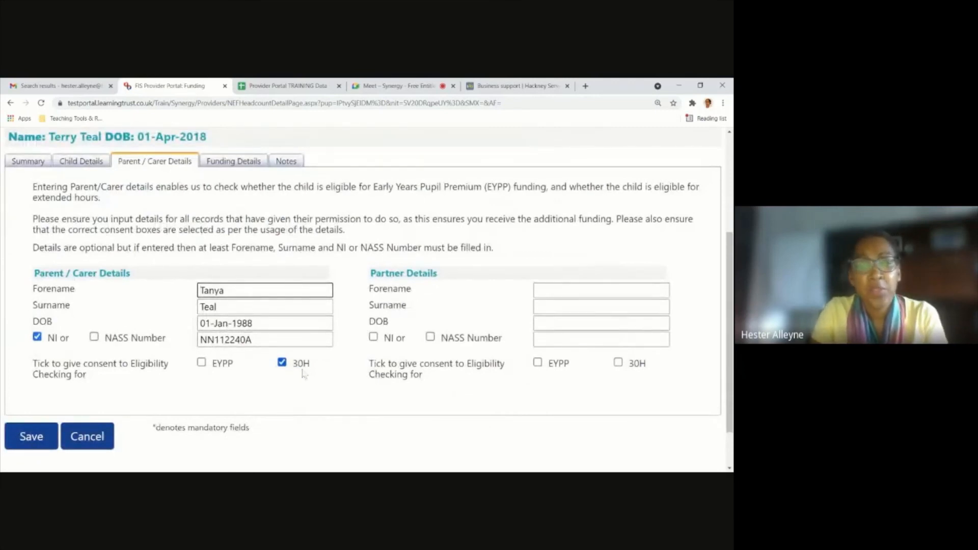
pyautogui.scroll(1, 312, 371)
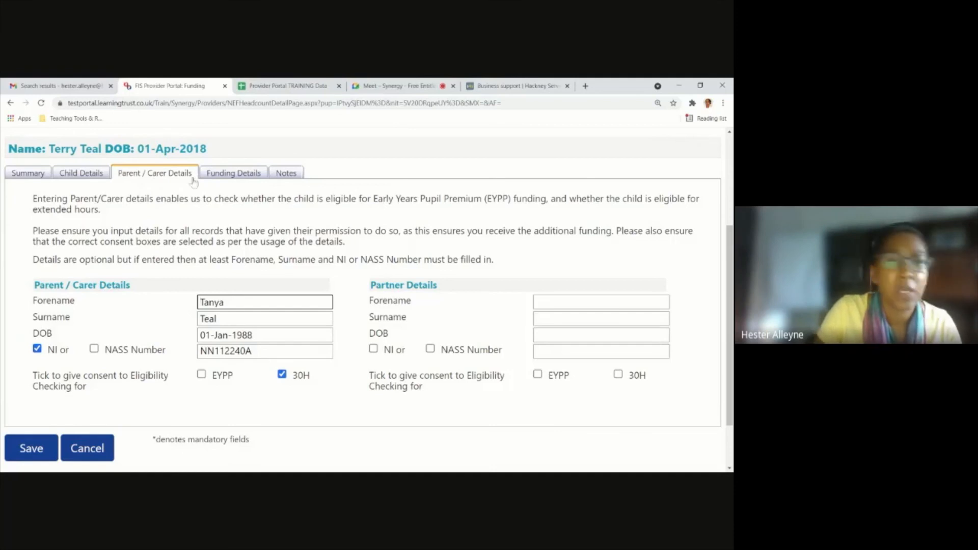
# Open the record's Funding Details and review the term dates, attendance days, funded hours and maximum values allowed.
pyautogui.click(231, 176)
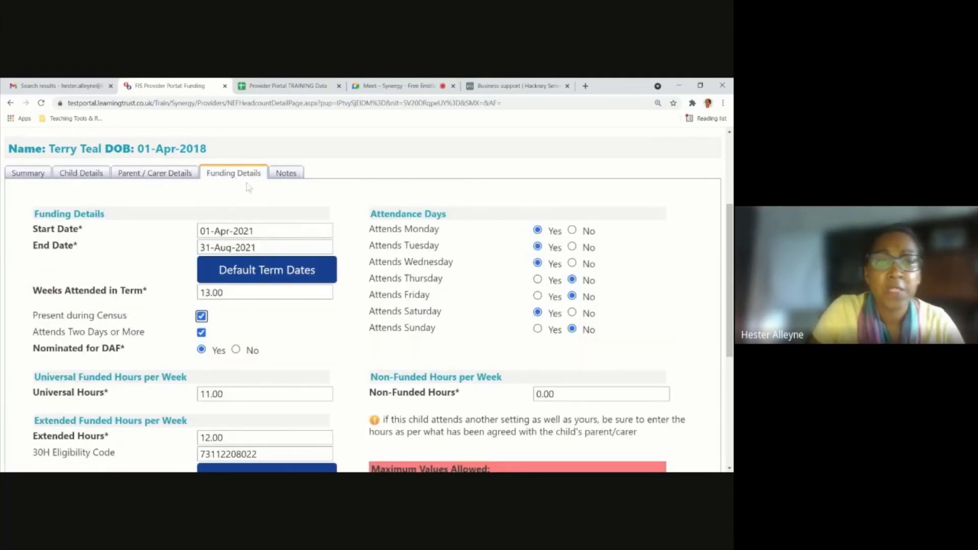
pyautogui.scroll(-1, 187, 278)
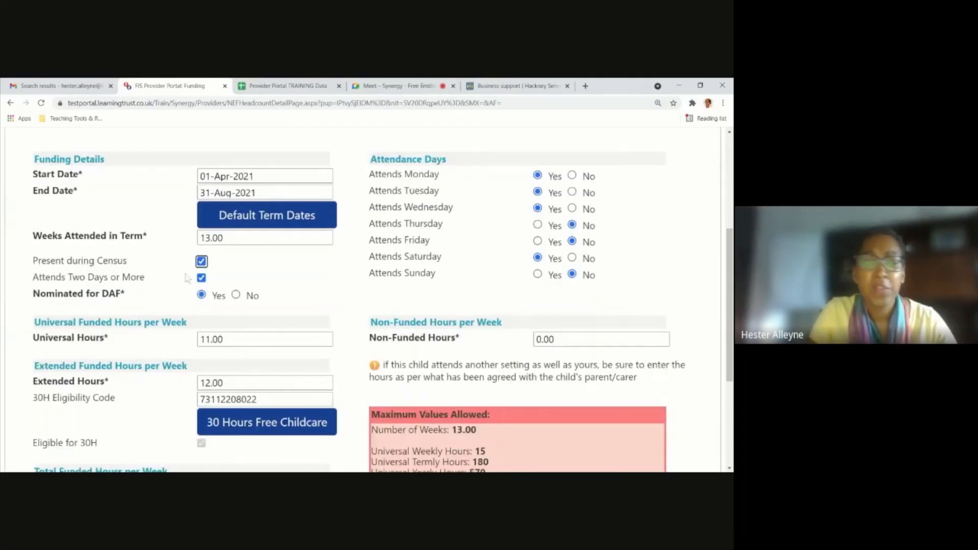
pyautogui.scroll(-2, 188, 278)
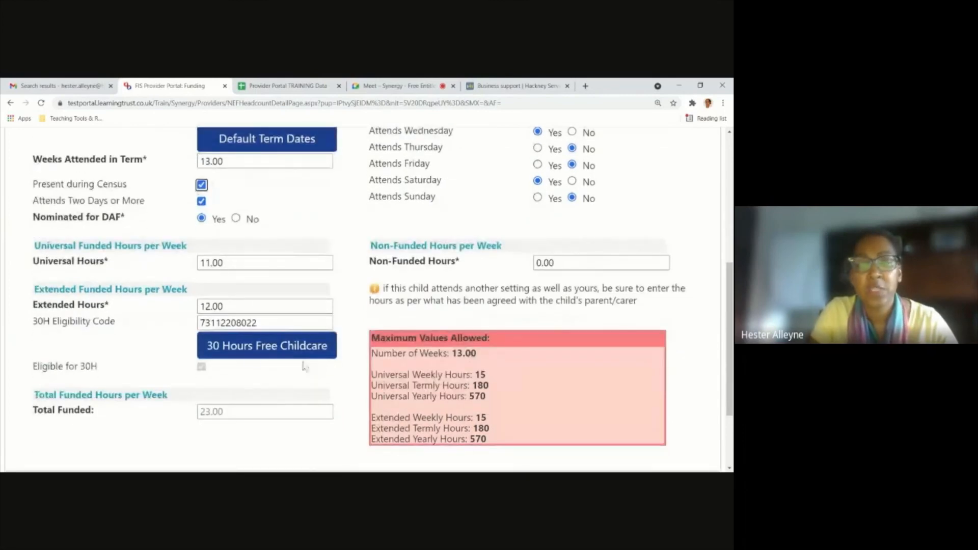
pyautogui.scroll(3, 424, 229)
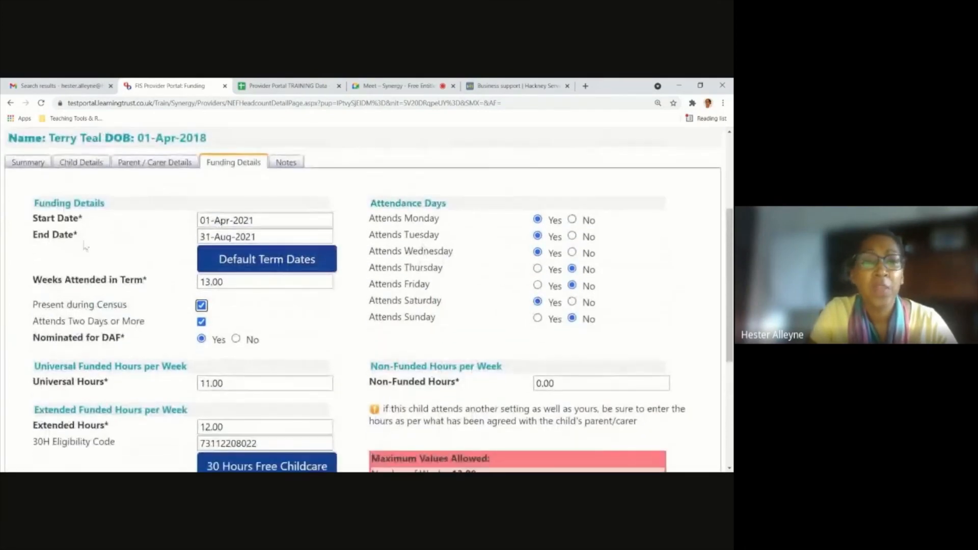
pyautogui.scroll(-3, 134, 429)
pyautogui.scroll(-2, 133, 429)
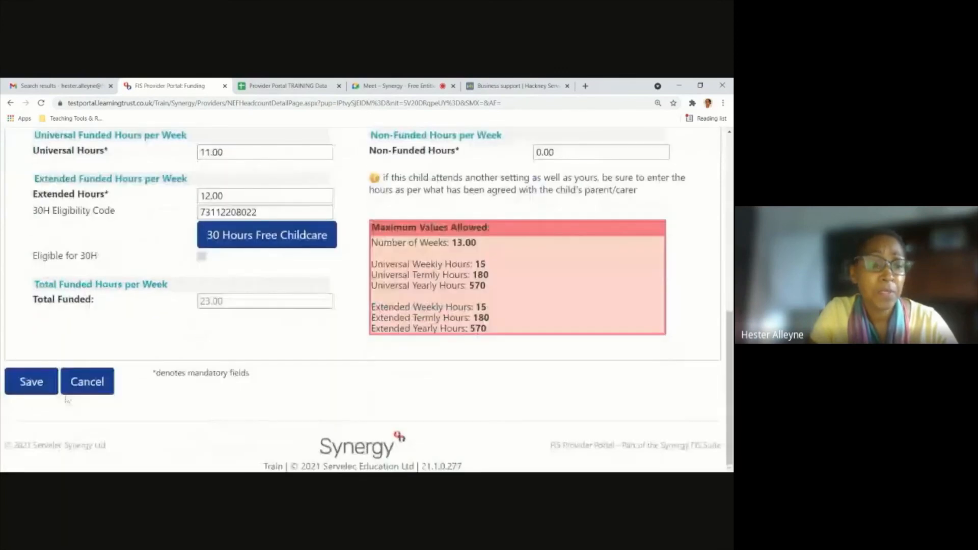
# Save the child's record and send the actuals claim for 21-22 Summer Term - 3 & 4 Year Old.
pyautogui.click(46, 390)
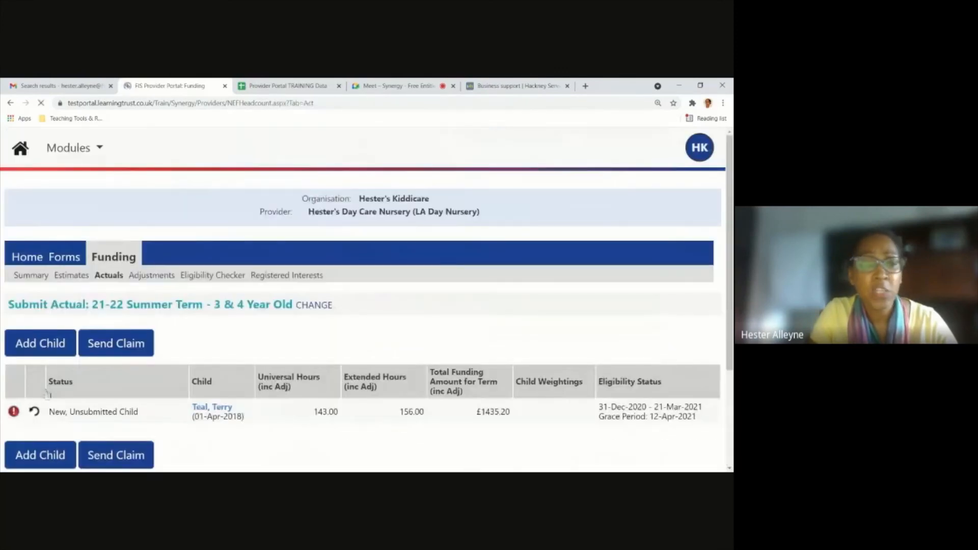
pyautogui.scroll(-2, 51, 265)
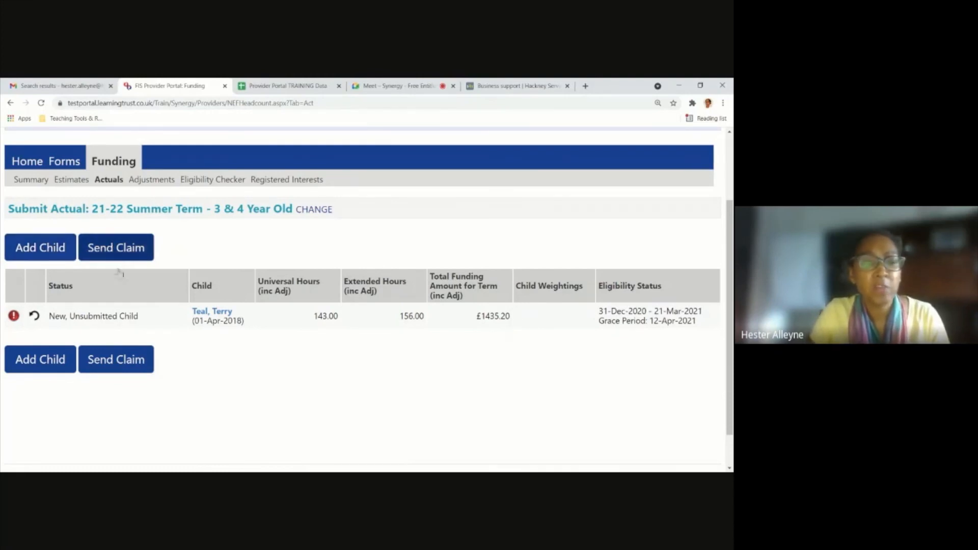
pyautogui.click(117, 350)
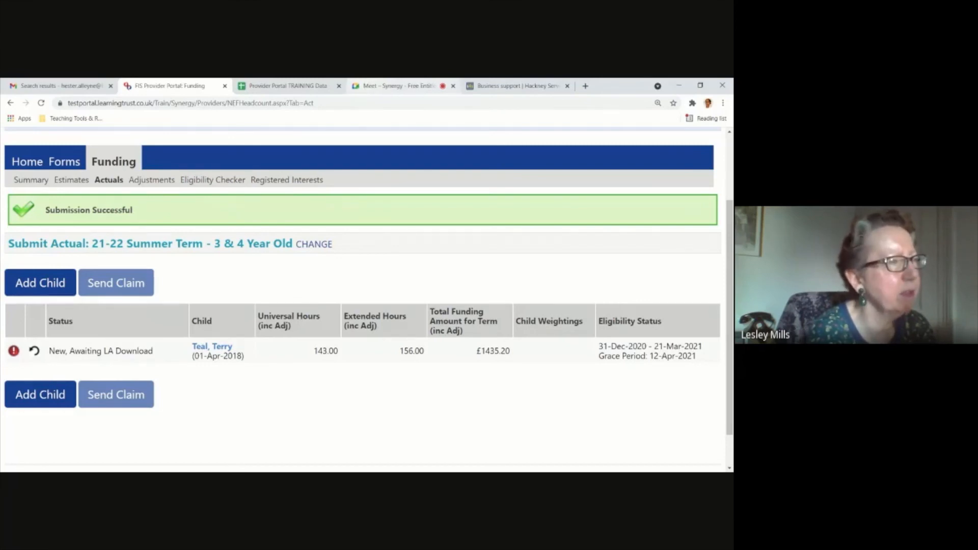
# Switch to the Google Meet training call to view its participants and in-call messages.
pyautogui.click(370, 87)
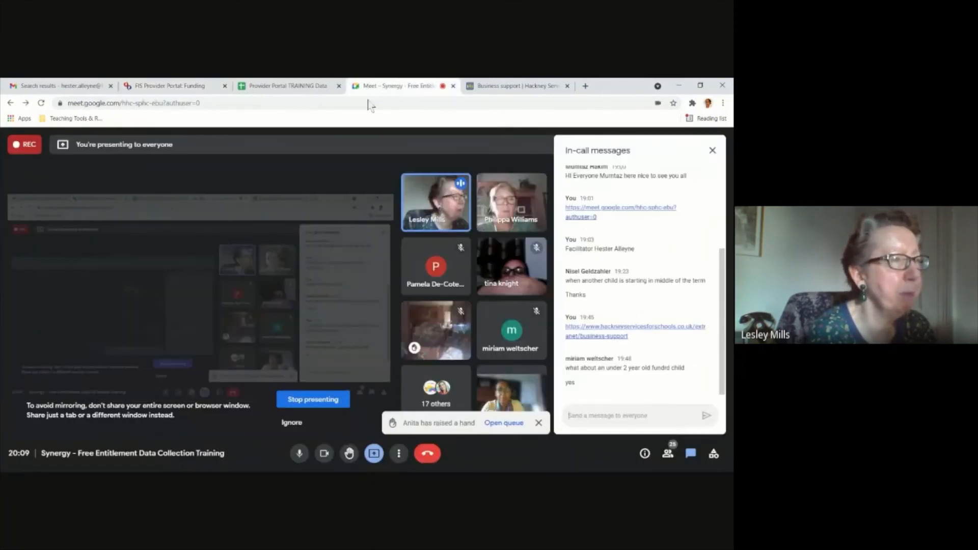